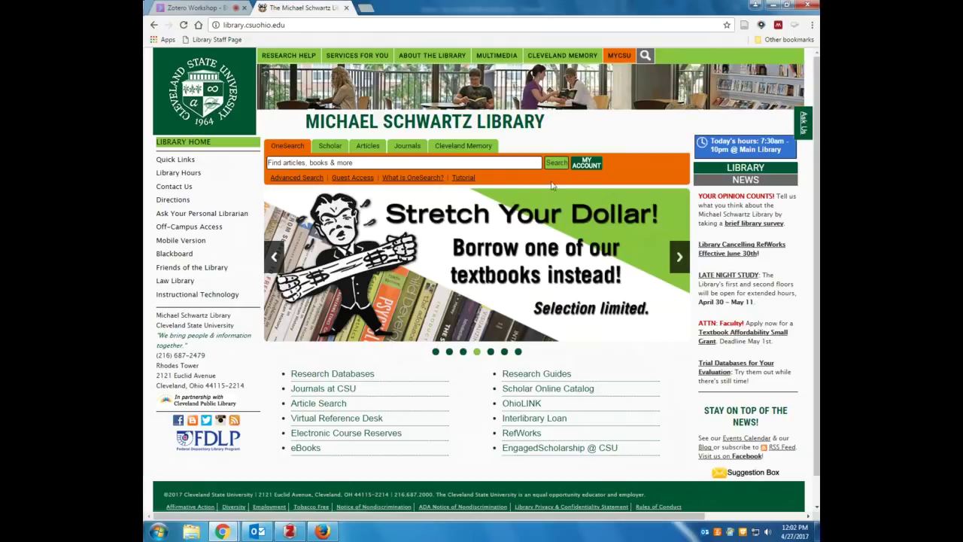
Open RefWorks from the library page and sign in with the account login name and password
click(524, 435)
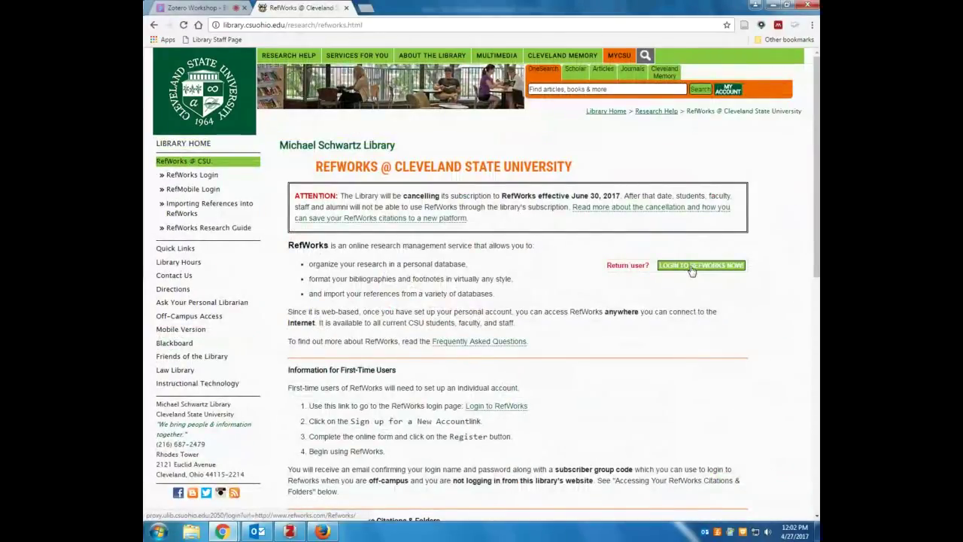
click(691, 268)
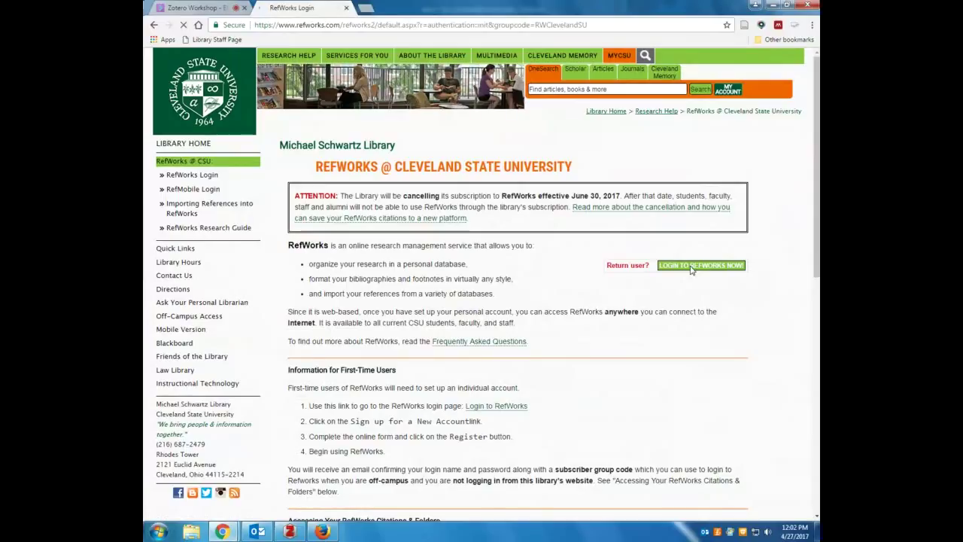
click(347, 186)
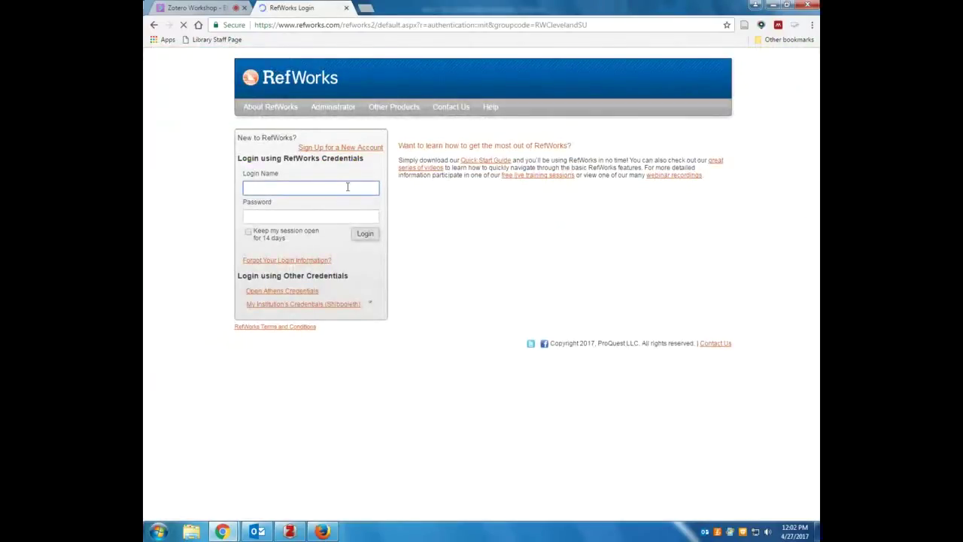
key(Tab)
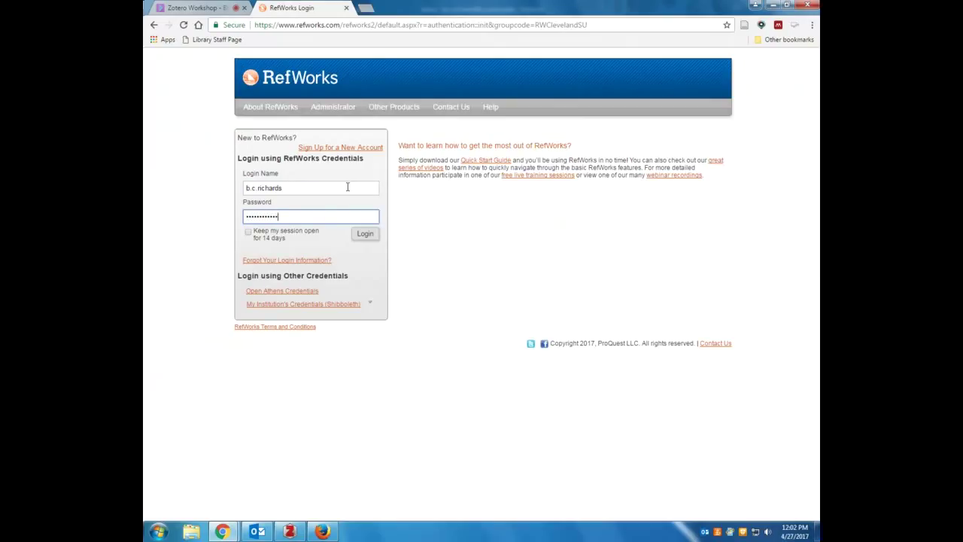
key(Return)
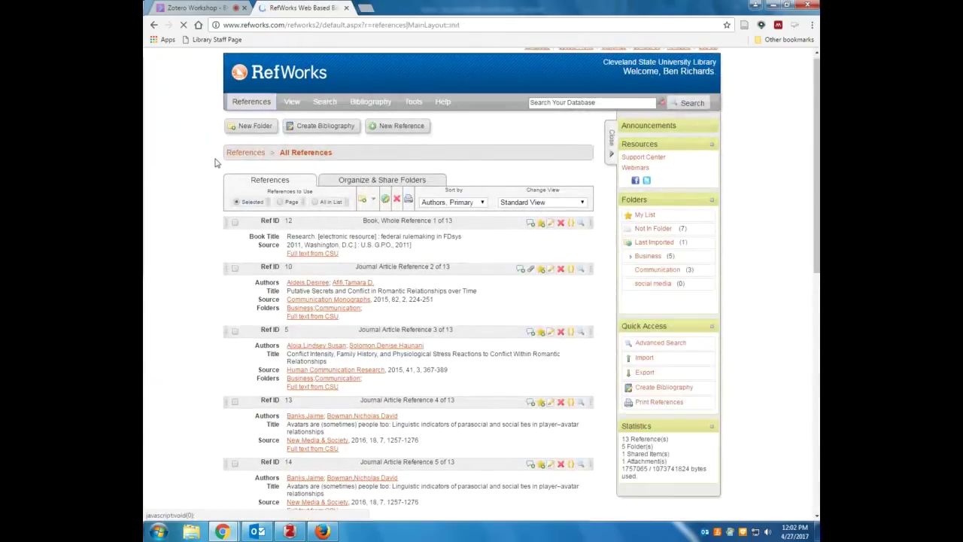
scroll(215, 158, down, 3)
scroll(215, 157, down, 2)
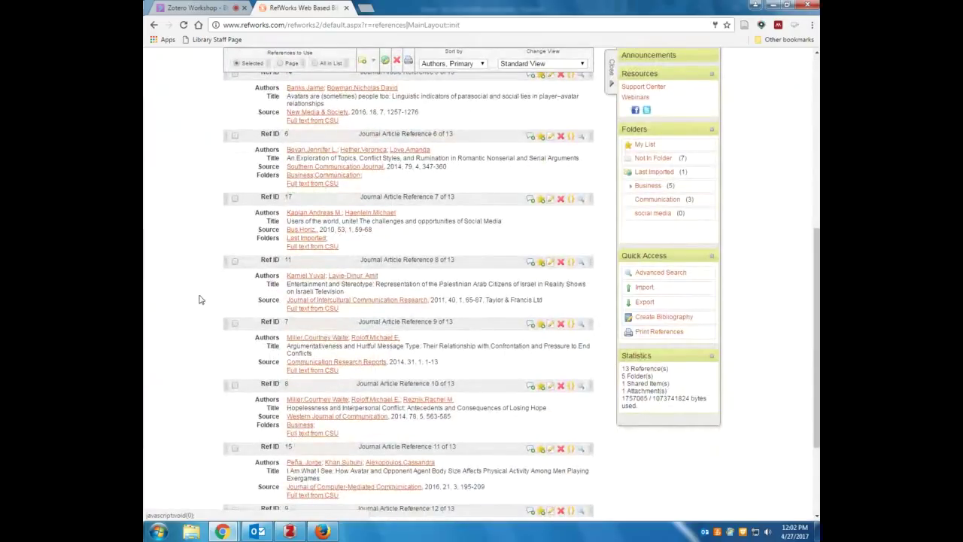
scroll(200, 300, up, 5)
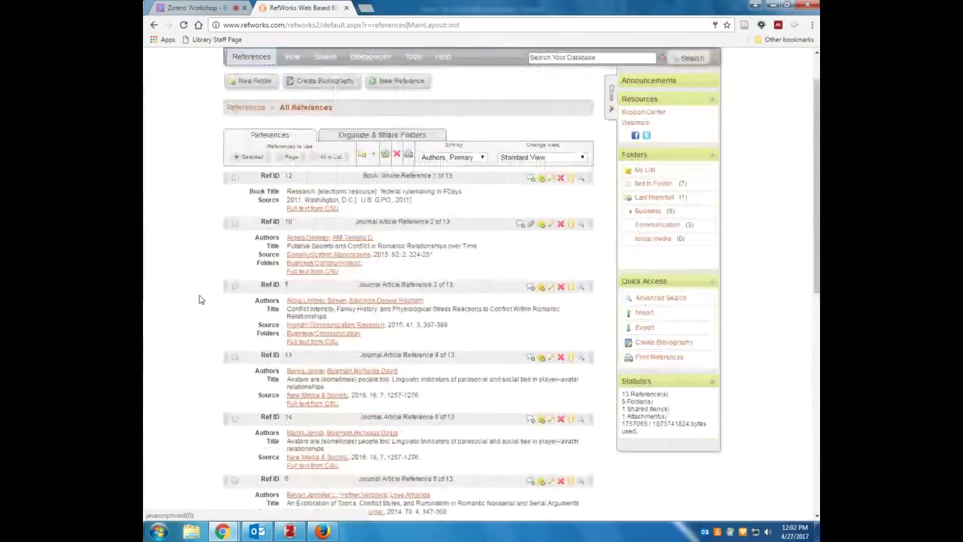
scroll(199, 299, up, 1)
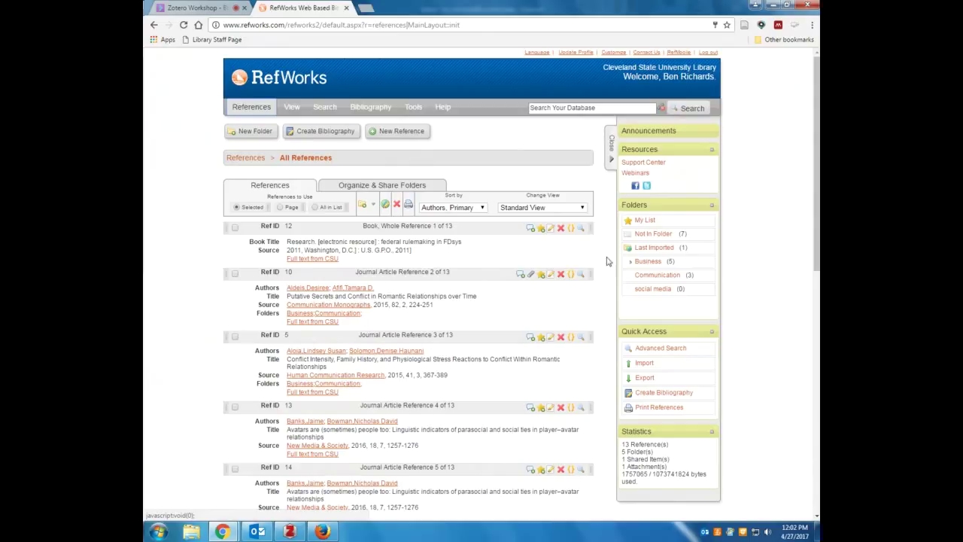
Export all 13 references in Bibliographic Software (EndNote/Reference Manager/ProCite) format and open the exported file
click(644, 378)
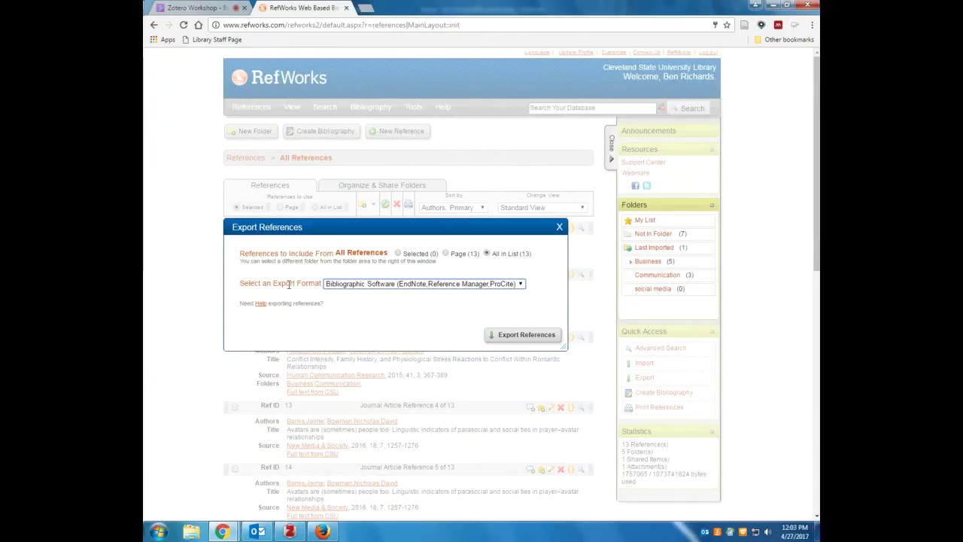
click(517, 284)
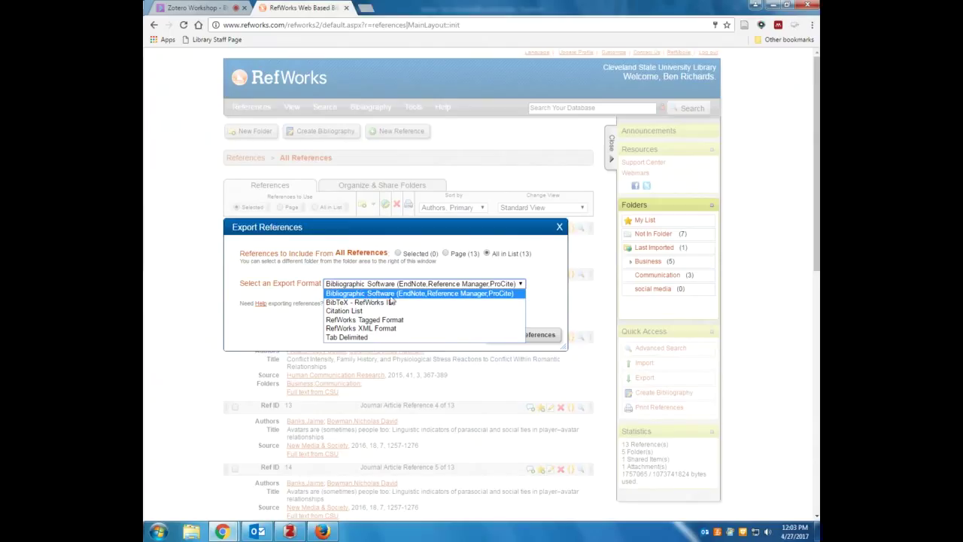
click(401, 296)
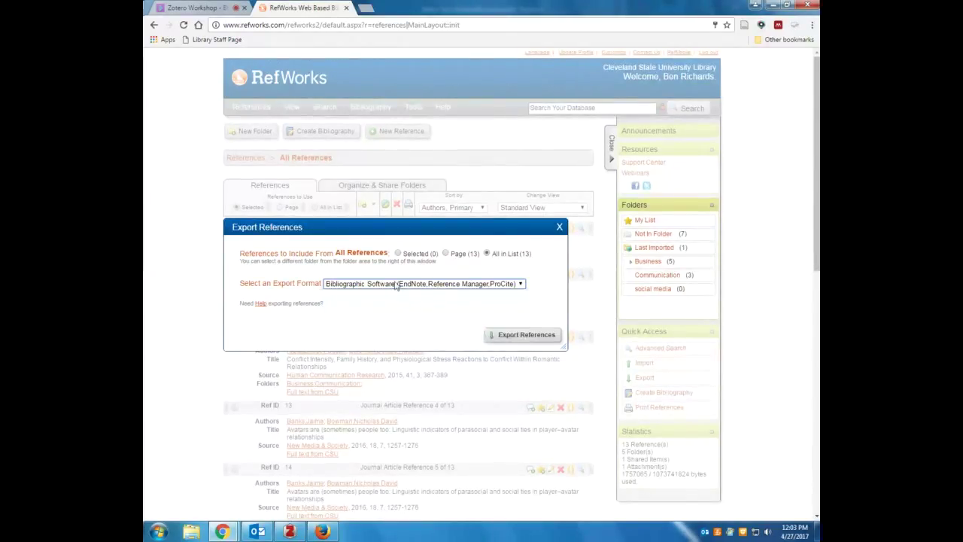
click(509, 339)
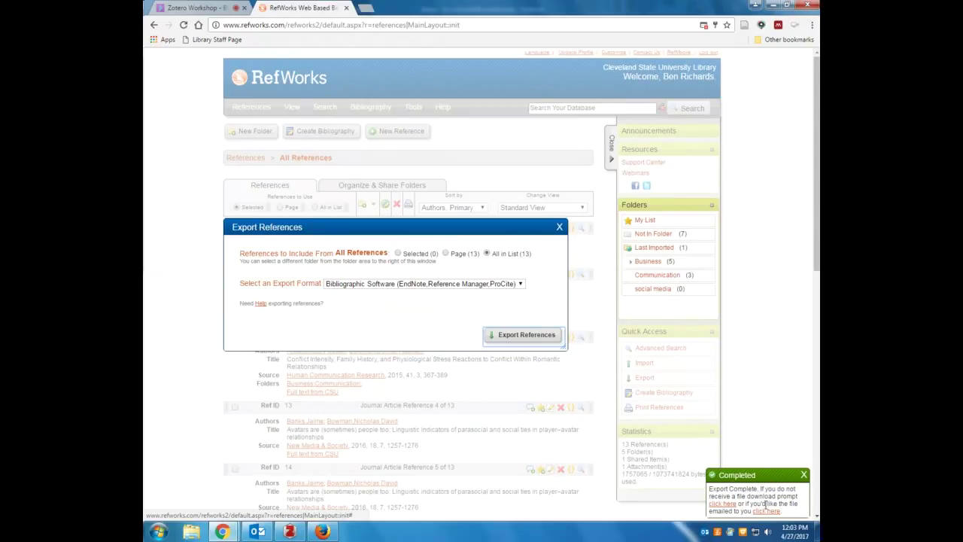
click(719, 509)
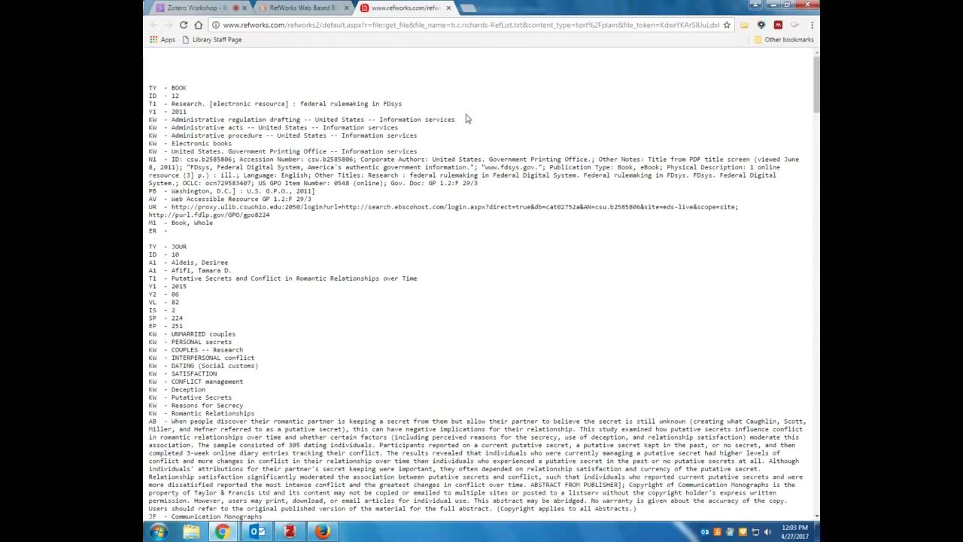
Save the exported text page to Downloads as RefWorks Library.txt
right_click(443, 82)
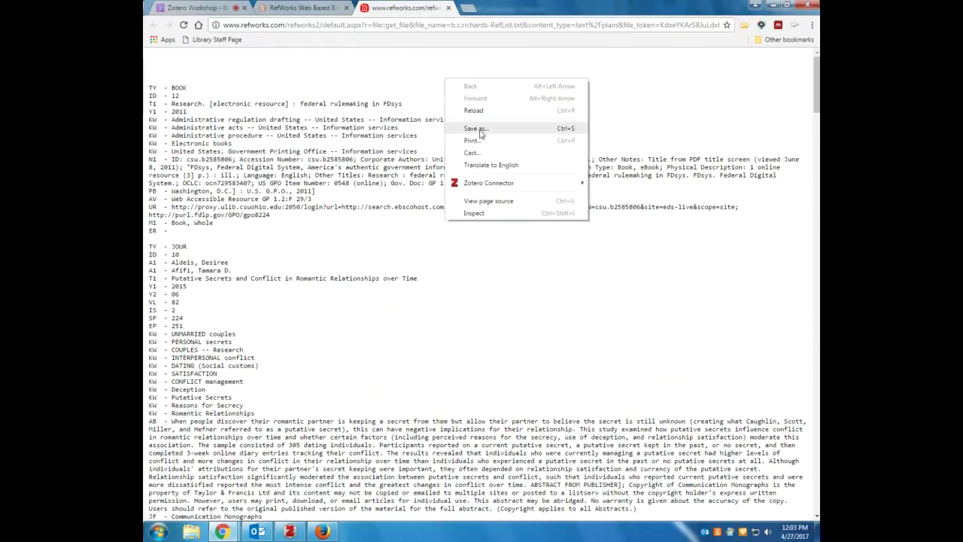
click(480, 132)
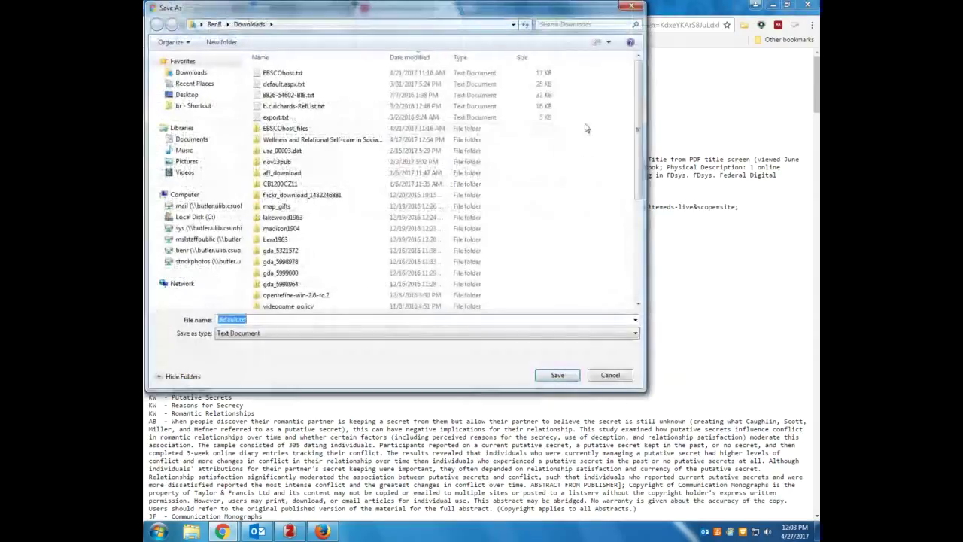
drag(544, 8, 560, 68)
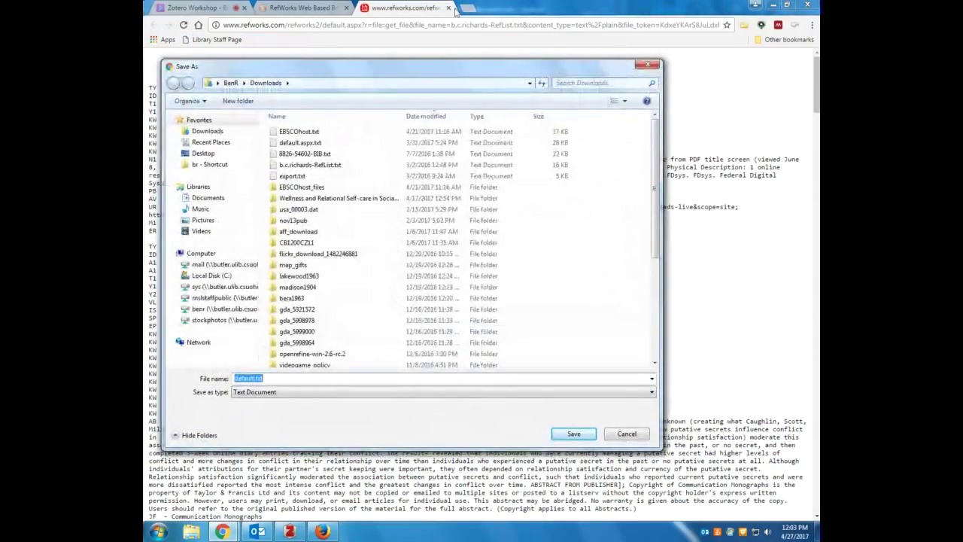
drag(399, 75, 436, 63)
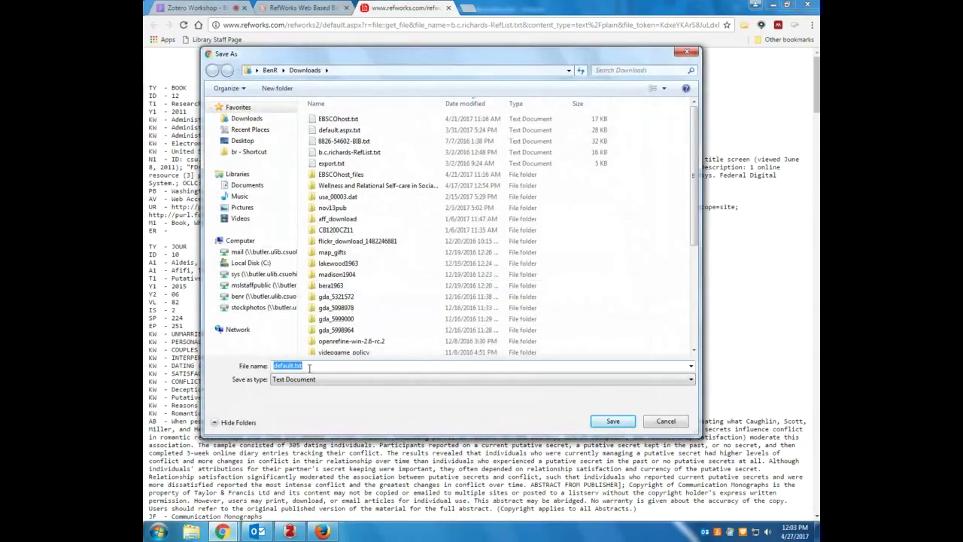
text(RefWorks Library)
click(613, 421)
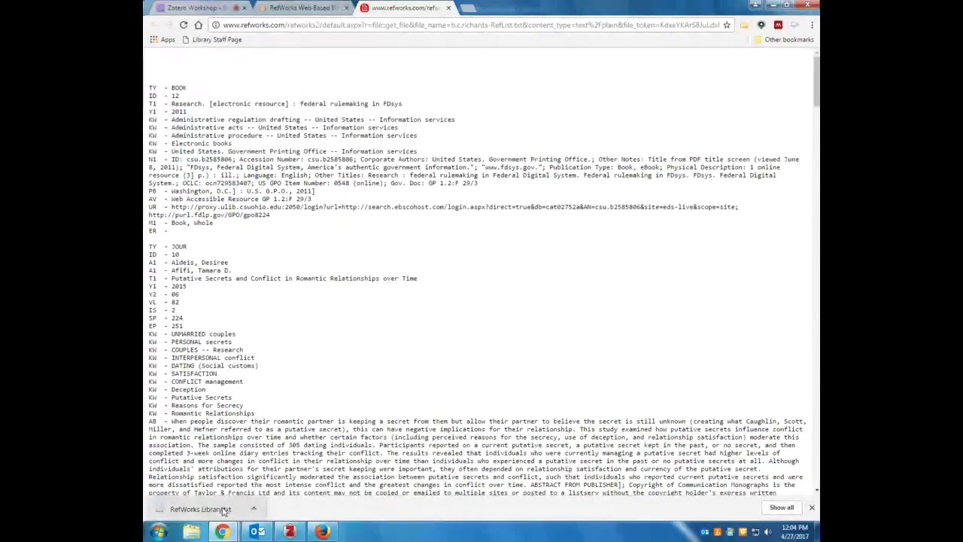
Close the exported text tab and the Export References dialog
click(308, 7)
click(406, 8)
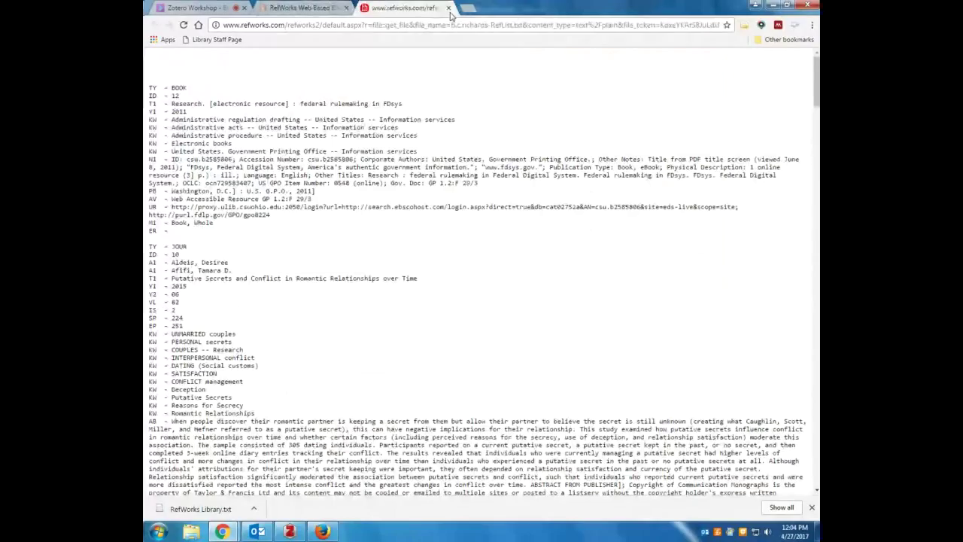
click(448, 7)
click(560, 227)
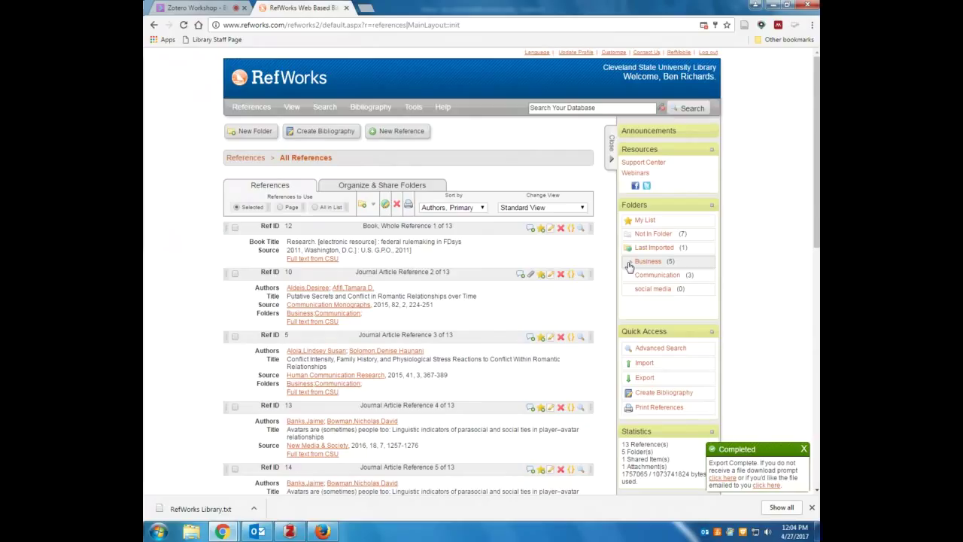
Export the Business folder's references in Bibliographic Software format and open the exported file
click(629, 265)
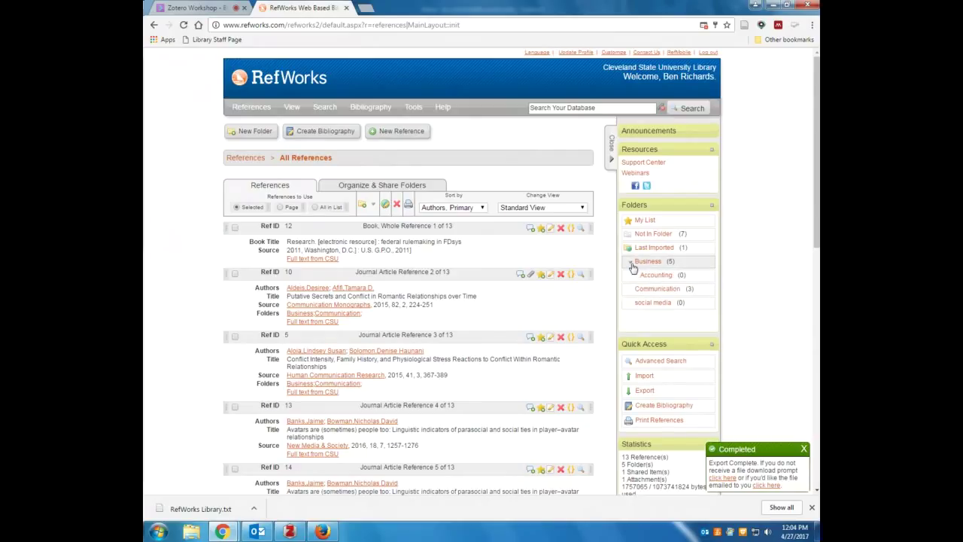
click(631, 265)
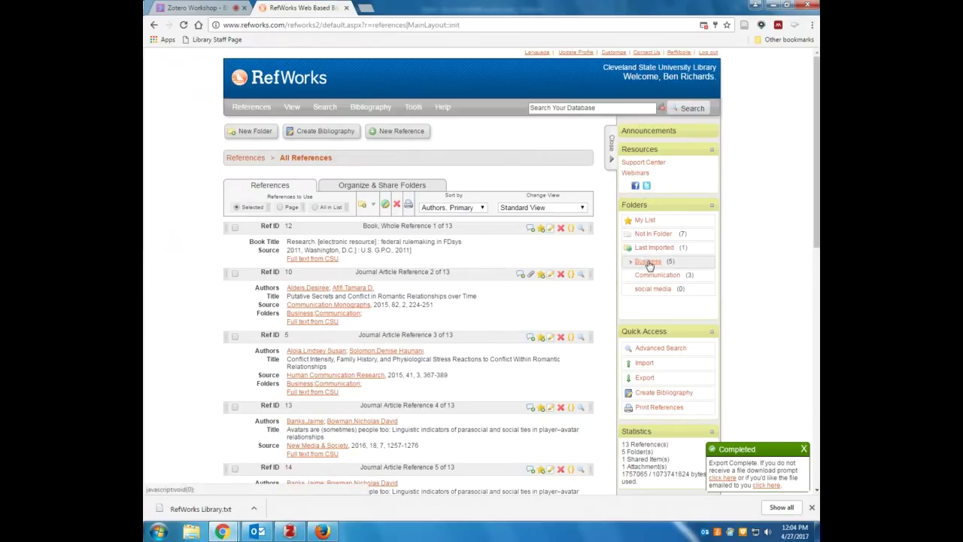
right_click(648, 265)
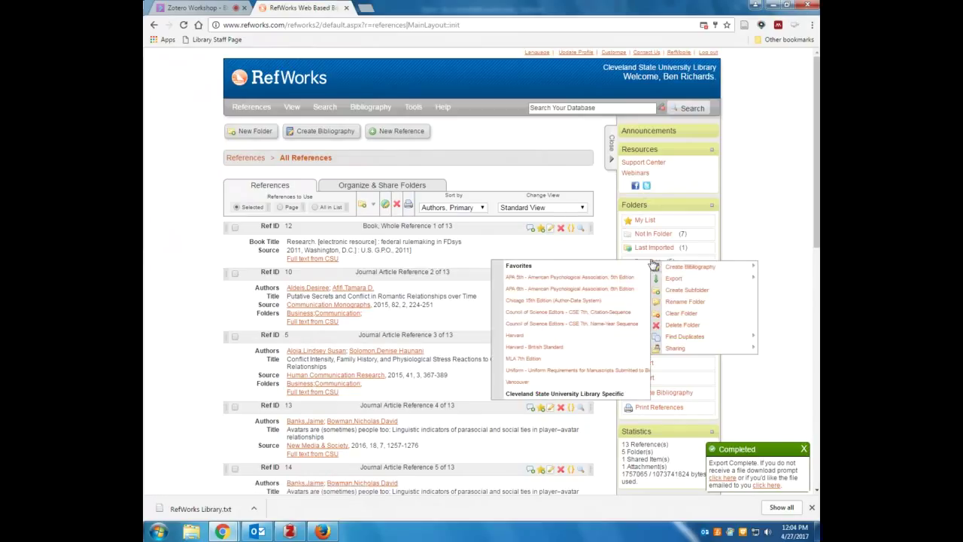
mouse_move(690, 280)
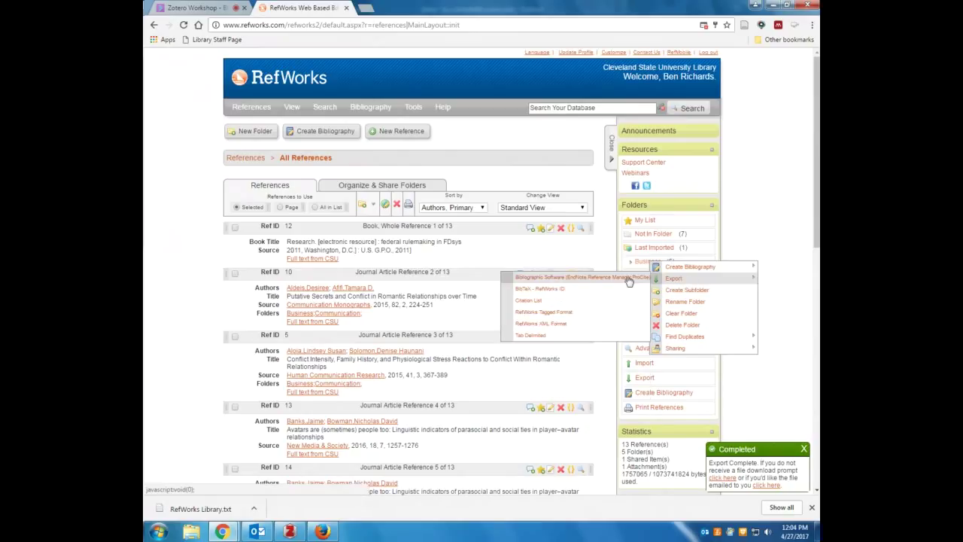
click(580, 282)
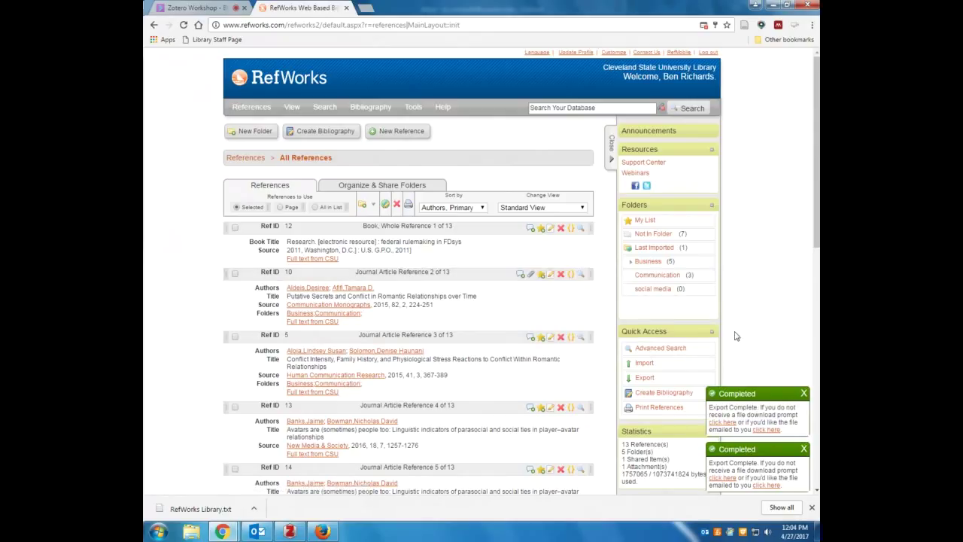
click(723, 423)
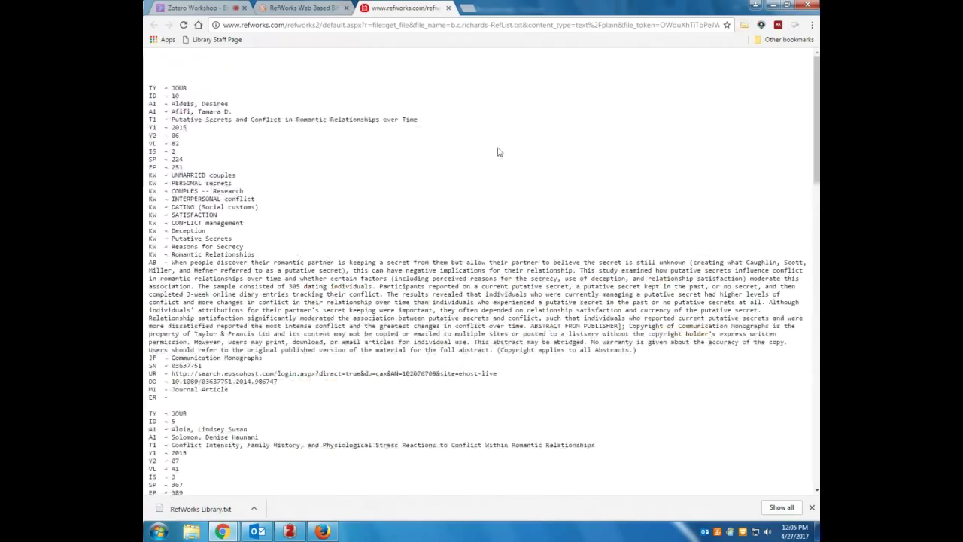
Save the Business export page, naming the file business
right_click(449, 73)
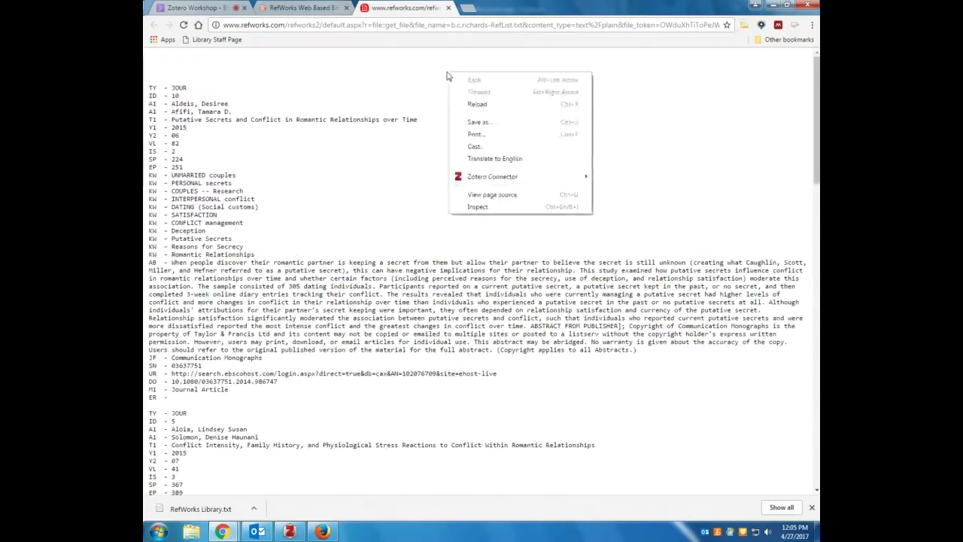
click(495, 124)
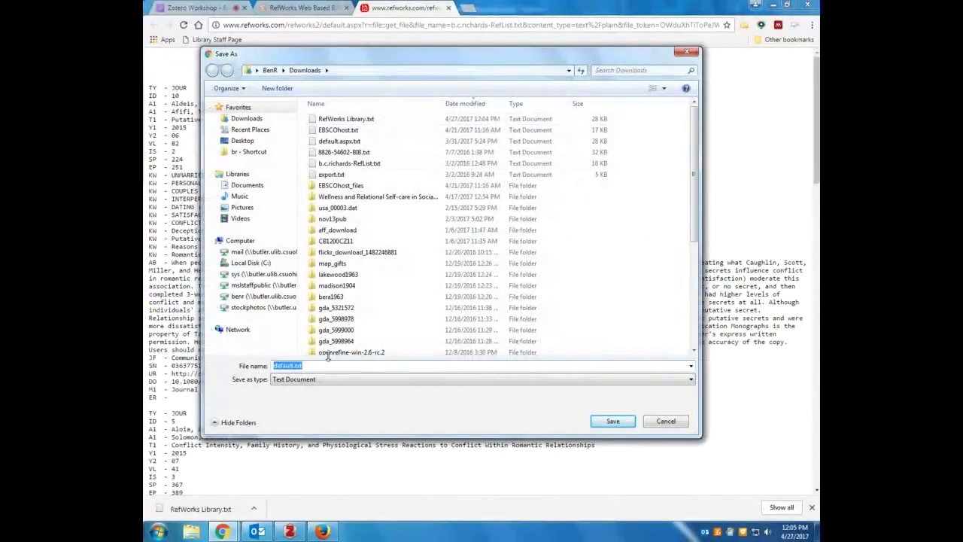
text(business)
Save business.txt, close its tab, and dismiss the export-complete notices
click(607, 426)
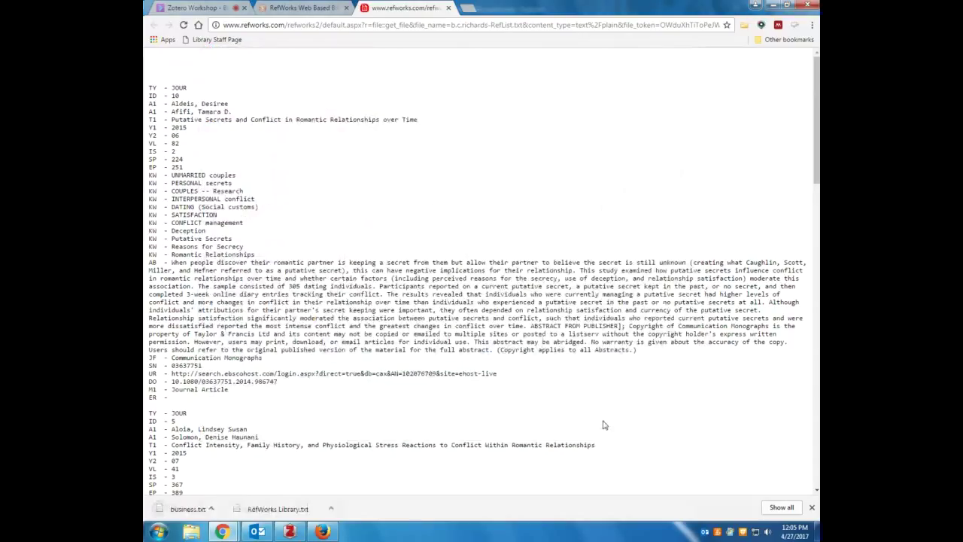
click(448, 7)
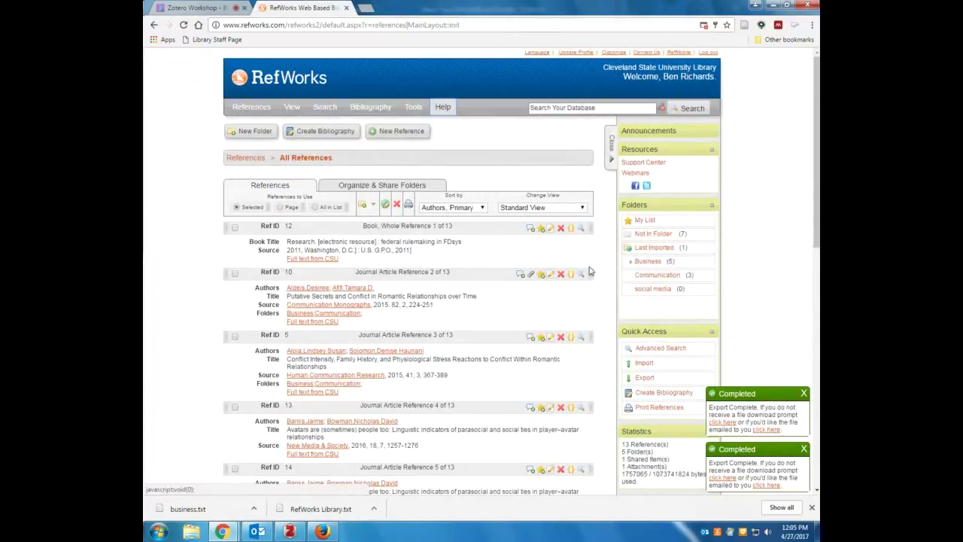
click(804, 394)
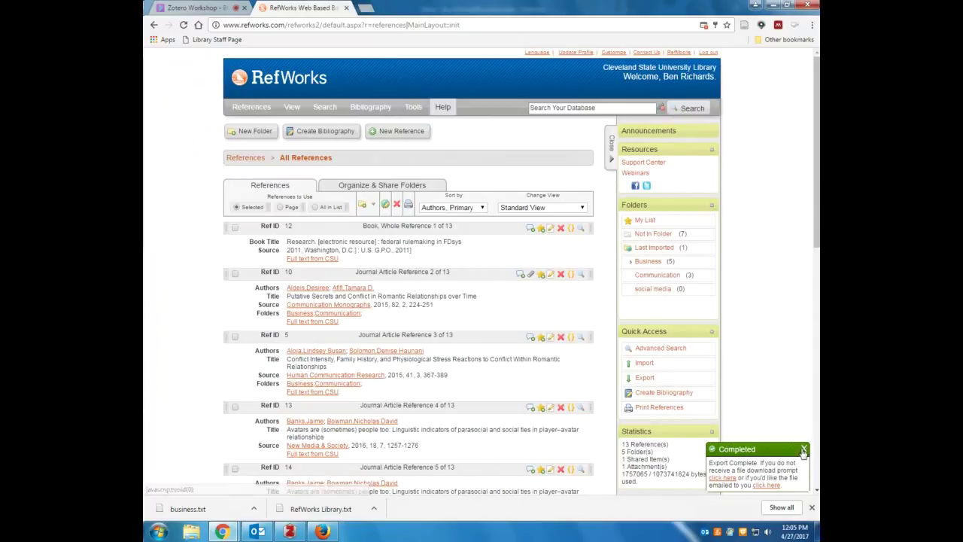
click(803, 449)
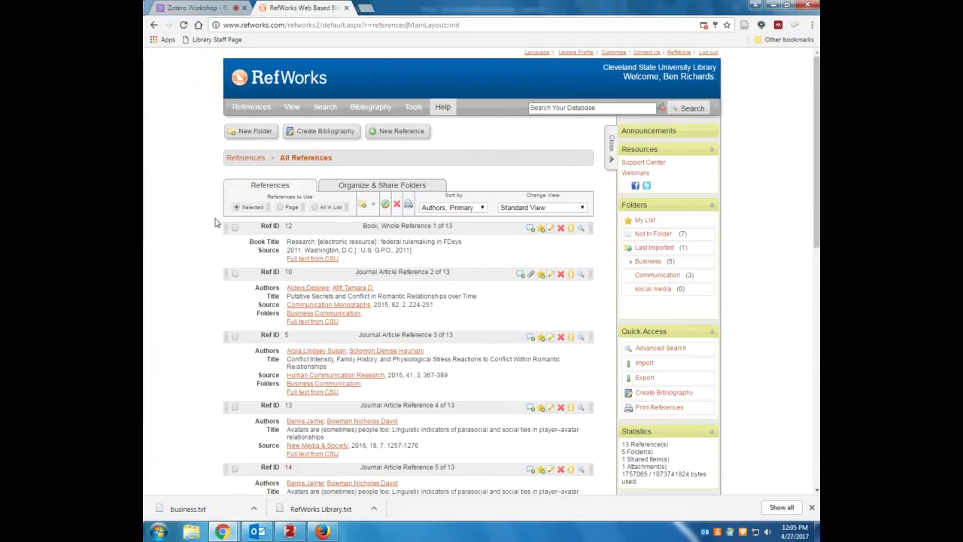
Close the browser's downloaded-files bar and open a new blank tab
scroll(209, 234, down, 1)
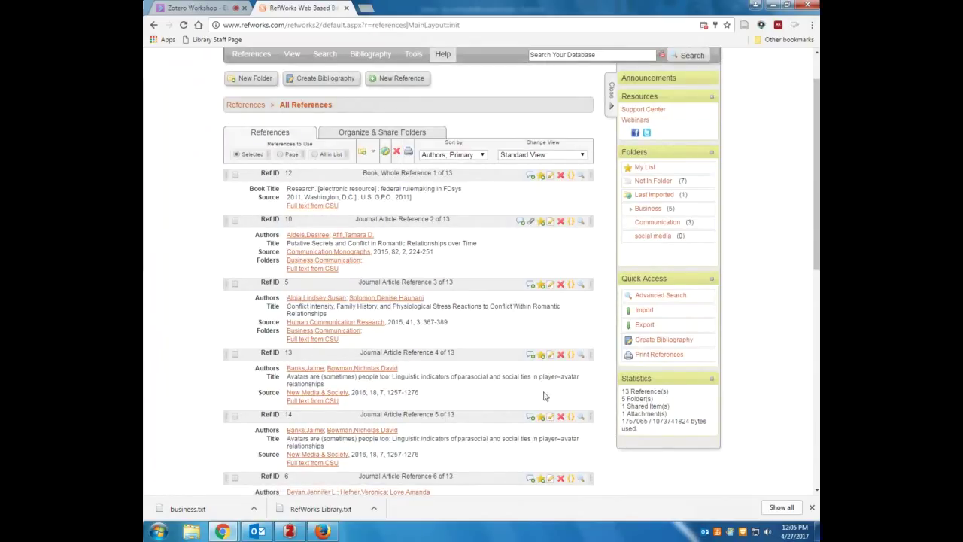
click(811, 509)
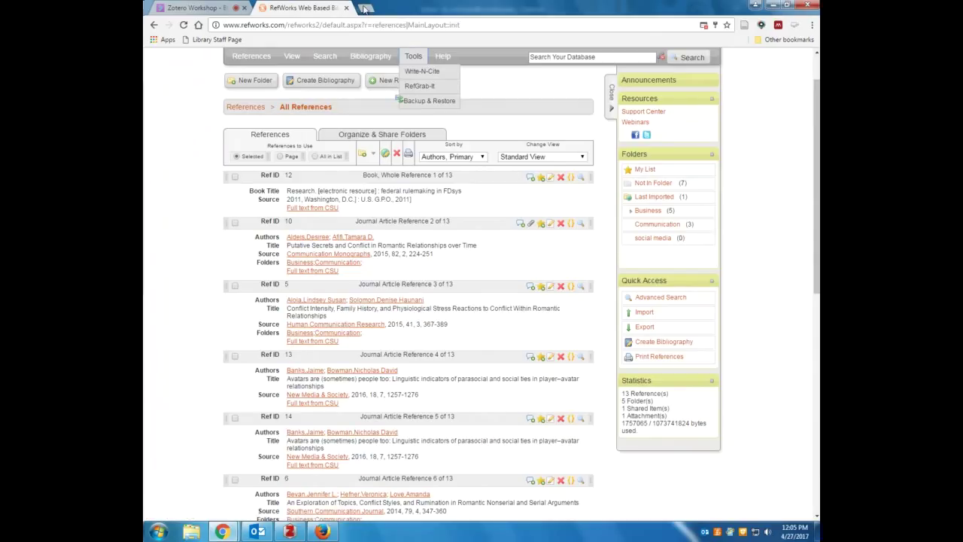
click(363, 8)
Go to zotero.org, log out, and view the new account registration form
text(zo)
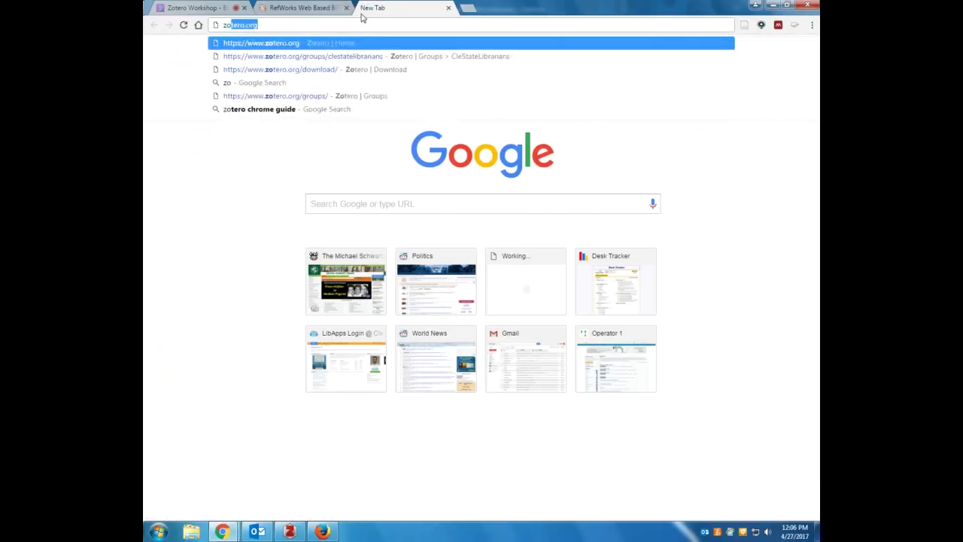
text(tero.org)
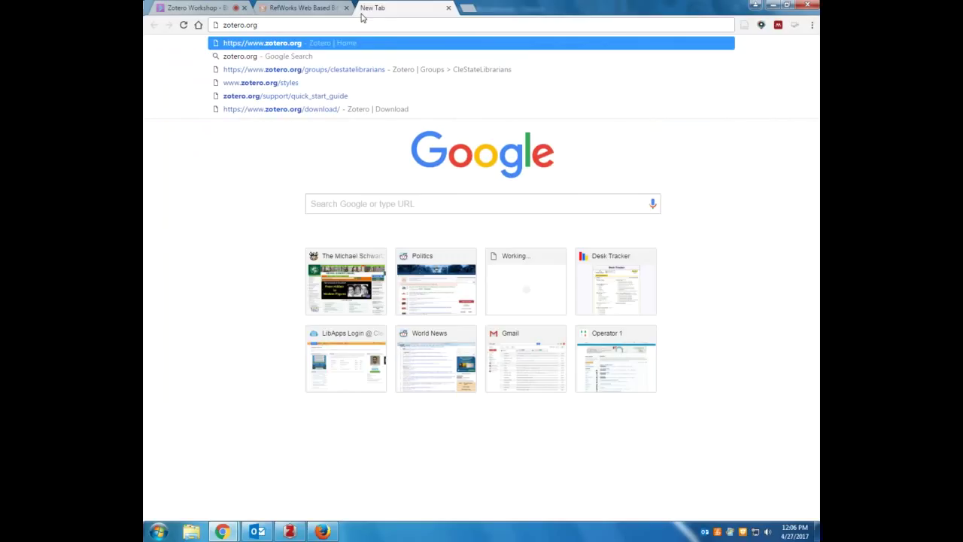
key(Return)
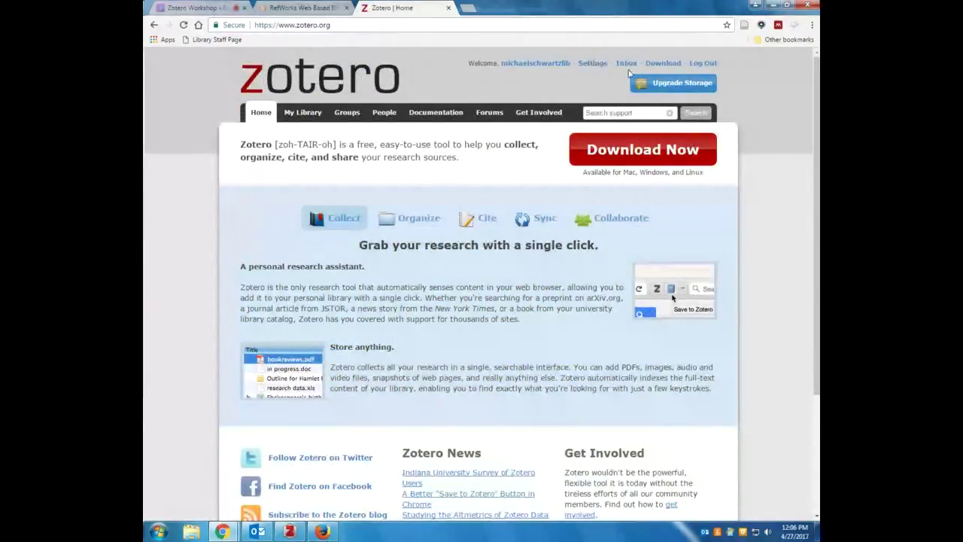
click(694, 66)
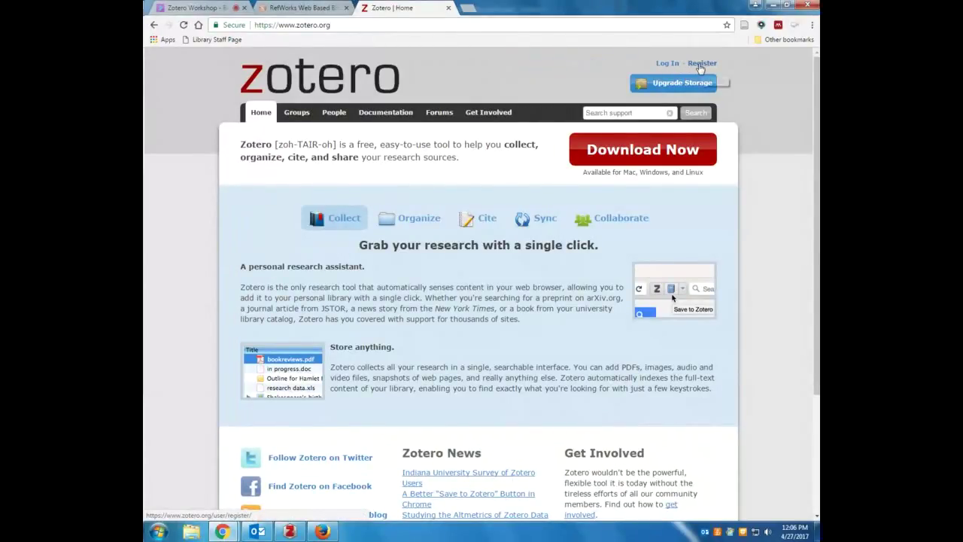
click(702, 64)
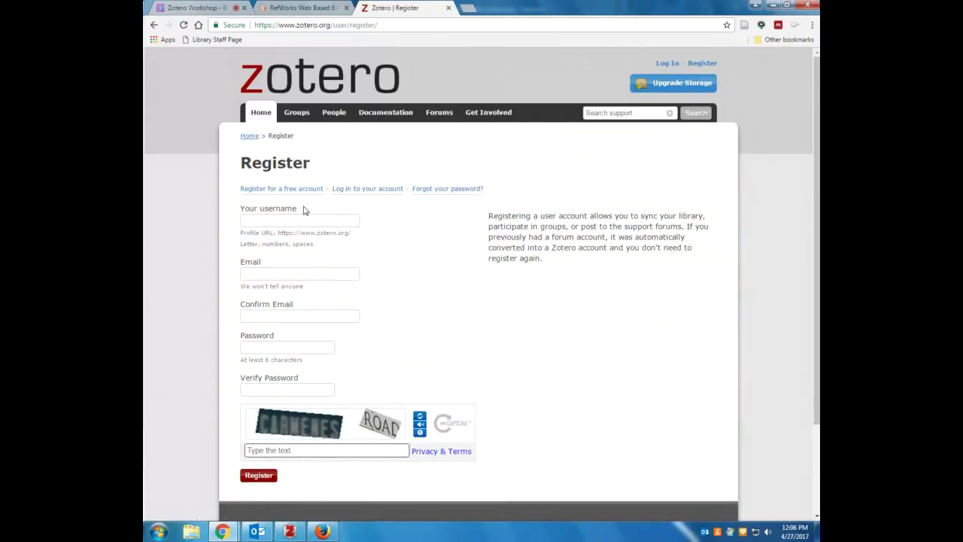
click(295, 273)
Log back in to the Zotero website with the account username and password
click(666, 63)
click(293, 237)
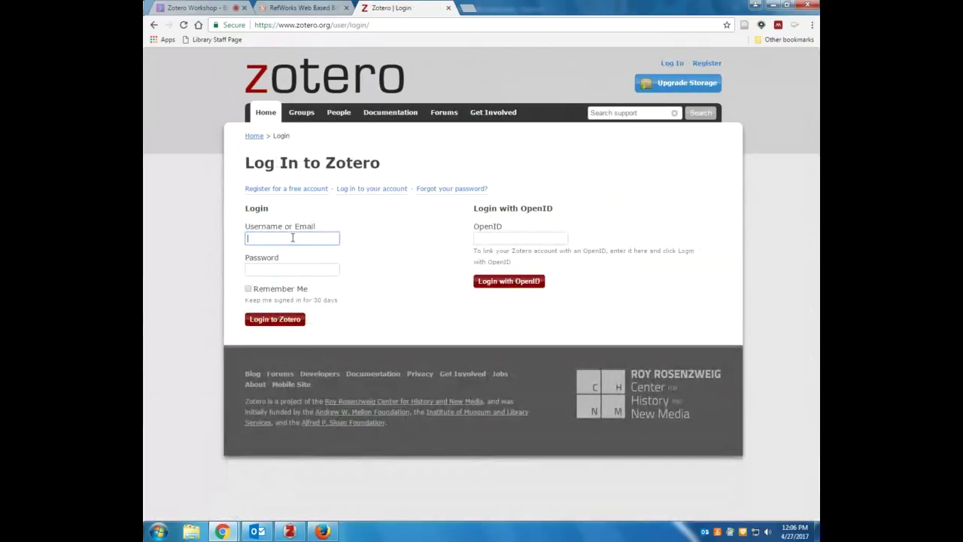
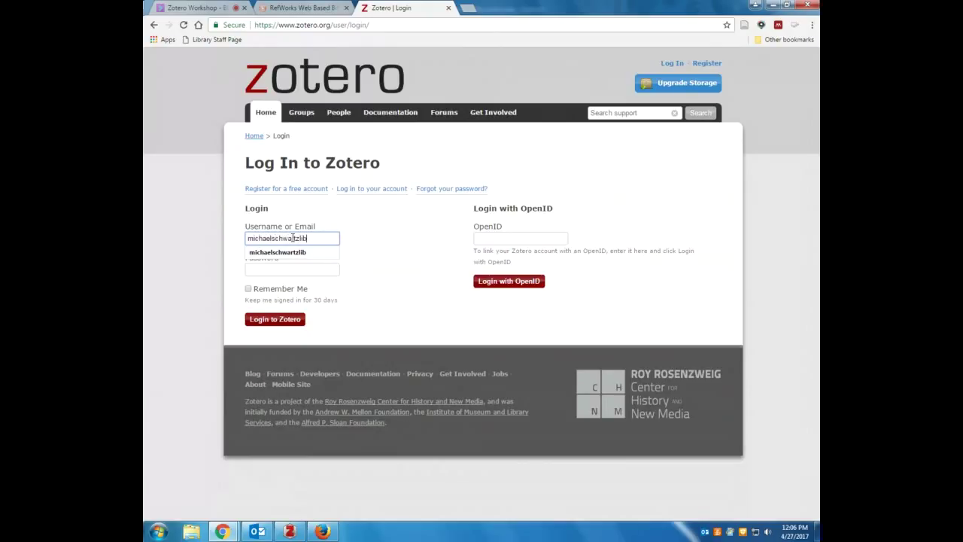
key(Tab)
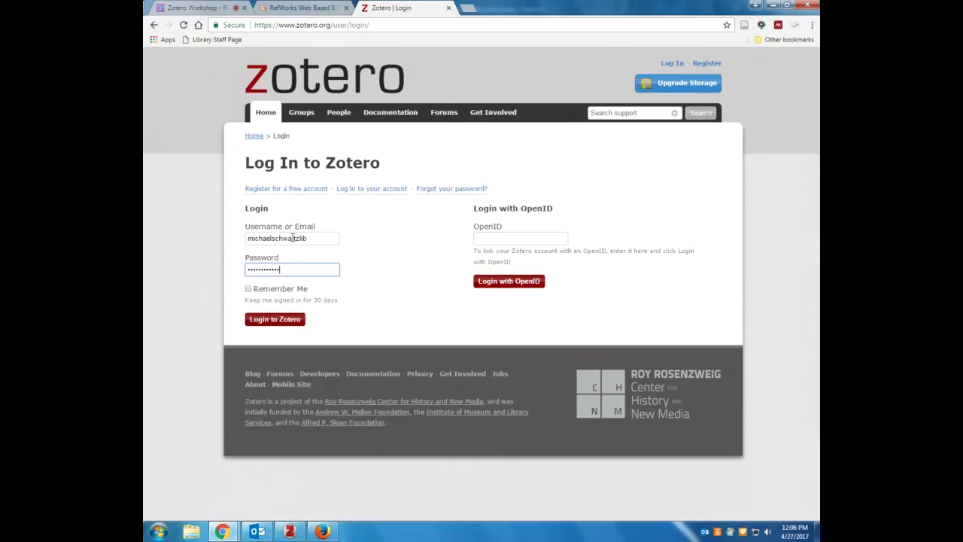
key(Return)
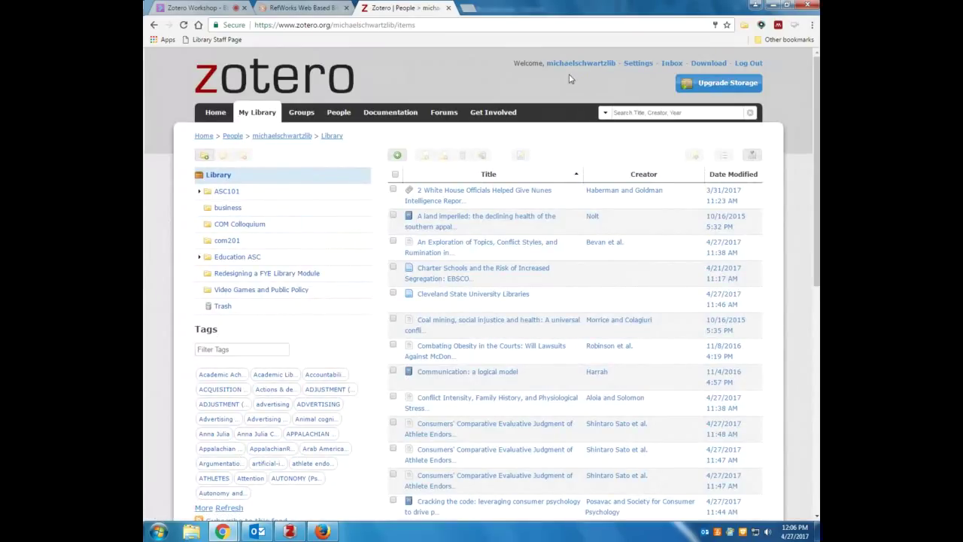
Open the Zotero download page, briefly show and minimize Zotero desktop, then switch to Firefox
click(708, 63)
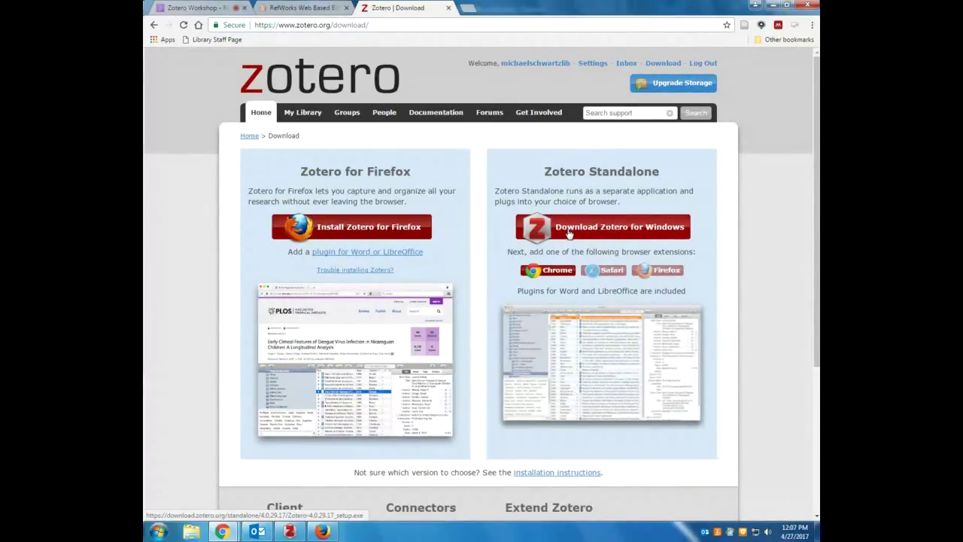
click(292, 532)
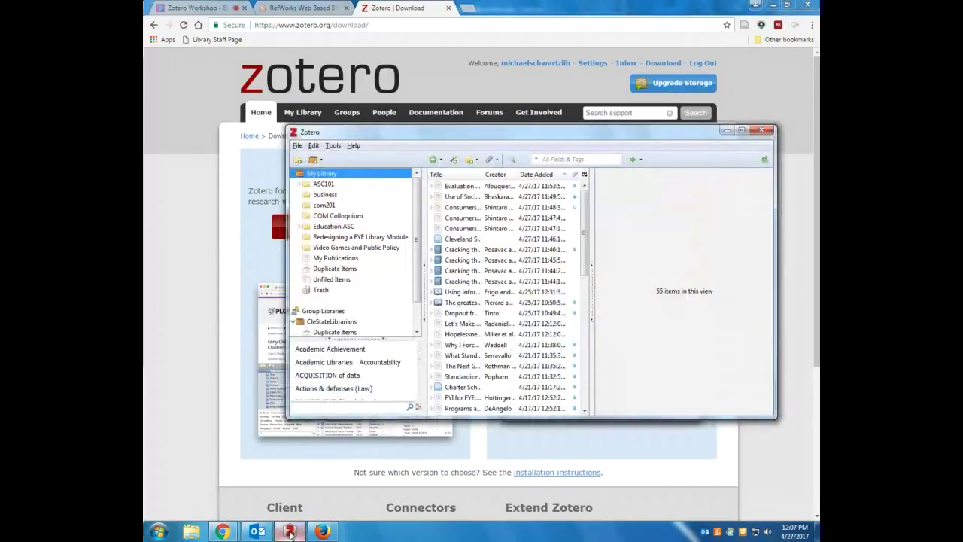
click(290, 532)
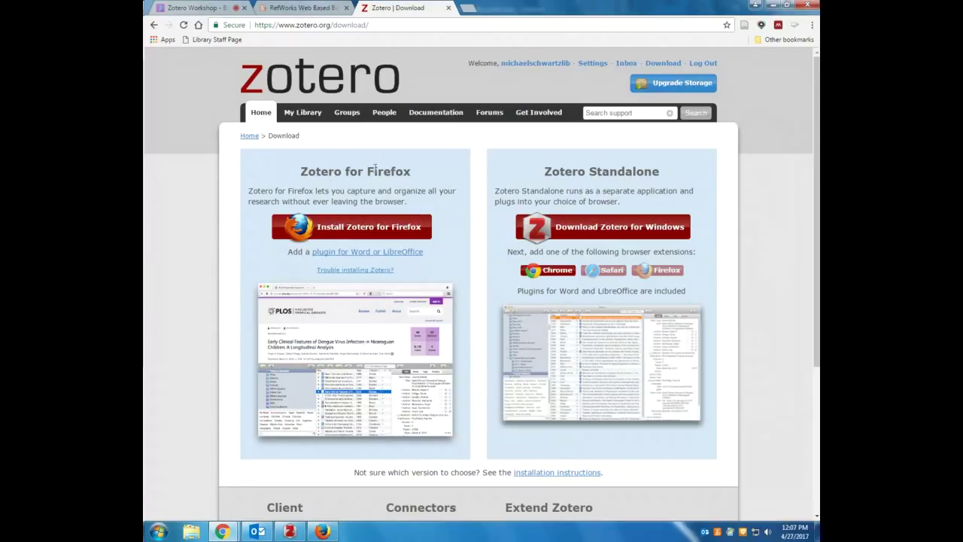
click(324, 532)
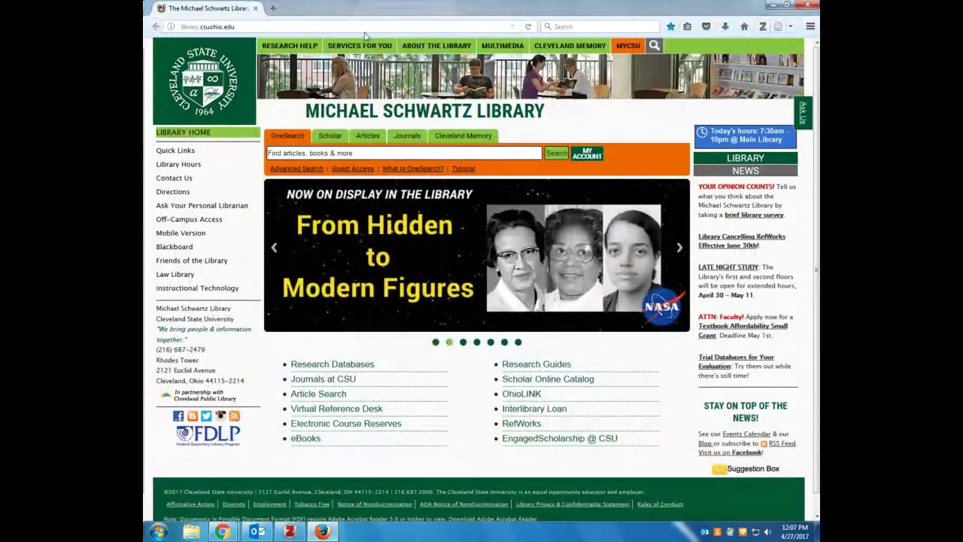
Show the Zotero library pane in Firefox, close it, and return to Chrome's download page
click(763, 27)
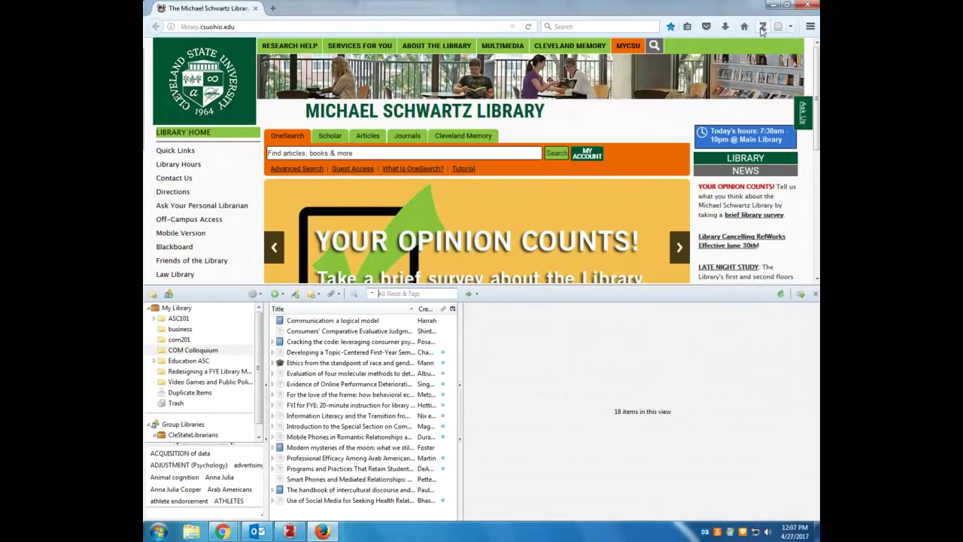
click(816, 294)
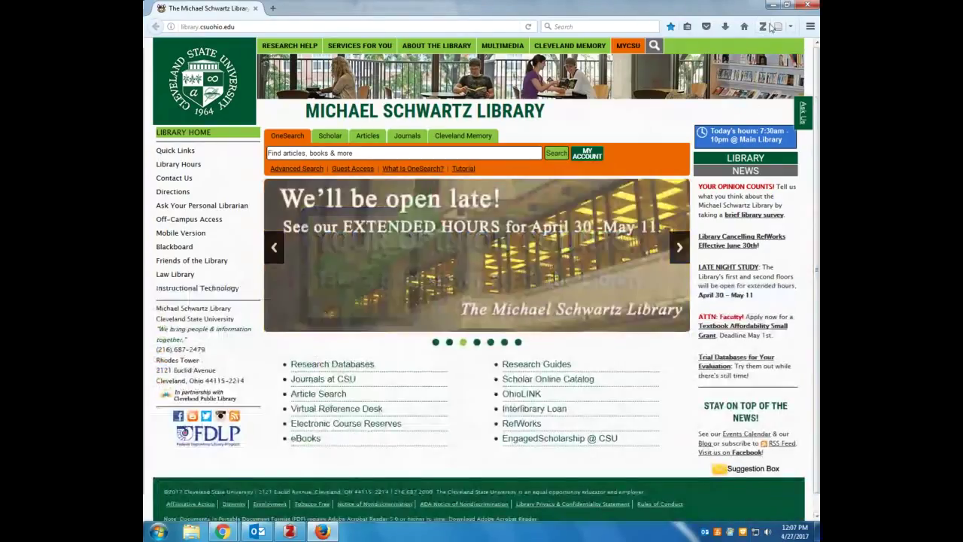
mouse_move(222, 531)
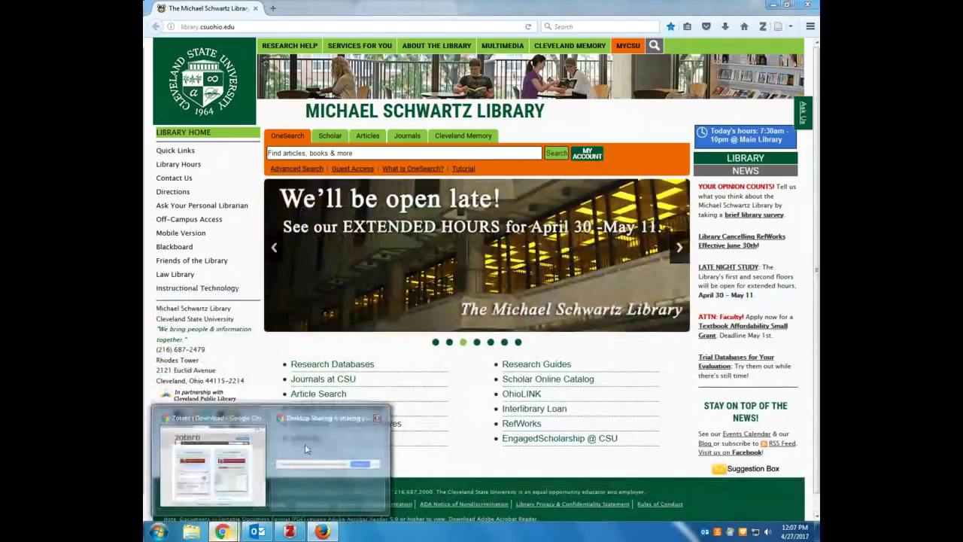
click(226, 455)
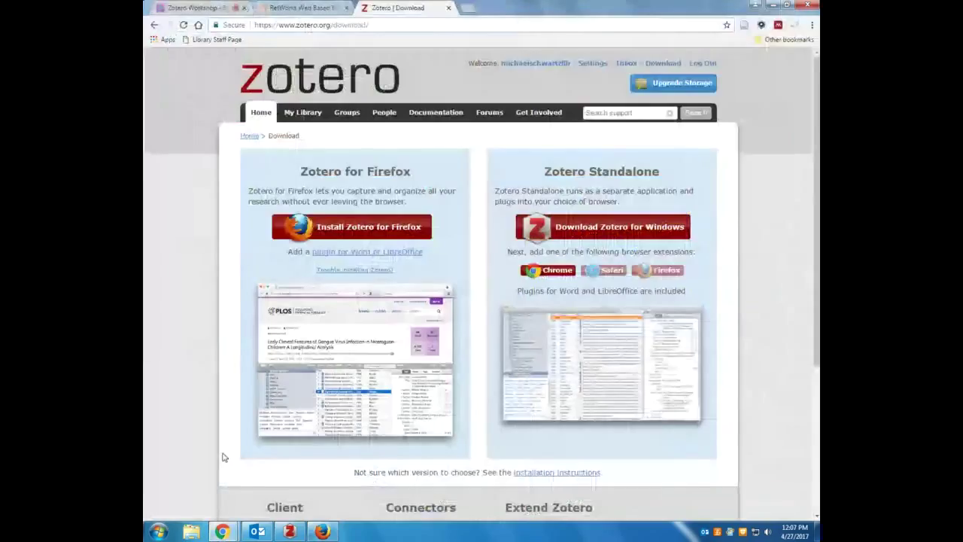
Restore the Zotero desktop window, shift it slightly left, and open its File menu
click(297, 8)
click(377, 8)
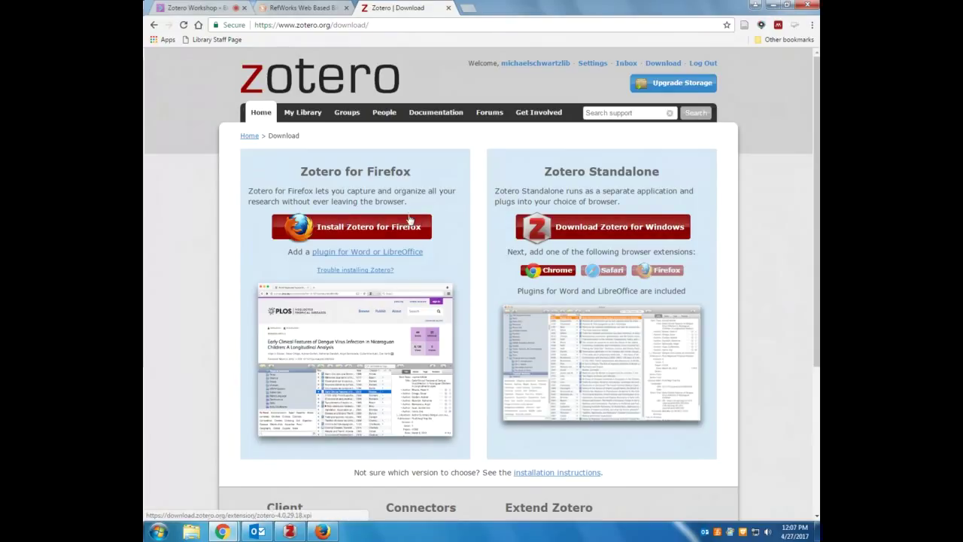
click(291, 532)
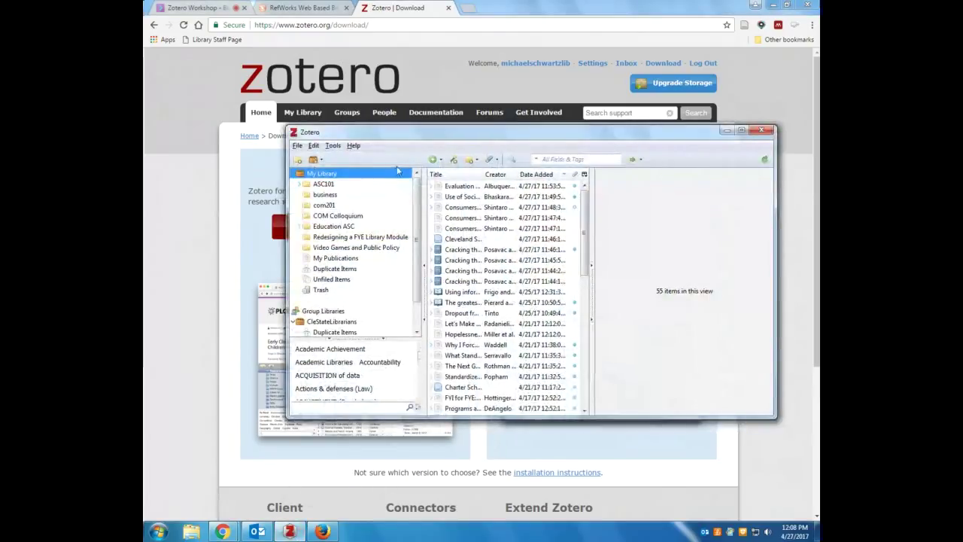
drag(426, 142, 401, 143)
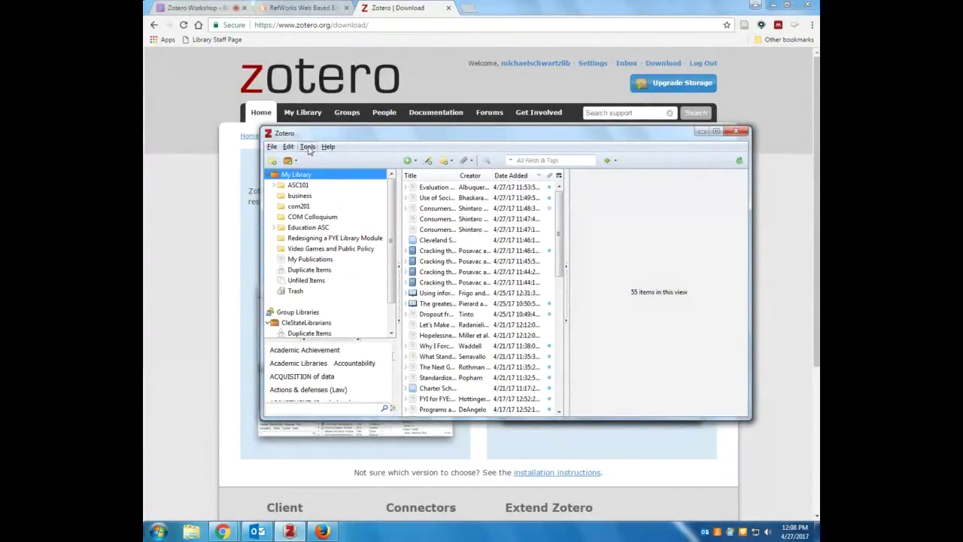
click(307, 149)
mouse_move(271, 148)
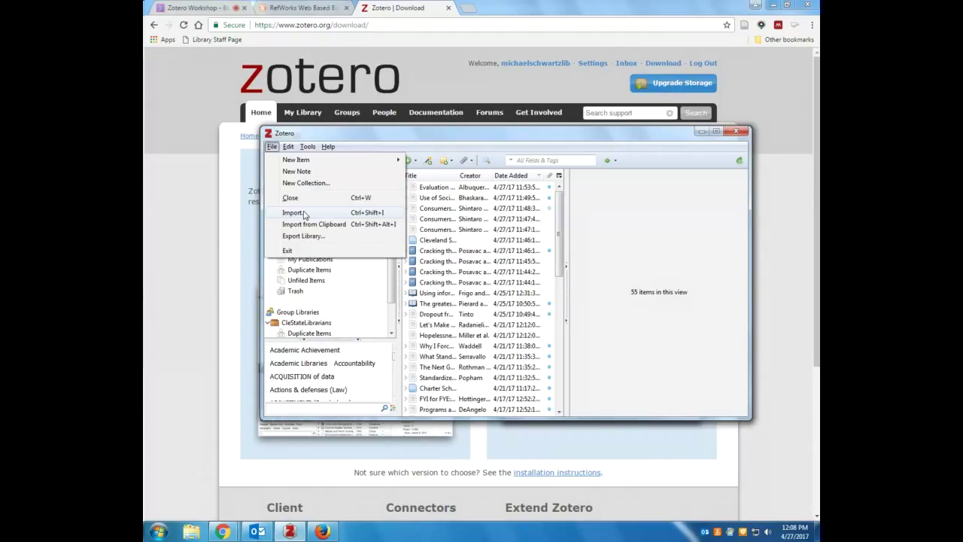
Import RefWorks Library.txt from Downloads into Zotero as a new collection
click(304, 216)
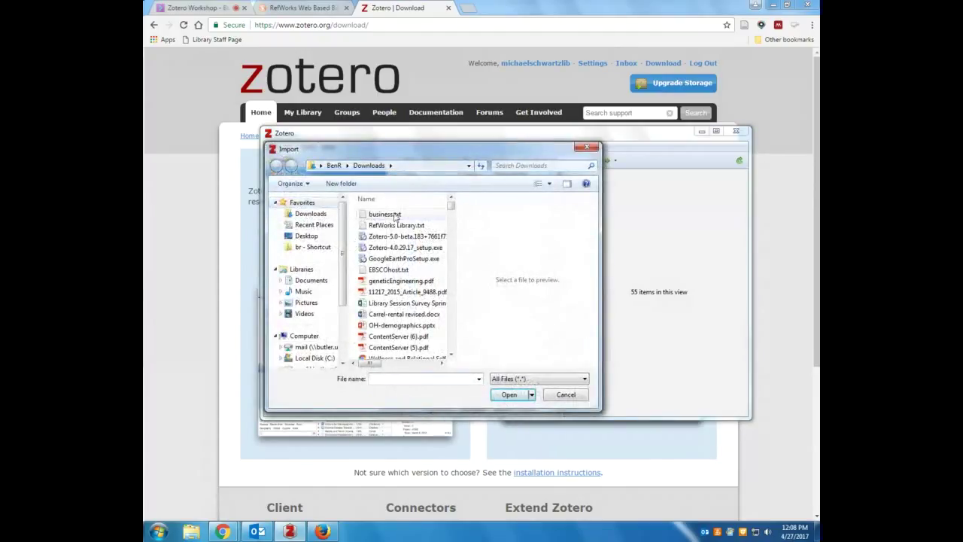
drag(339, 150, 366, 153)
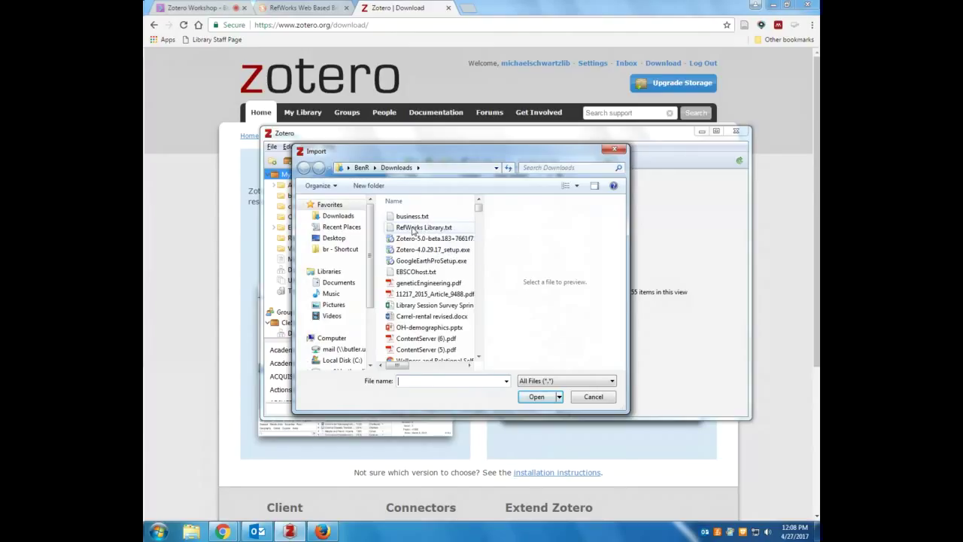
click(407, 229)
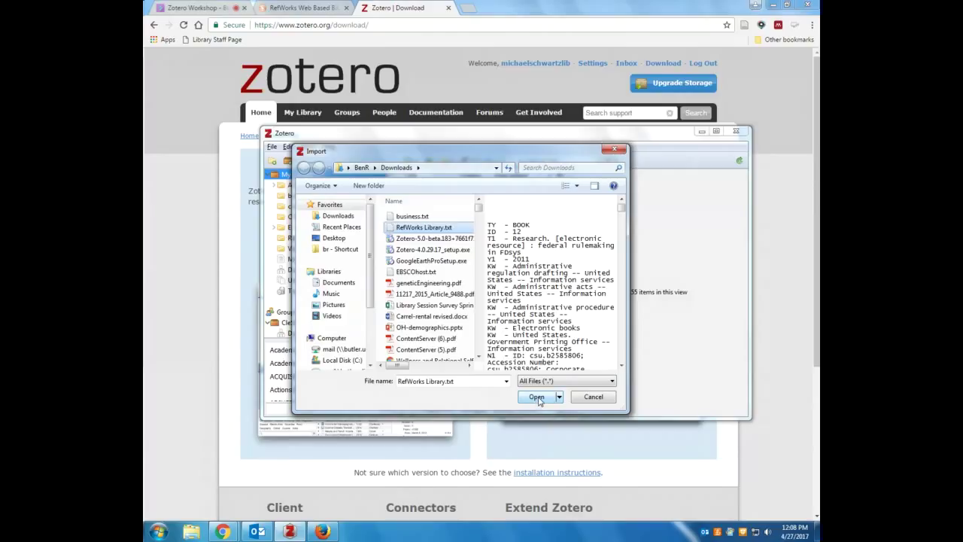
click(536, 399)
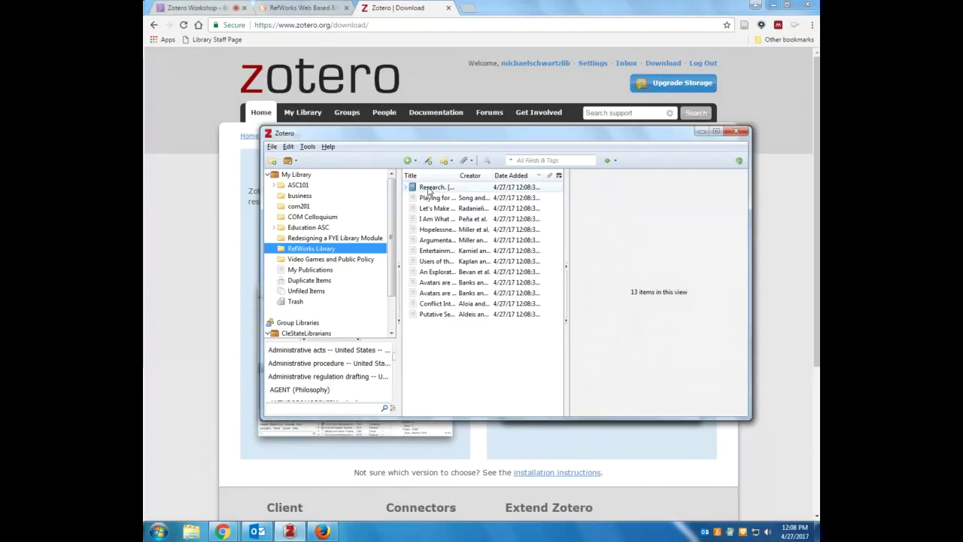
Inspect the Research book item's title in Zotero, leaving it unchanged
click(431, 188)
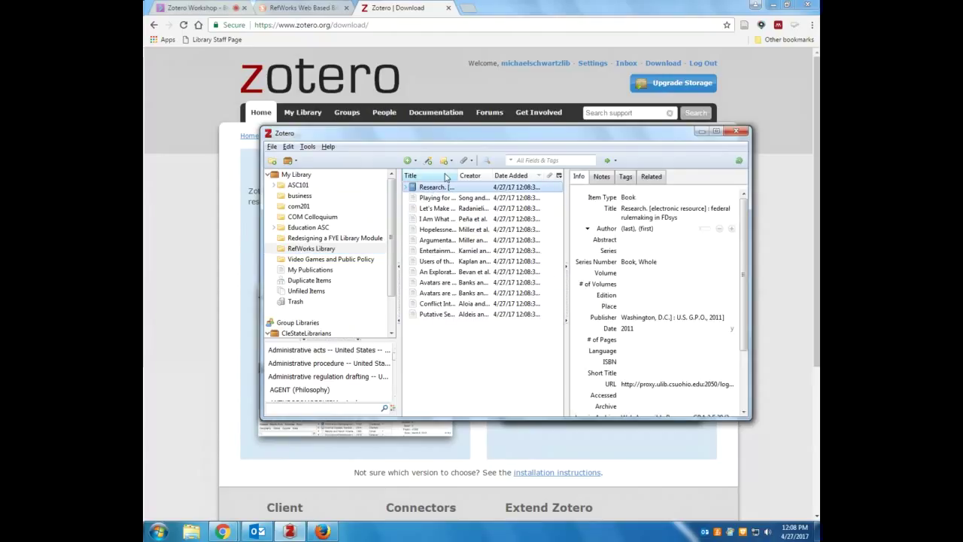
click(627, 213)
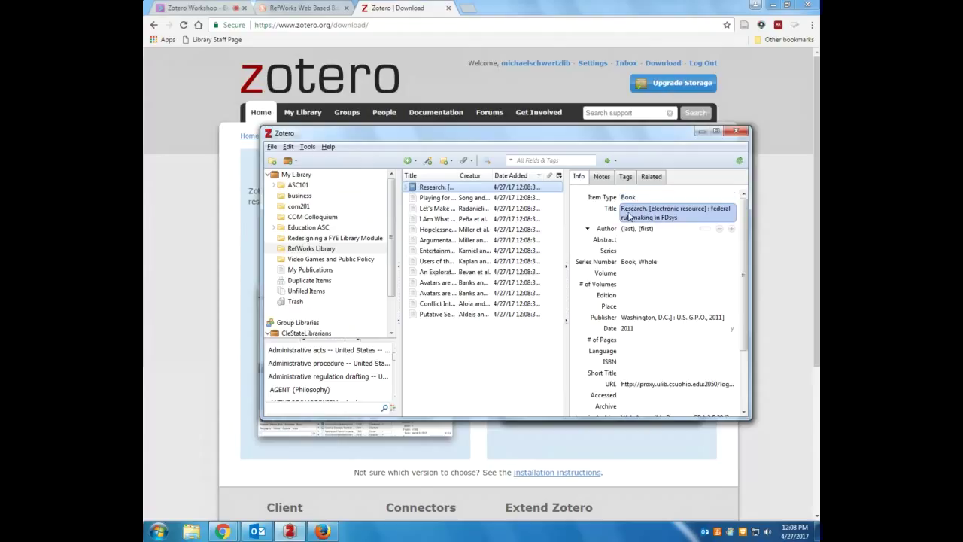
click(648, 211)
click(742, 228)
drag(741, 227, 741, 245)
Open the item's catalog record in Chrome, close that EBSCO tab and return to Zotero
click(651, 365)
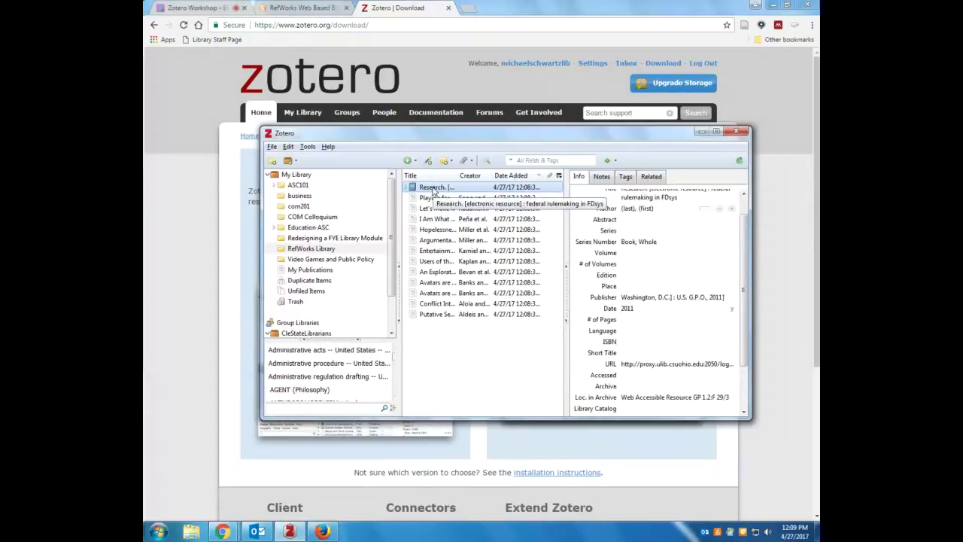
double_click(433, 187)
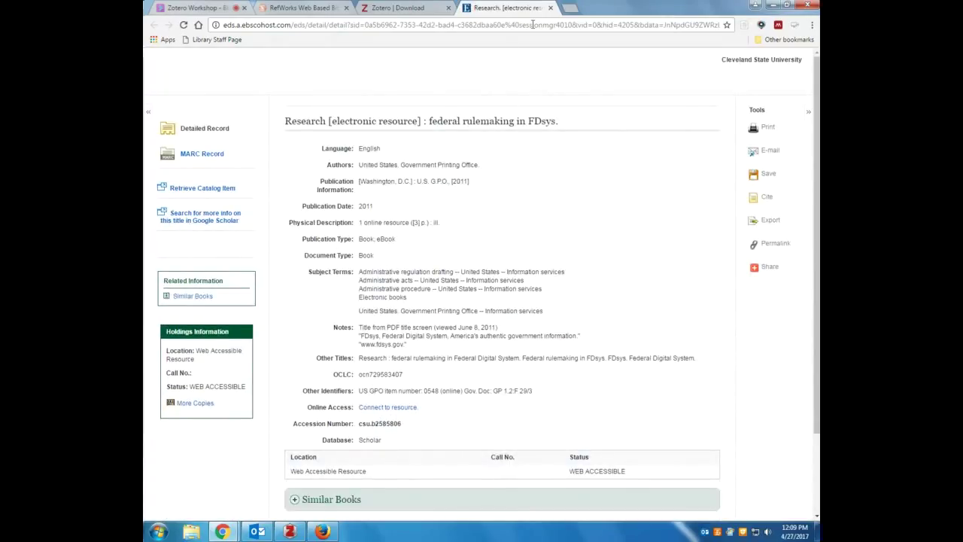
click(550, 8)
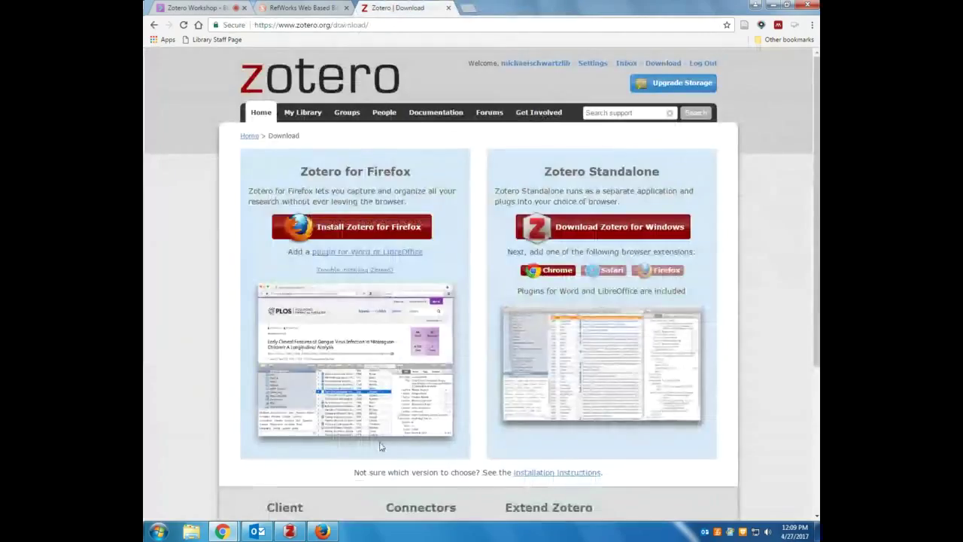
click(289, 531)
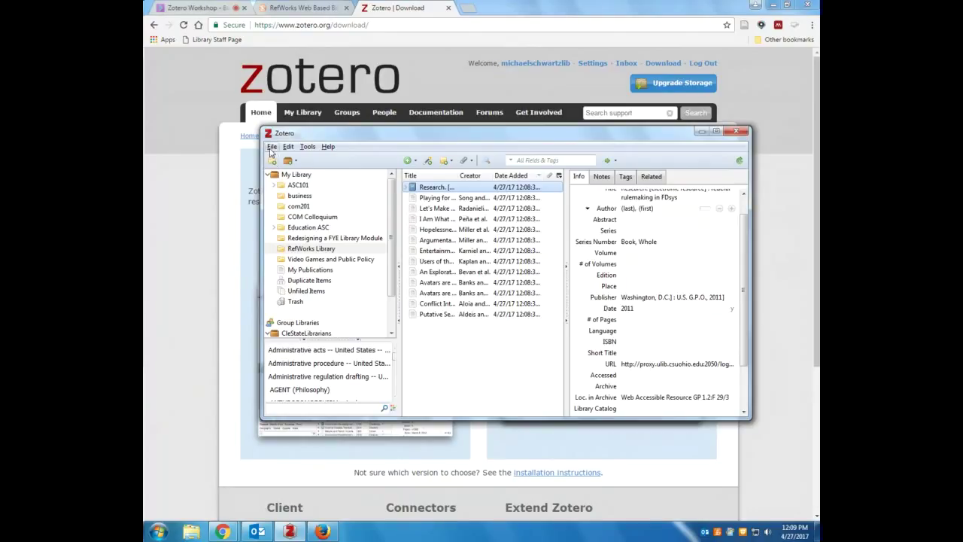
Create a new collection named Business
click(271, 147)
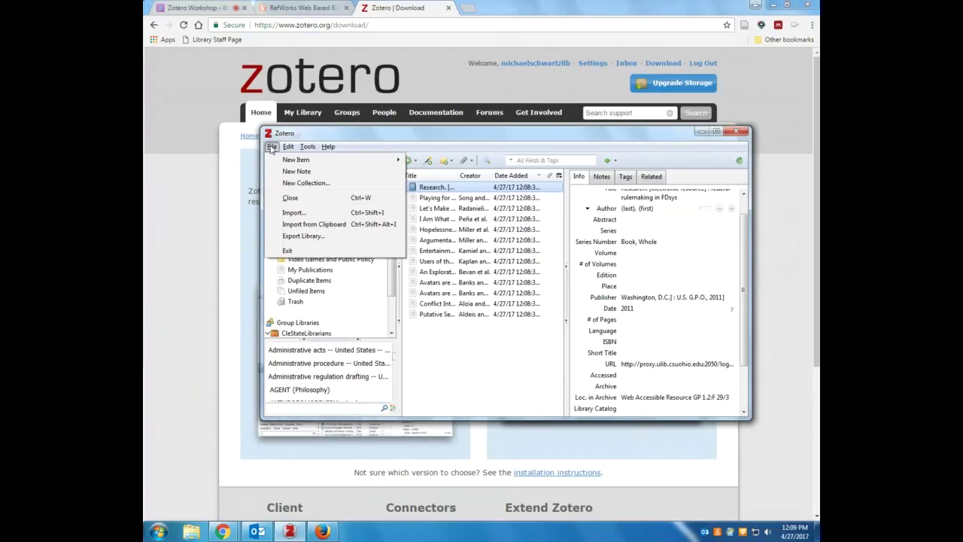
click(288, 147)
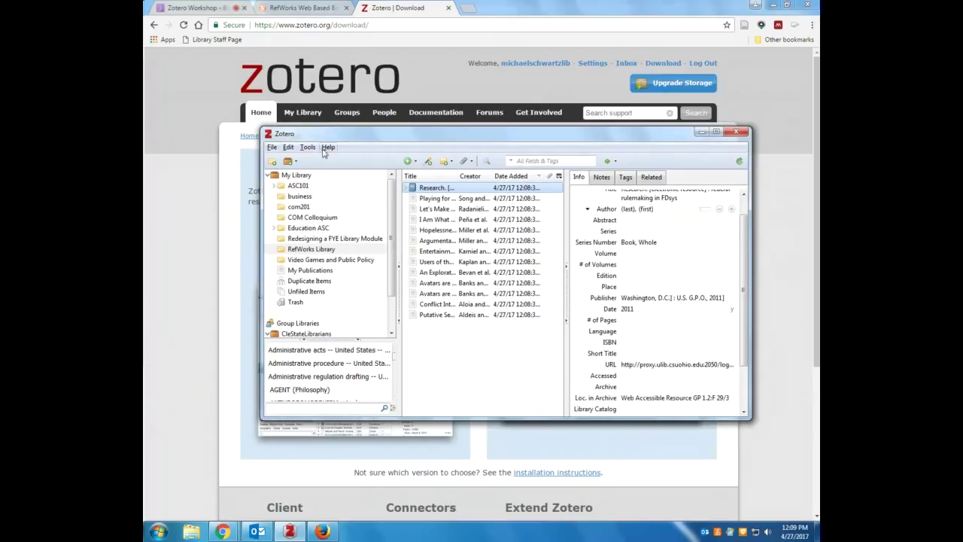
click(272, 162)
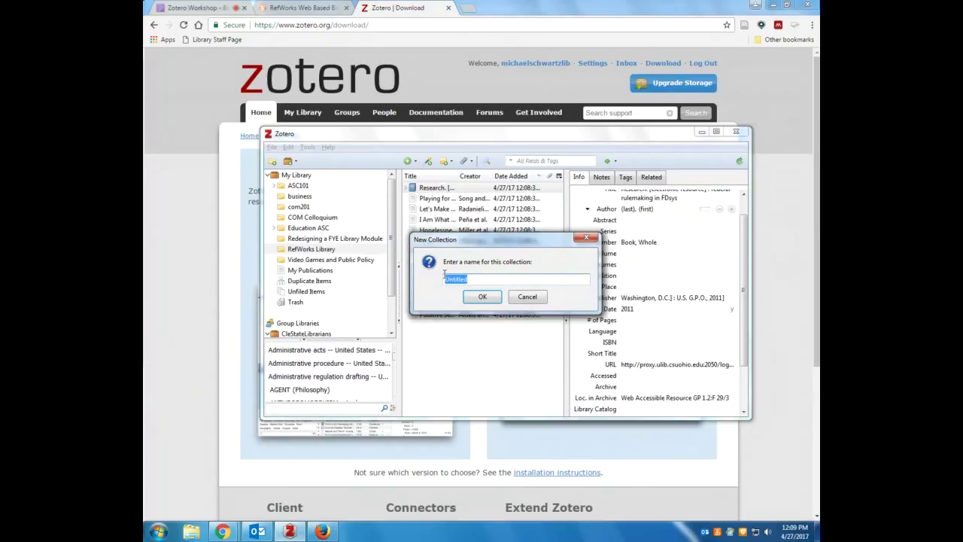
text(Business)
key(Return)
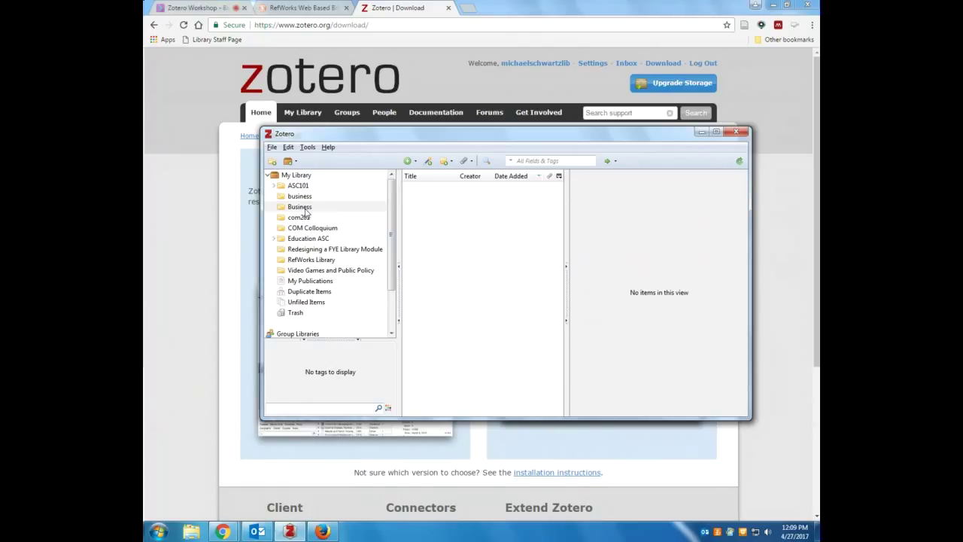
Import references from business.txt
click(272, 147)
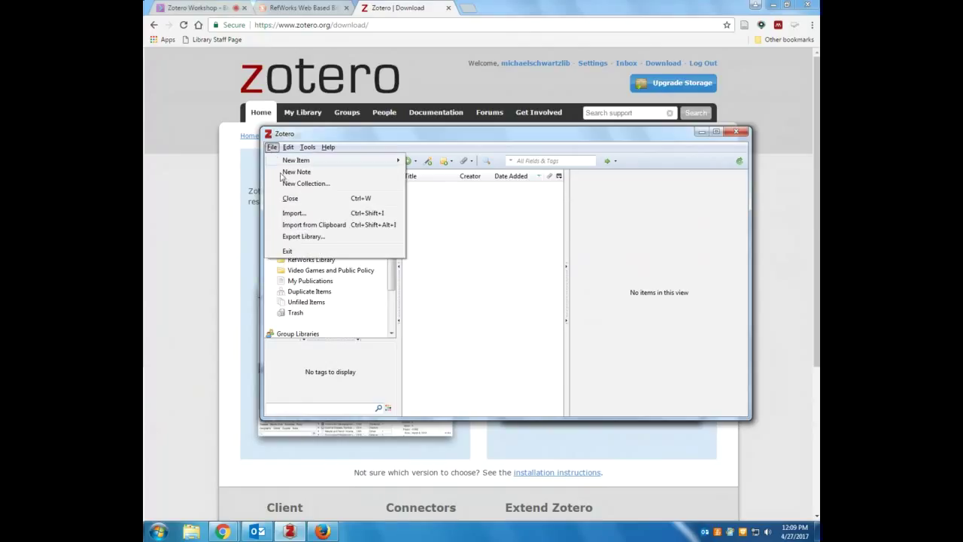
click(294, 211)
click(380, 215)
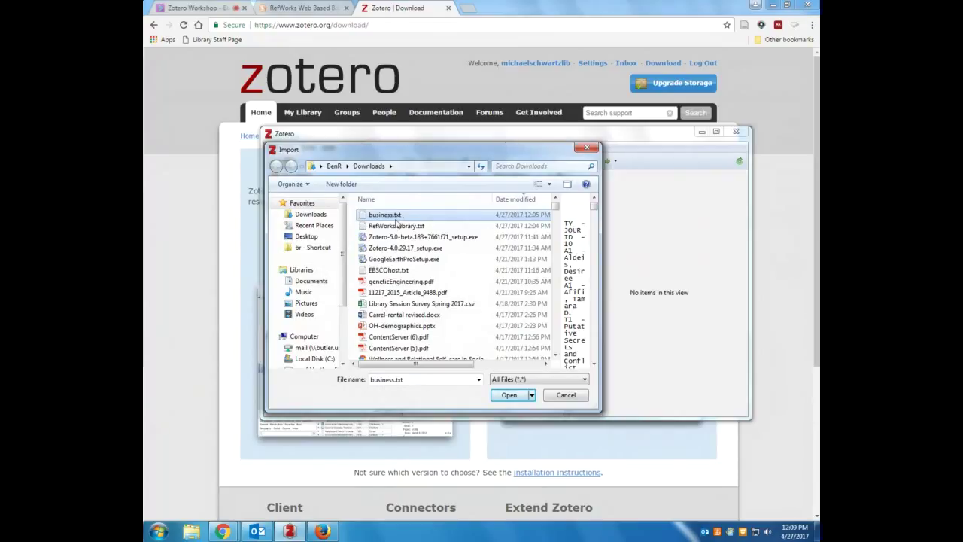
click(508, 397)
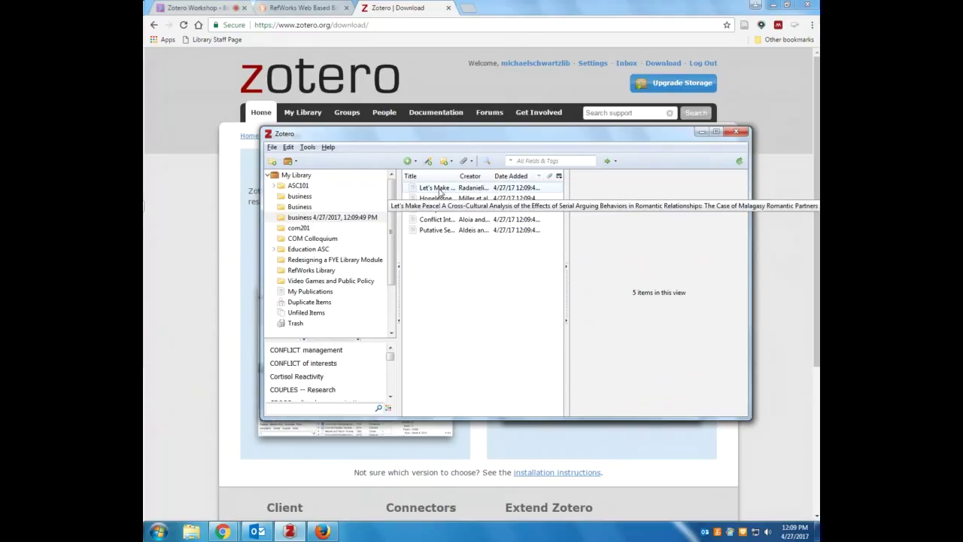
Inspect the imported 'Let's Make Peace!' article's title, then return to the browser
click(440, 189)
drag(741, 219, 741, 213)
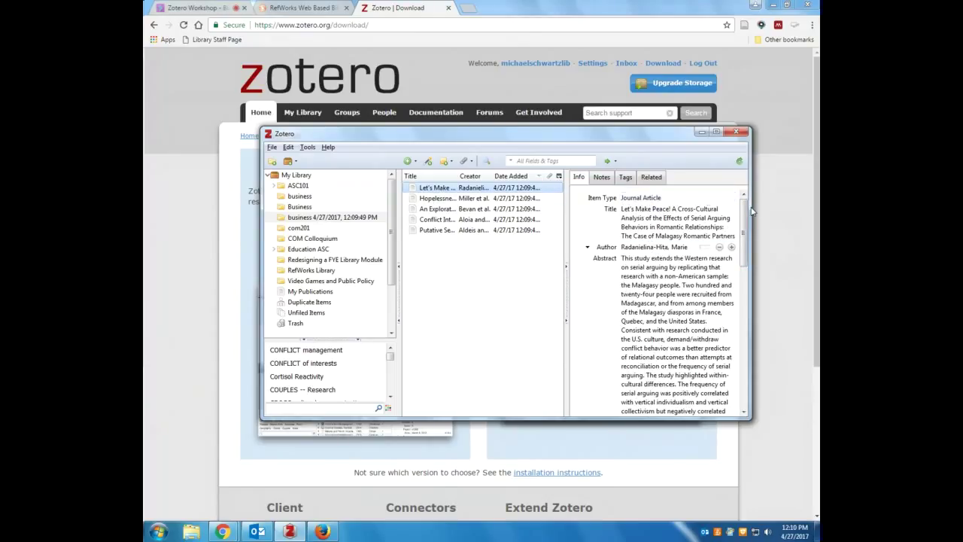
click(663, 208)
drag(745, 239, 755, 200)
click(417, 26)
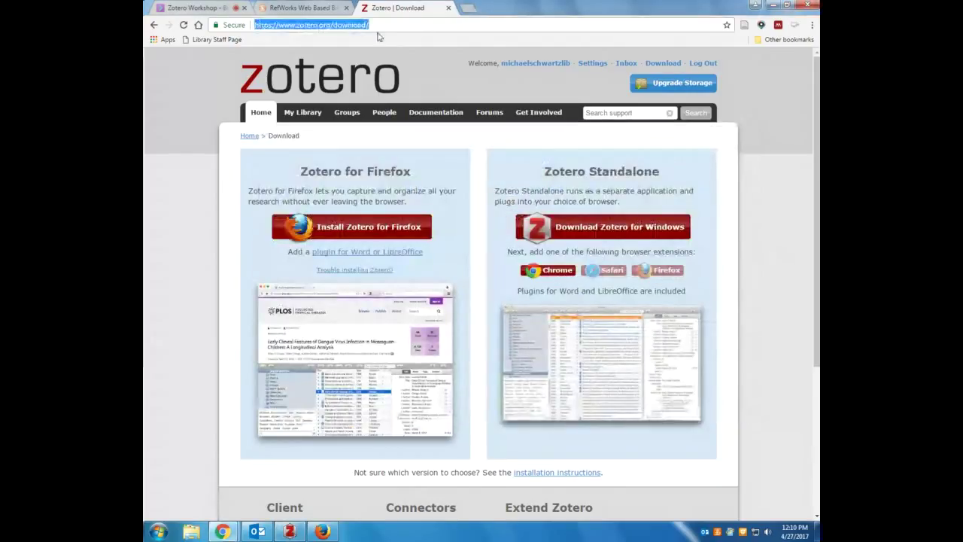
Open Academic Search Complete from the library's Research Databases list and search 'consumer psychology'
click(197, 26)
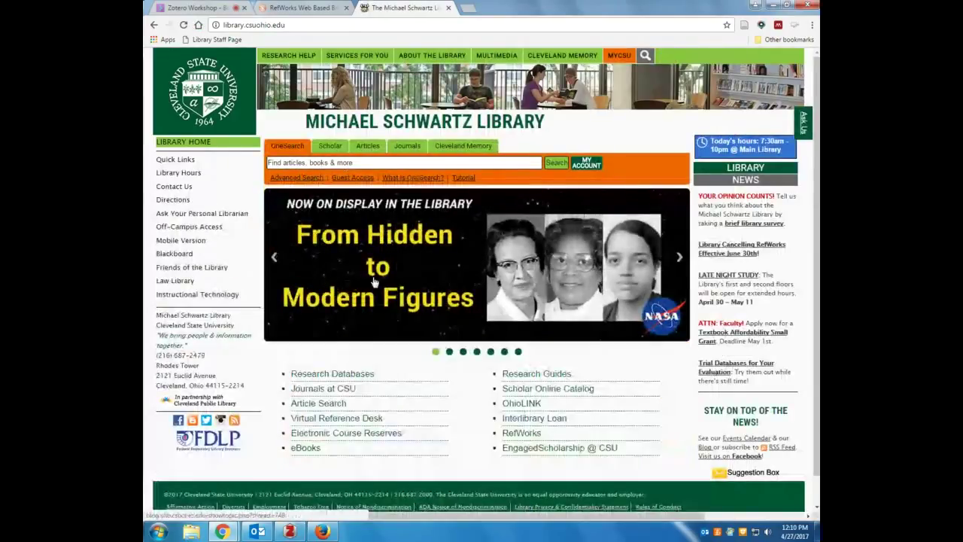
click(324, 376)
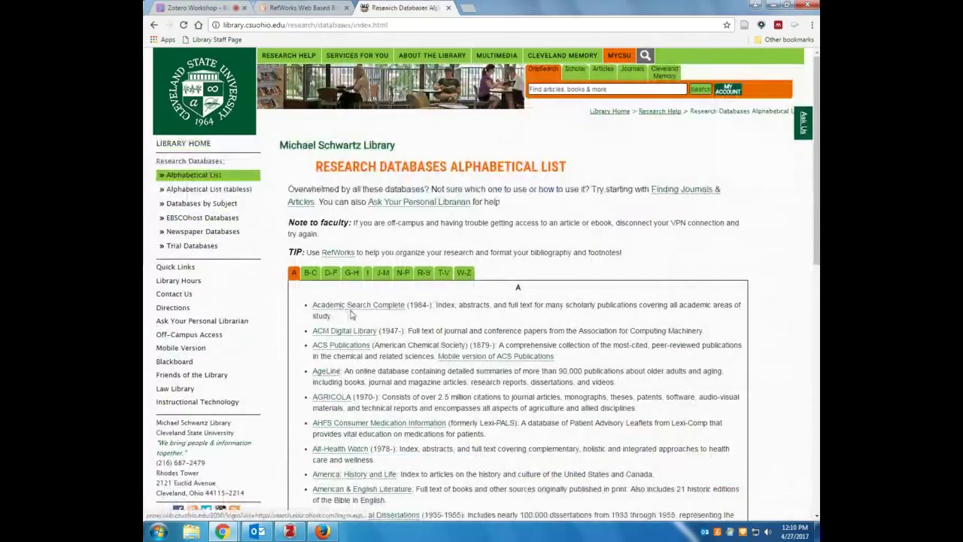
click(347, 306)
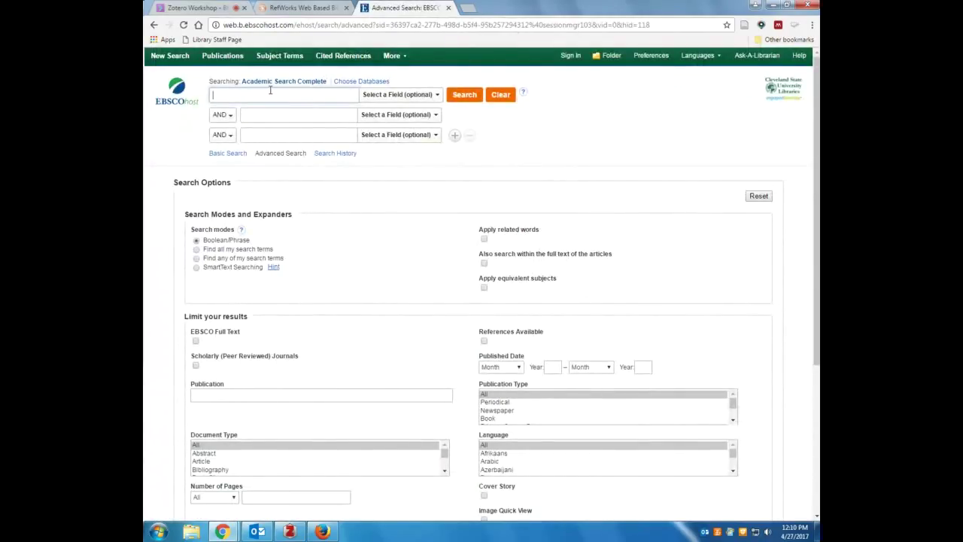
text(on)
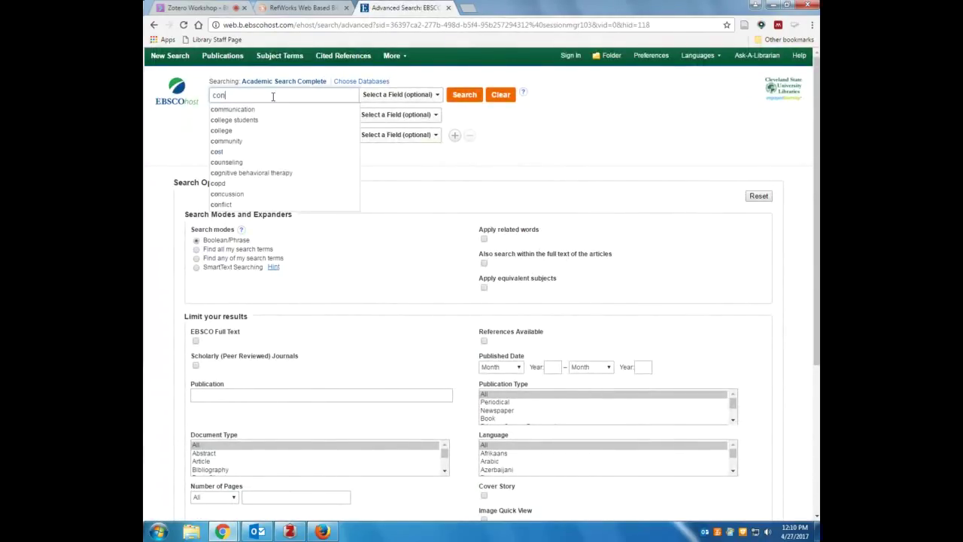
text(sumer psychology)
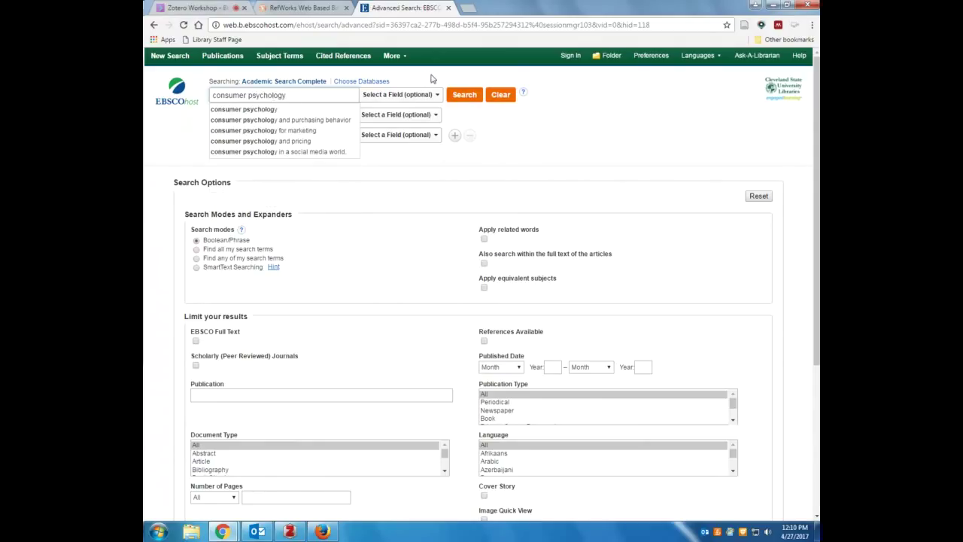
click(462, 98)
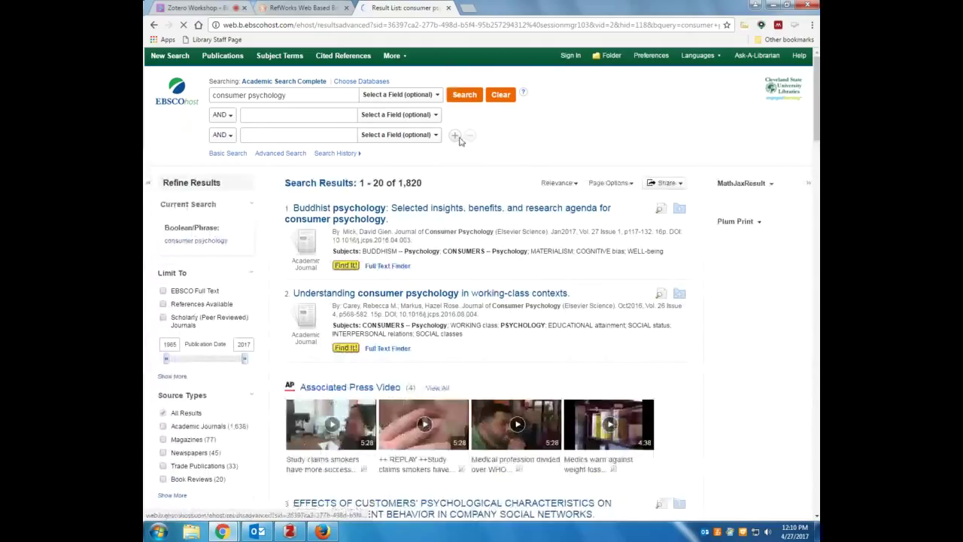
Open result 5, 'Consumers' Comparative Evaluative Judgment of Athlete Endorsers', from the result list
scroll(460, 142, down, 2)
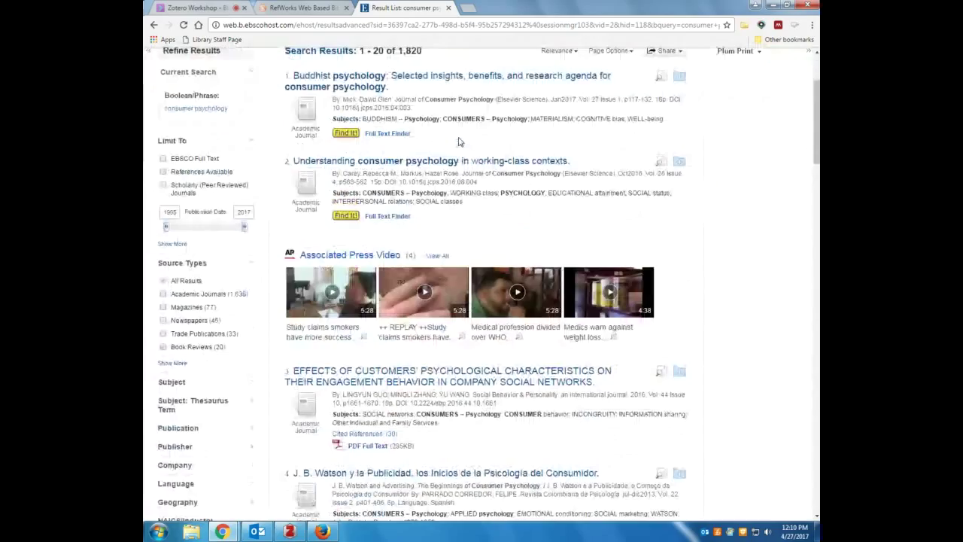
scroll(436, 147, down, 1)
scroll(392, 152, up, 1)
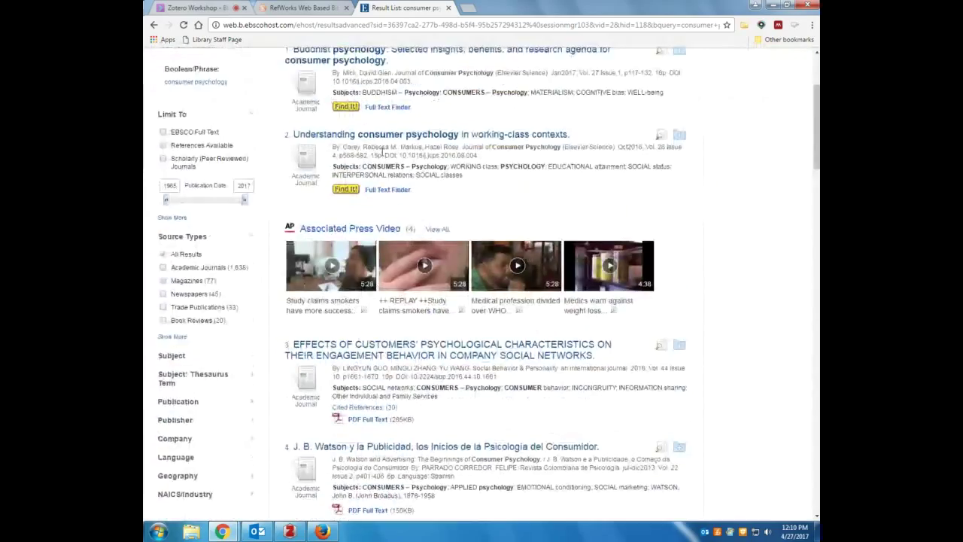
scroll(382, 156, down, 7)
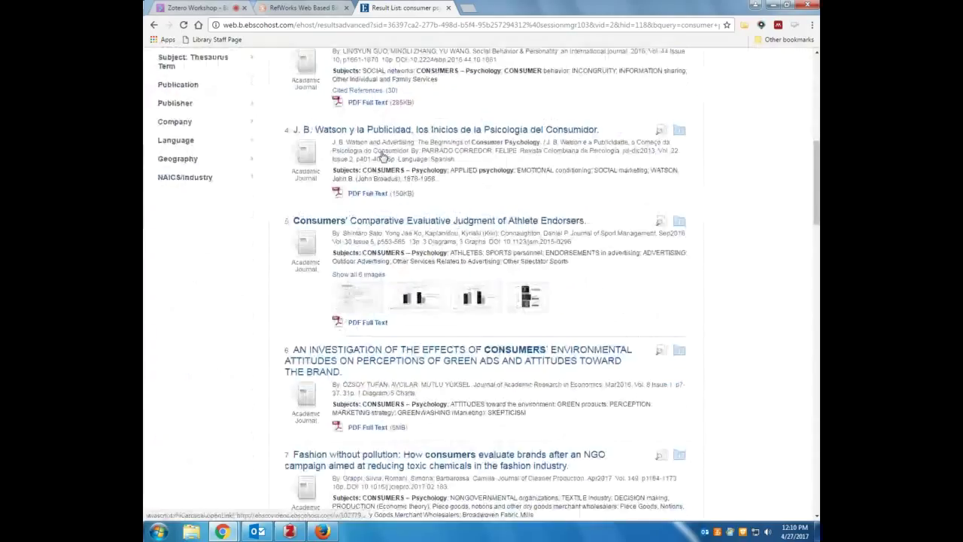
scroll(382, 157, up, 2)
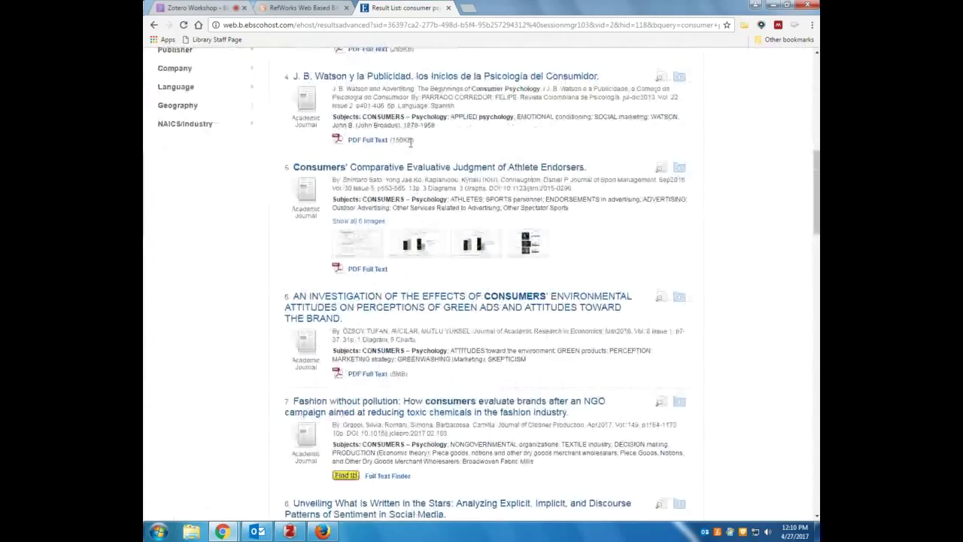
click(495, 171)
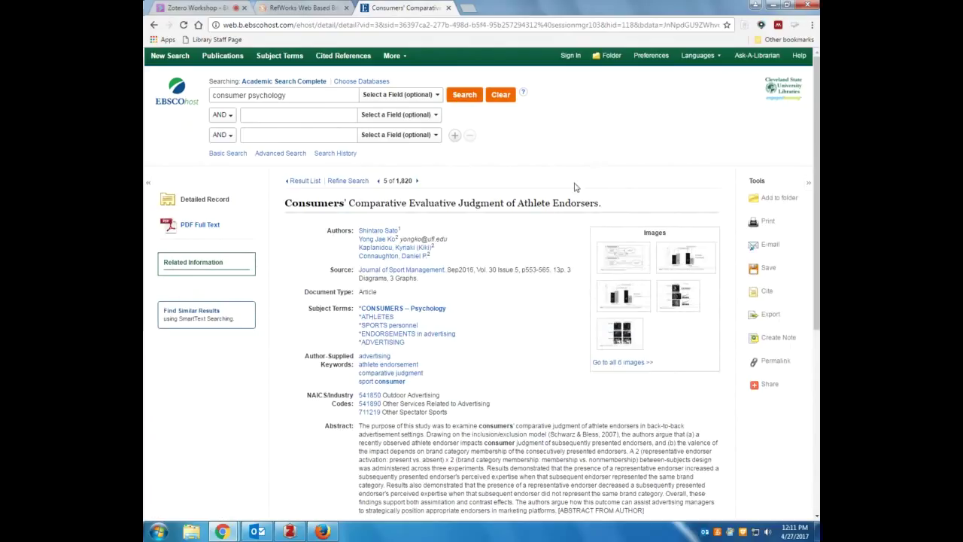
Cancel the article's Export options and go back to the top of the consumer psychology results
click(770, 316)
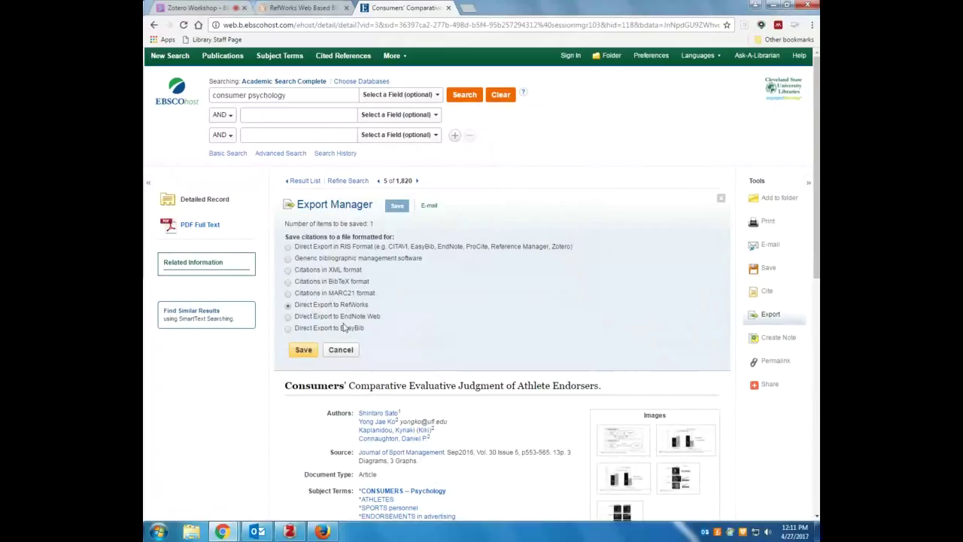
click(340, 350)
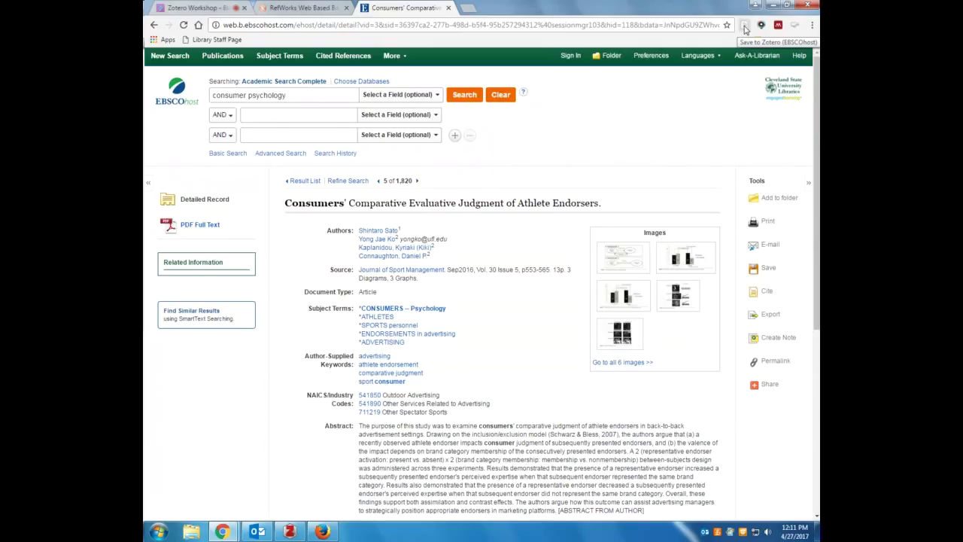
click(154, 25)
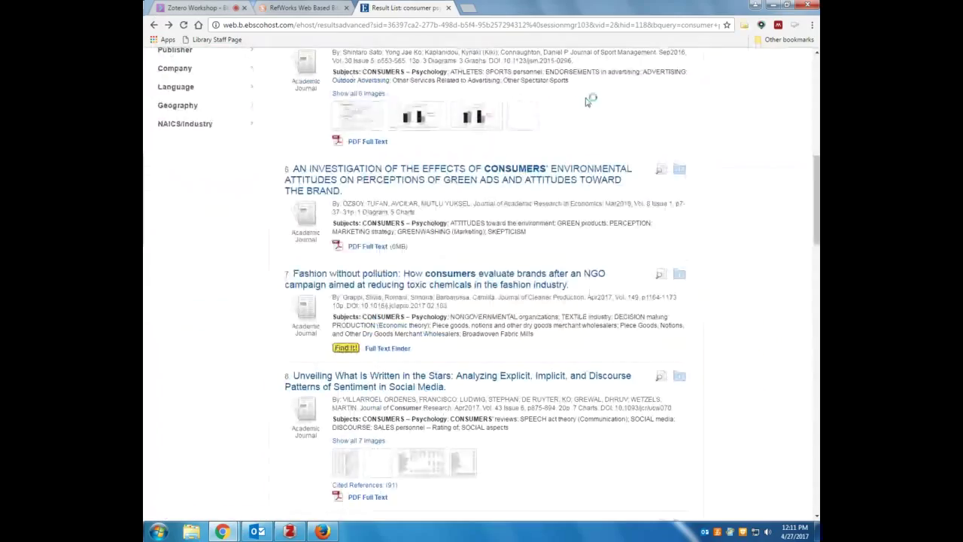
scroll(674, 143, up, 4)
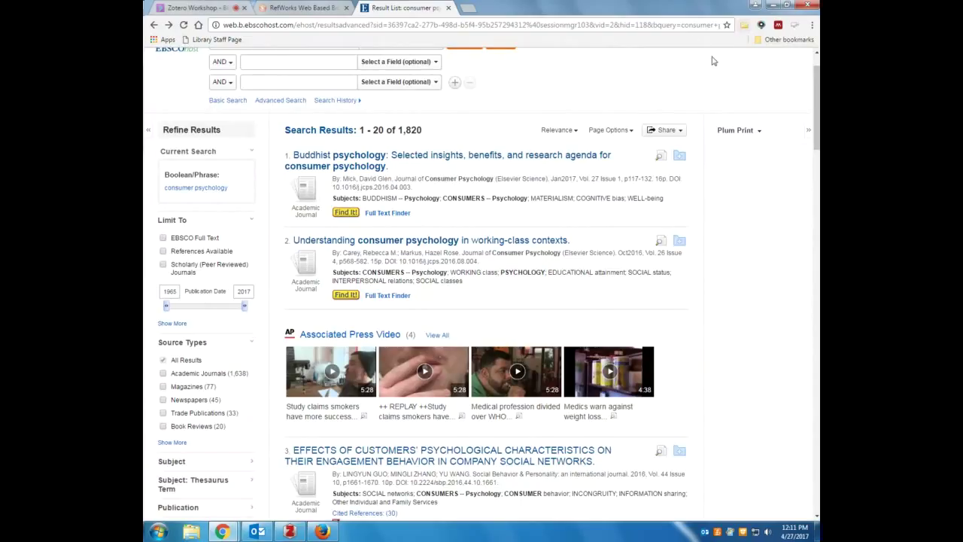
Save the athlete endorsers article record into Zotero's dated business collection
click(170, 26)
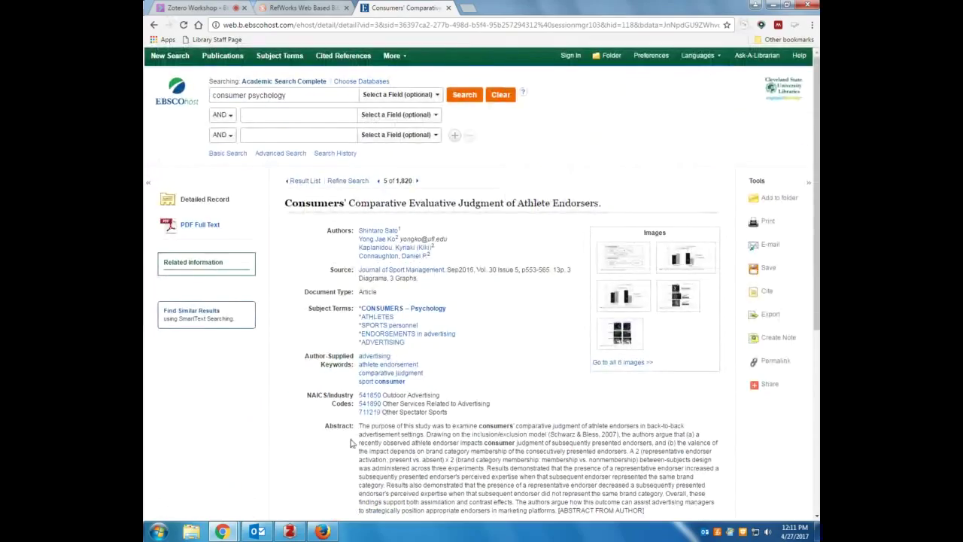
click(290, 532)
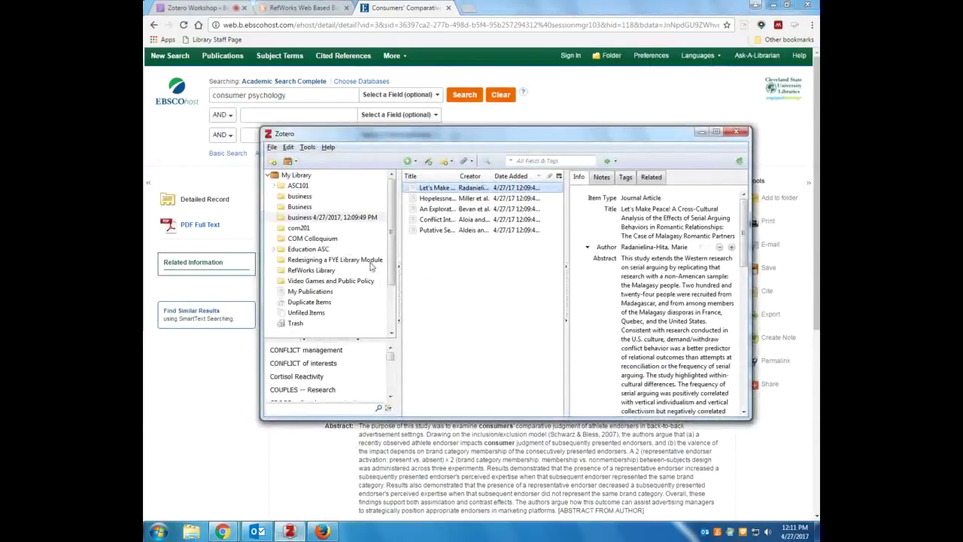
drag(360, 137, 379, 175)
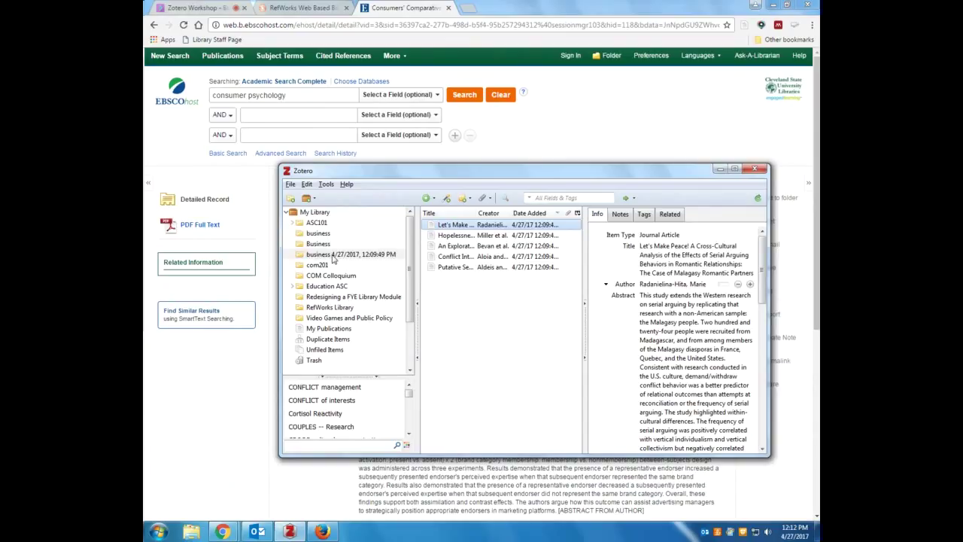
click(346, 255)
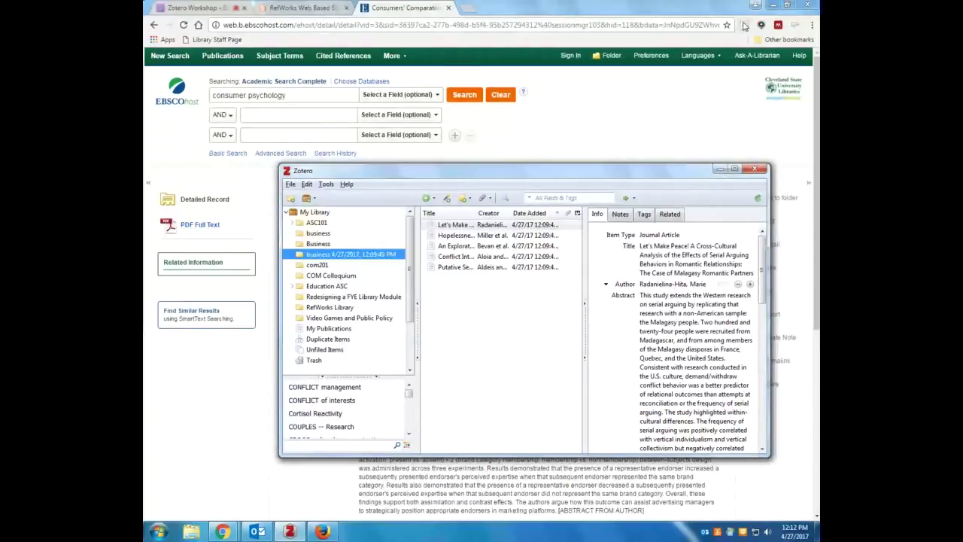
click(744, 28)
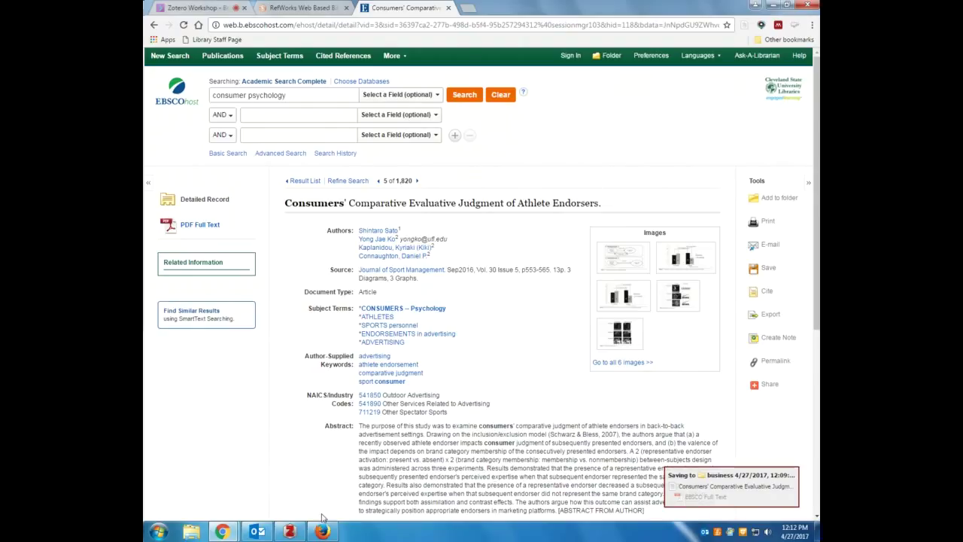
Open the saved Consumers article's online record from Zotero in a new browser tab
click(289, 531)
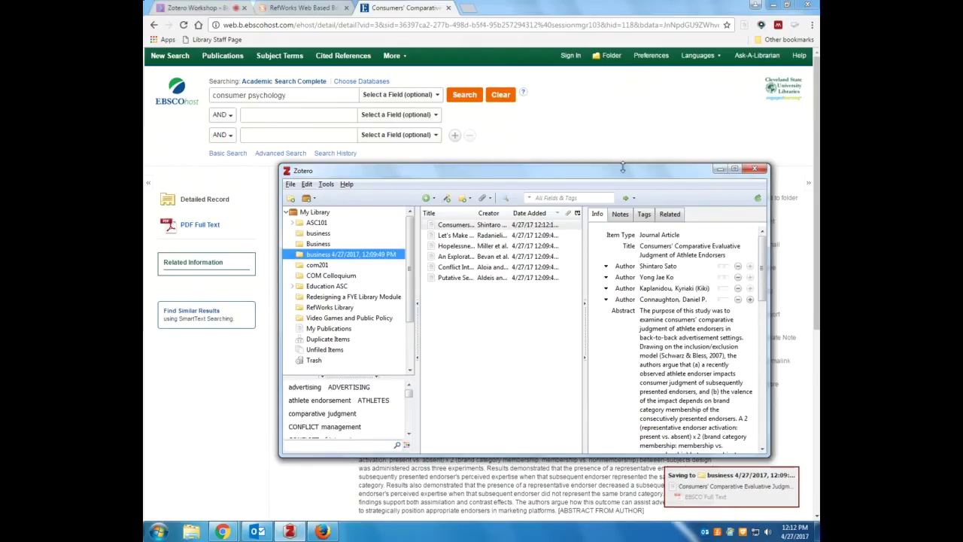
drag(622, 167, 600, 79)
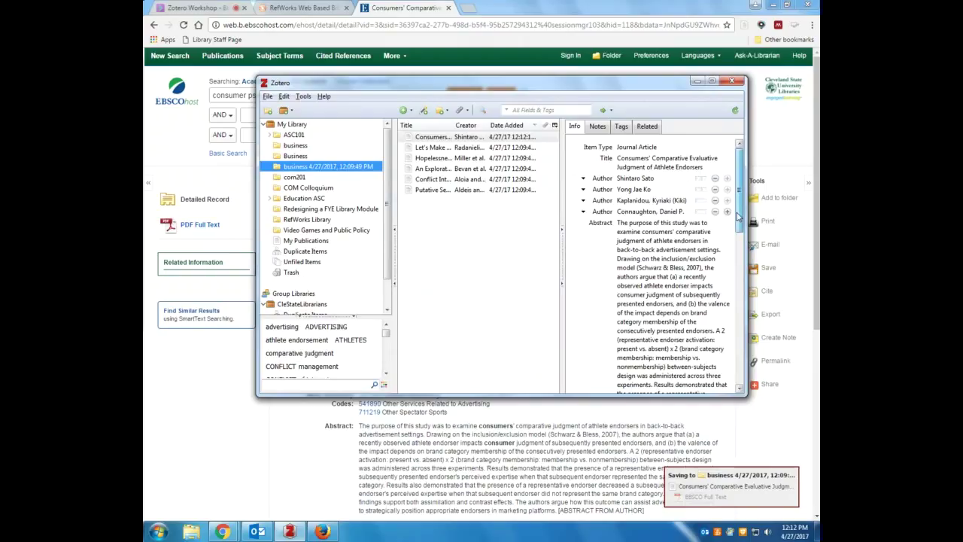
scroll(738, 233, down, 5)
scroll(739, 233, down, 5)
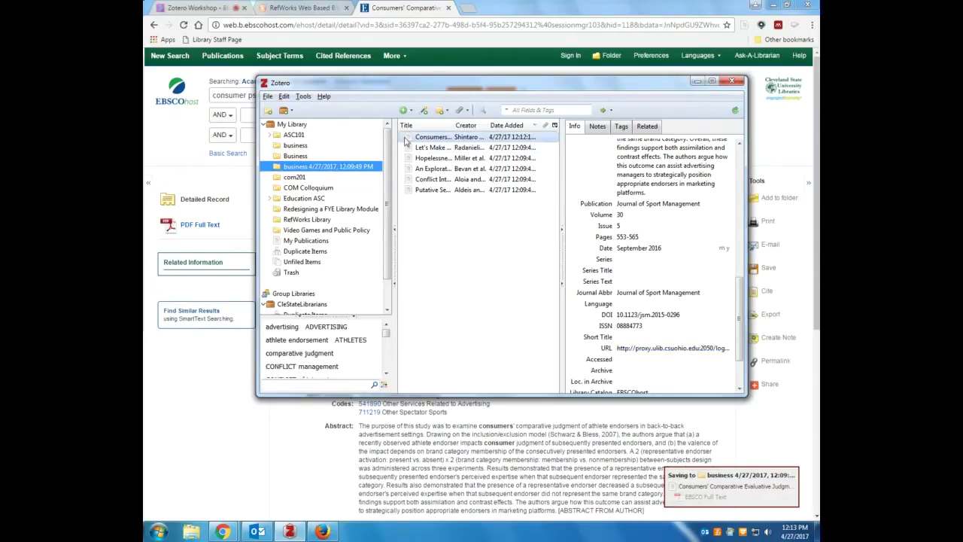
double_click(433, 141)
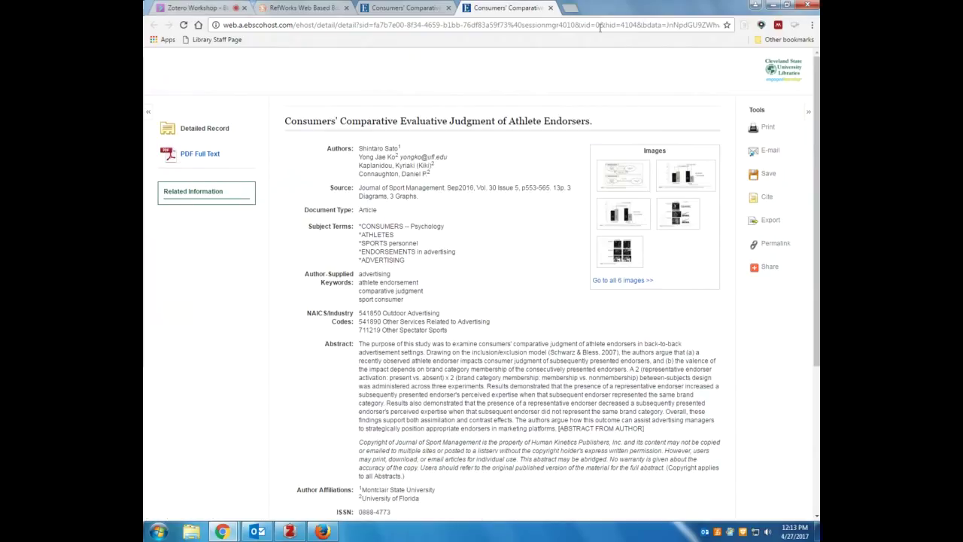
From library.csuohio.edu, run a Scholar catalog Keyword search for 'consumer psychology'
click(550, 8)
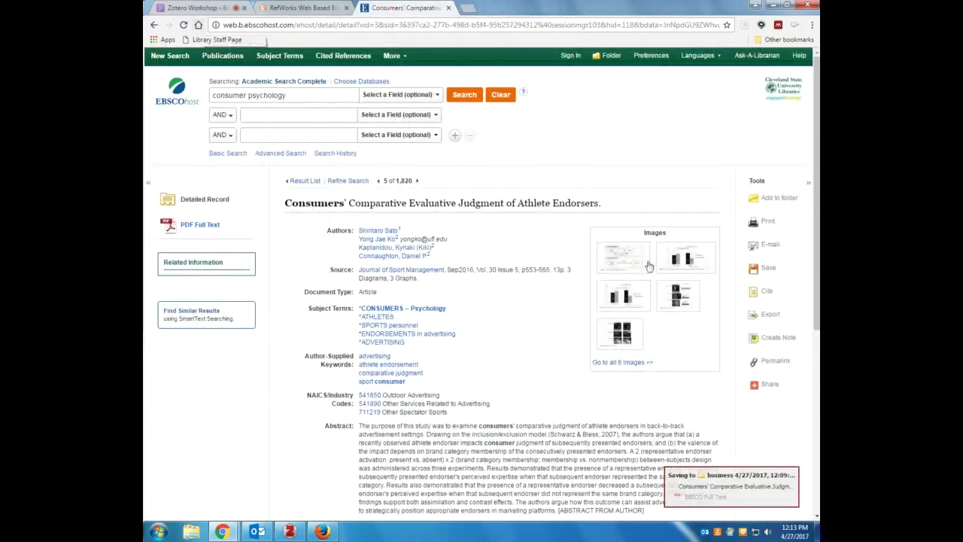
click(215, 39)
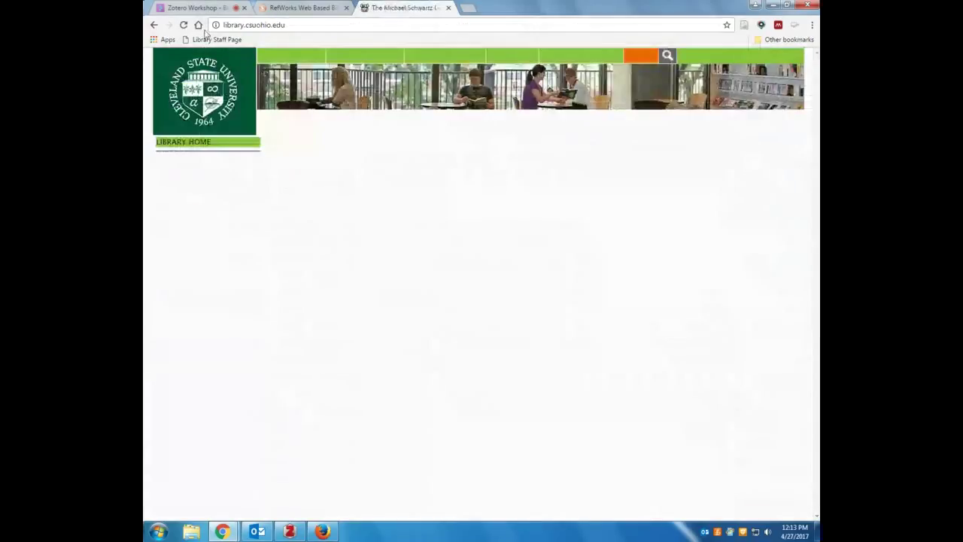
click(326, 148)
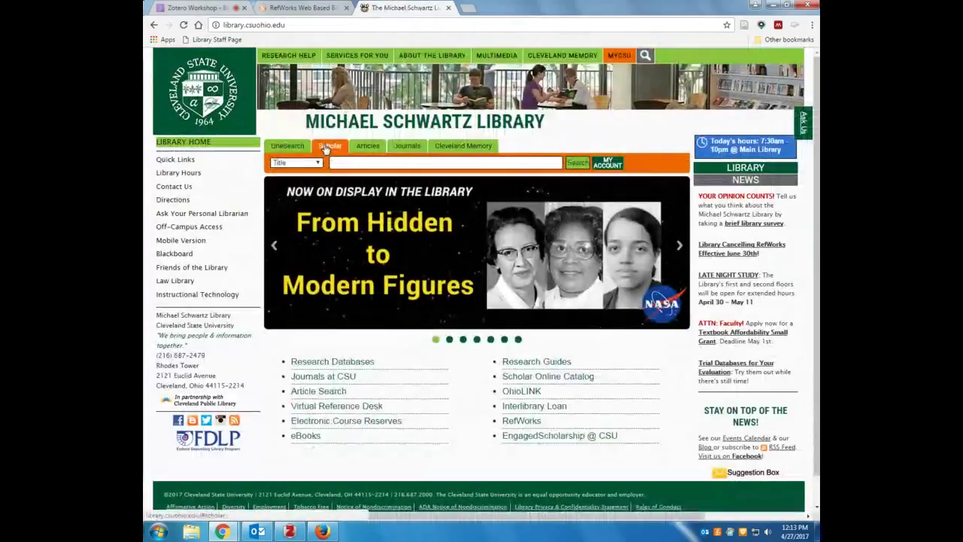
click(295, 163)
click(297, 172)
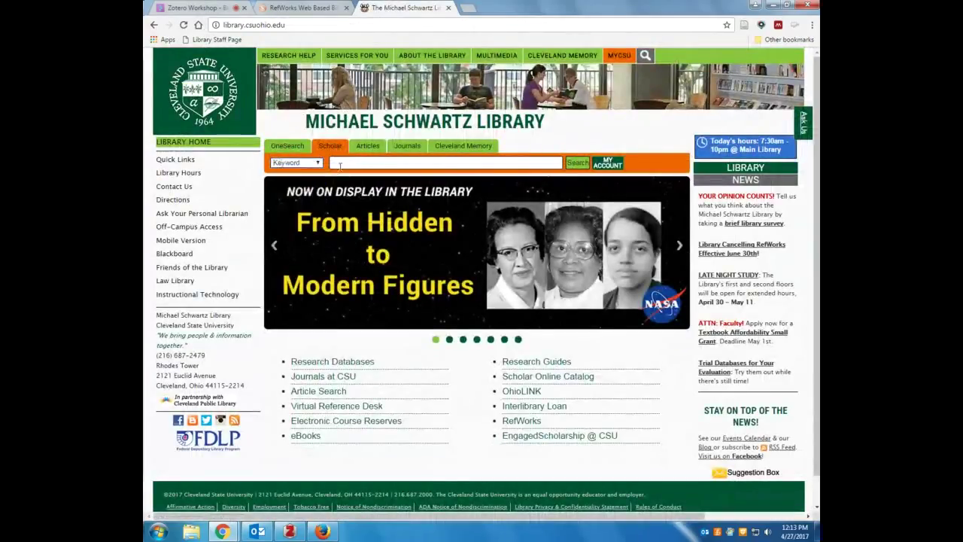
click(340, 164)
text(consumer psycholog)
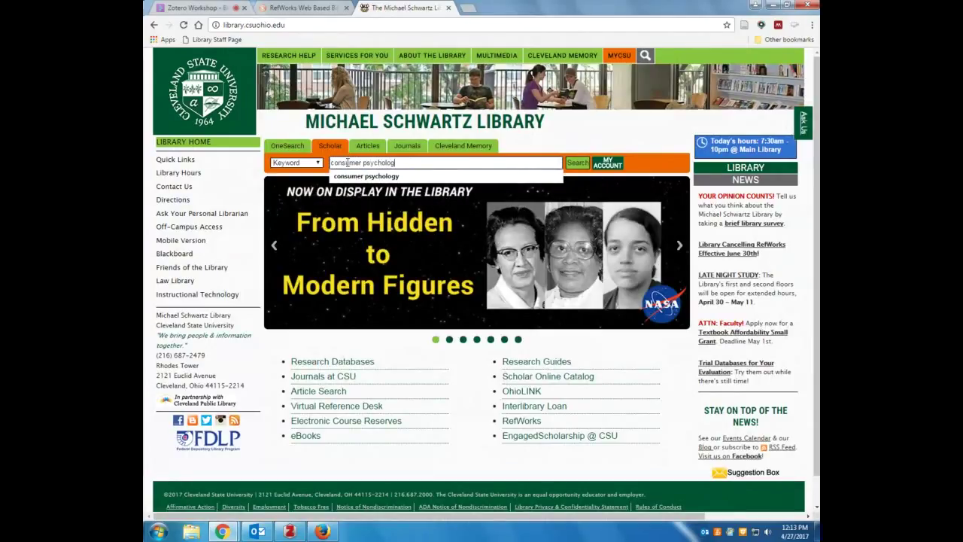
text(y)
key(Return)
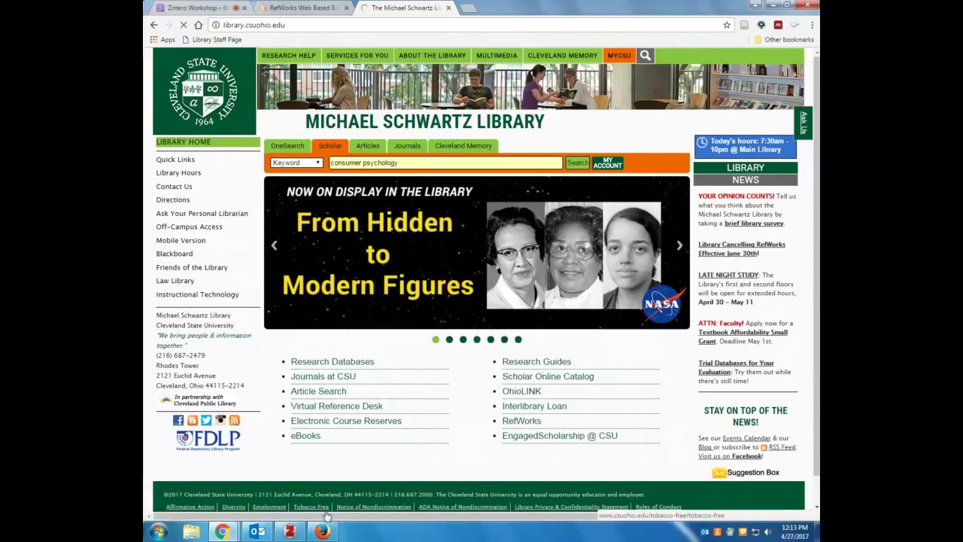
click(233, 7)
Open Zotero's item selector for the 284 catalog results and close it without saving anything
click(400, 8)
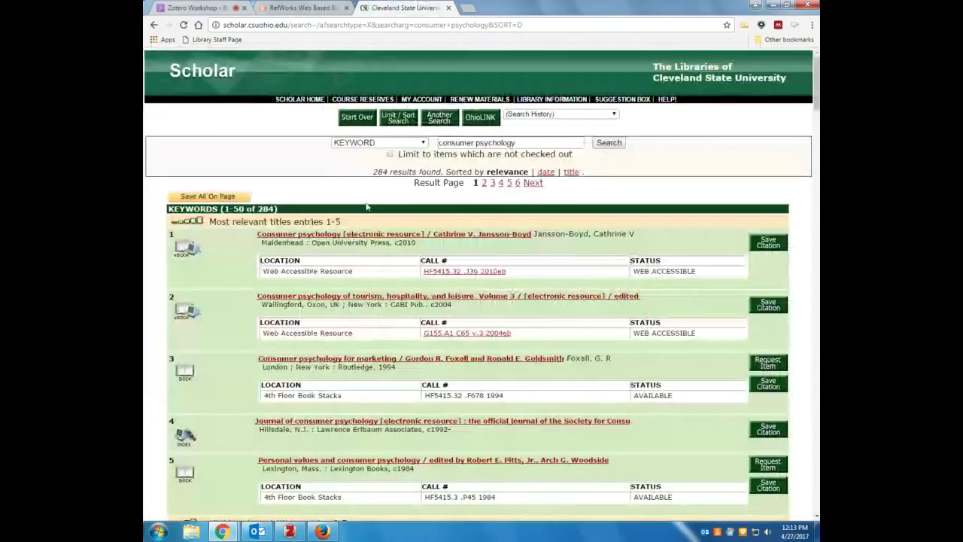
scroll(381, 214, down, 1)
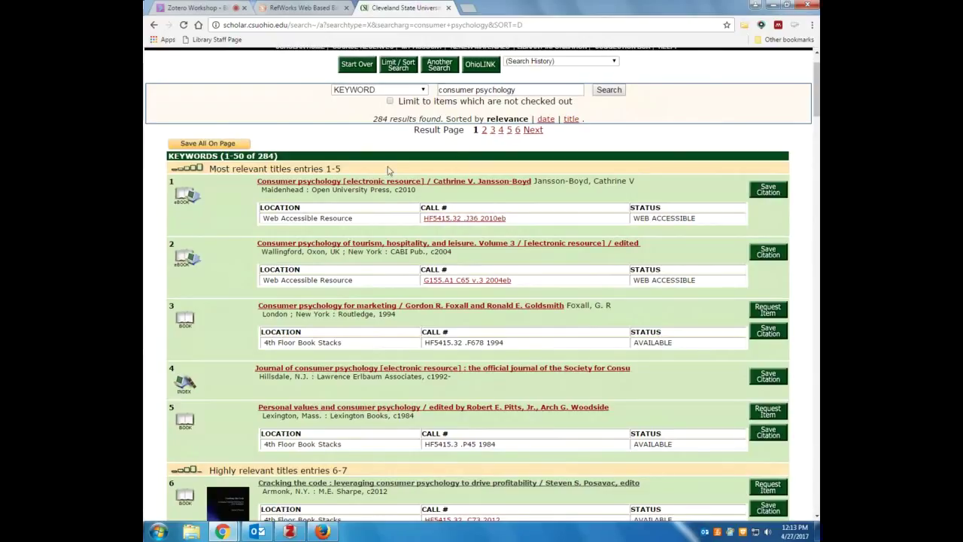
click(744, 27)
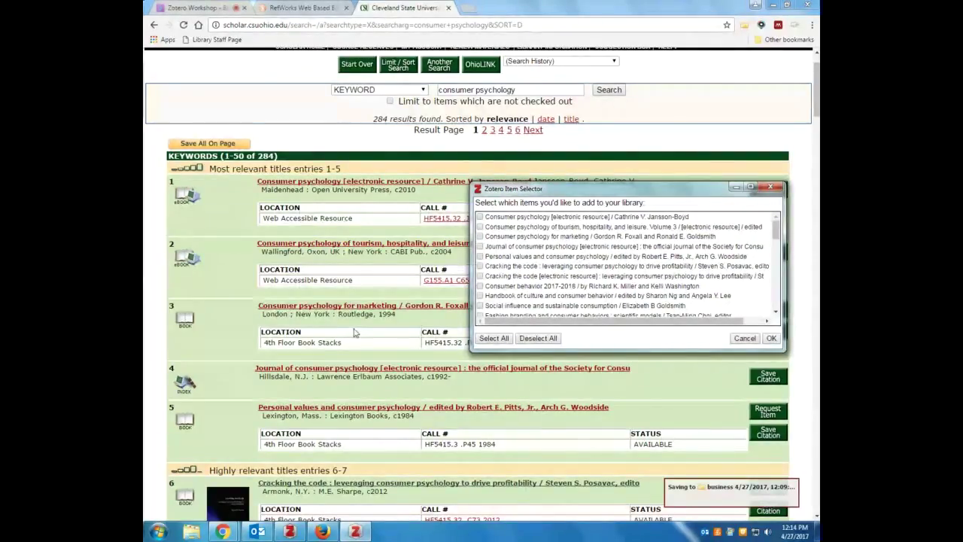
mouse_move(776, 225)
mouse_down()
mouse_move(773, 303)
mouse_move(776, 222)
mouse_up()
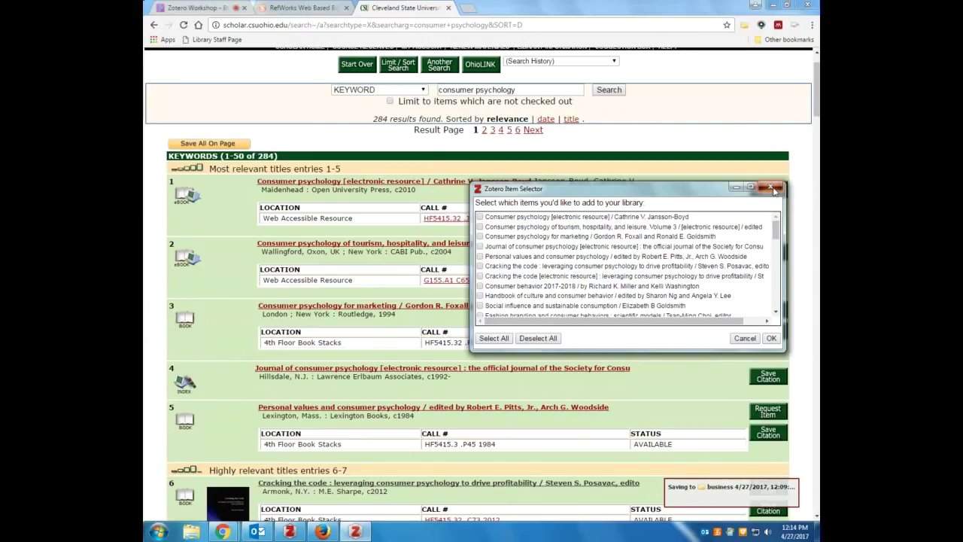
click(775, 190)
scroll(348, 284, down, 2)
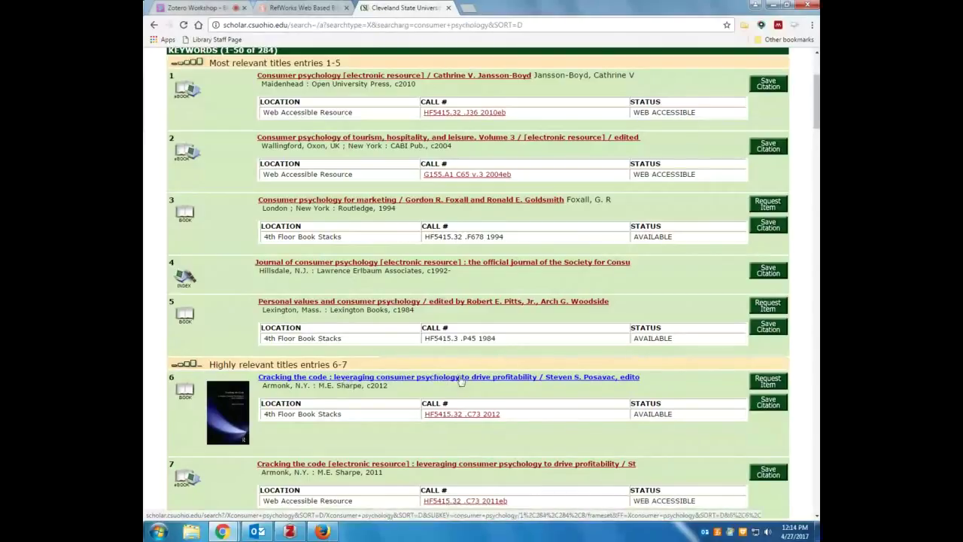
Save result 6, 'Cracking the code', as both a Library Catalog item and a Web Page
click(326, 382)
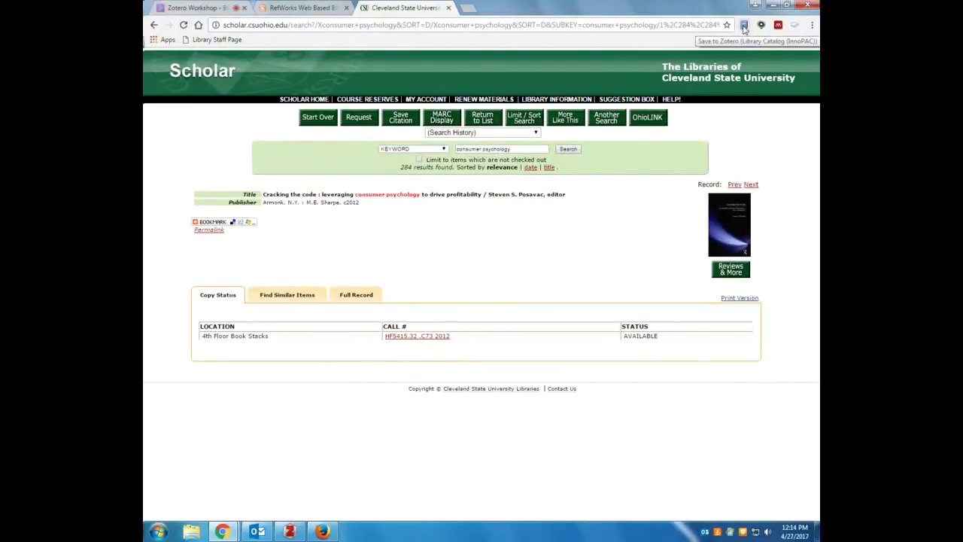
right_click(744, 26)
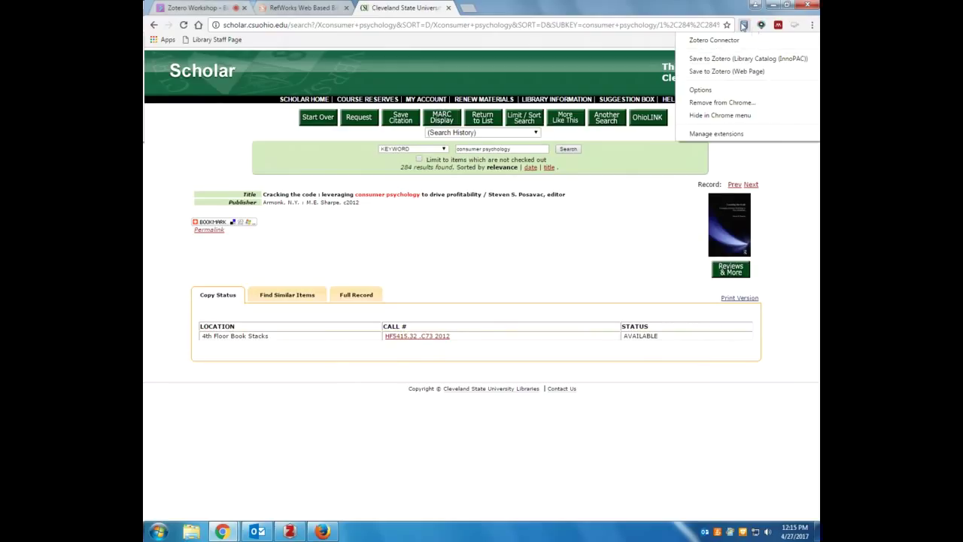
click(749, 58)
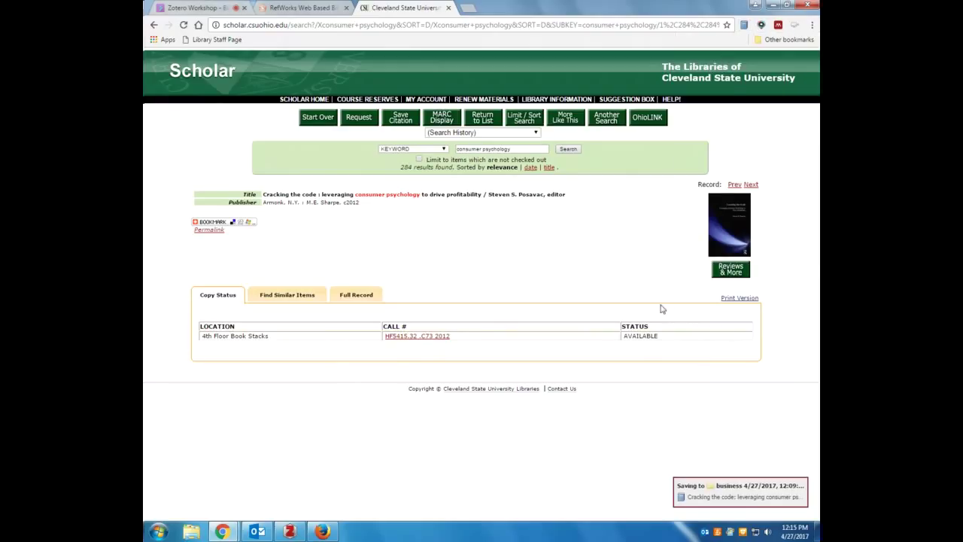
right_click(744, 25)
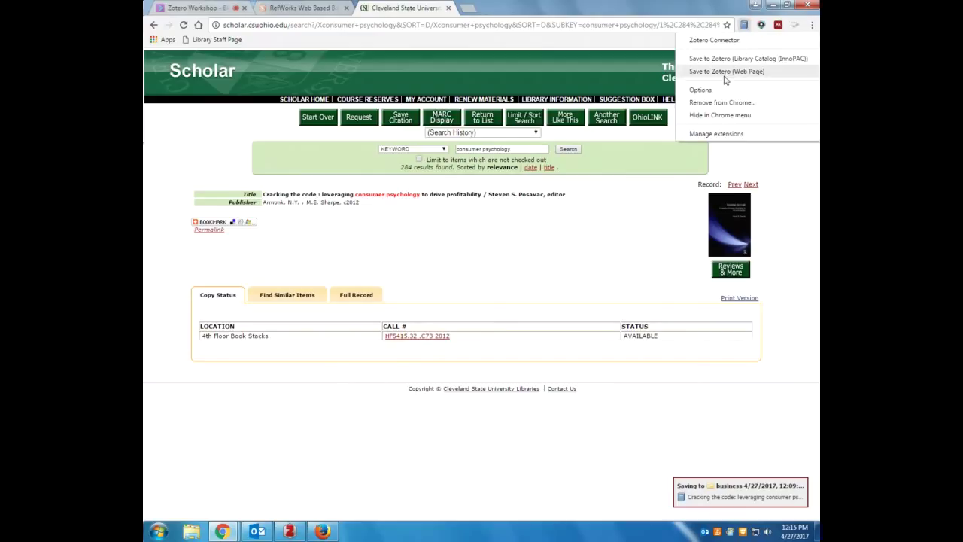
click(725, 72)
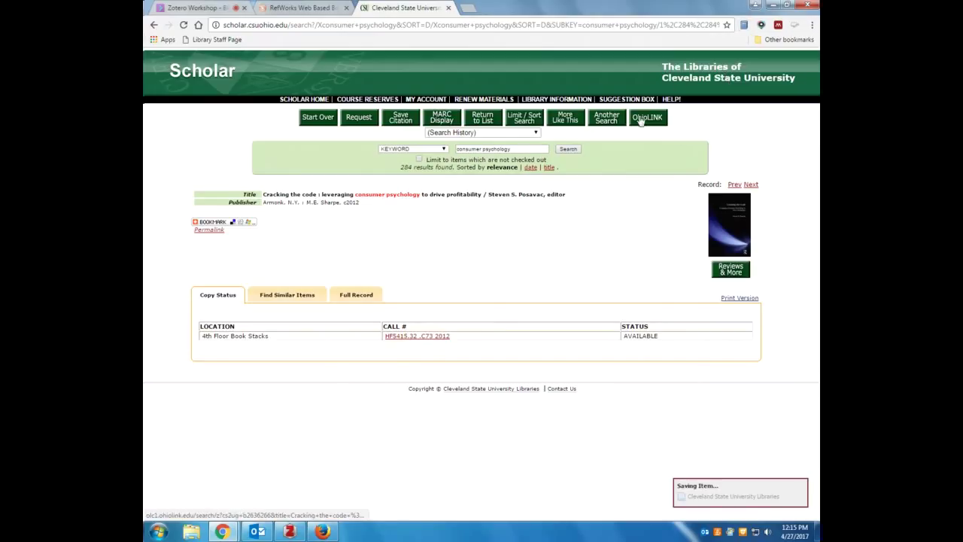
click(289, 530)
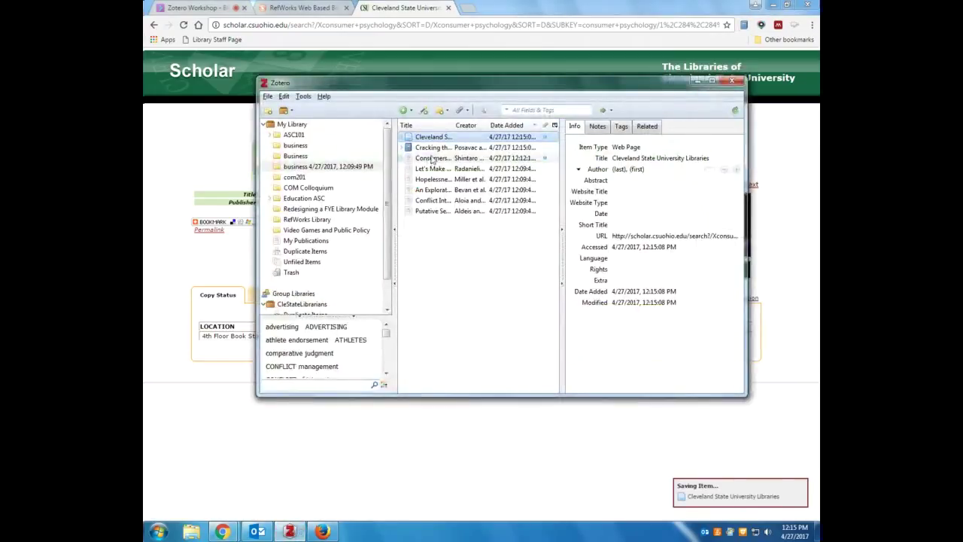
Review the Cracking the code book, the Cleveland State web page item and the Consumers article's attachments
click(427, 148)
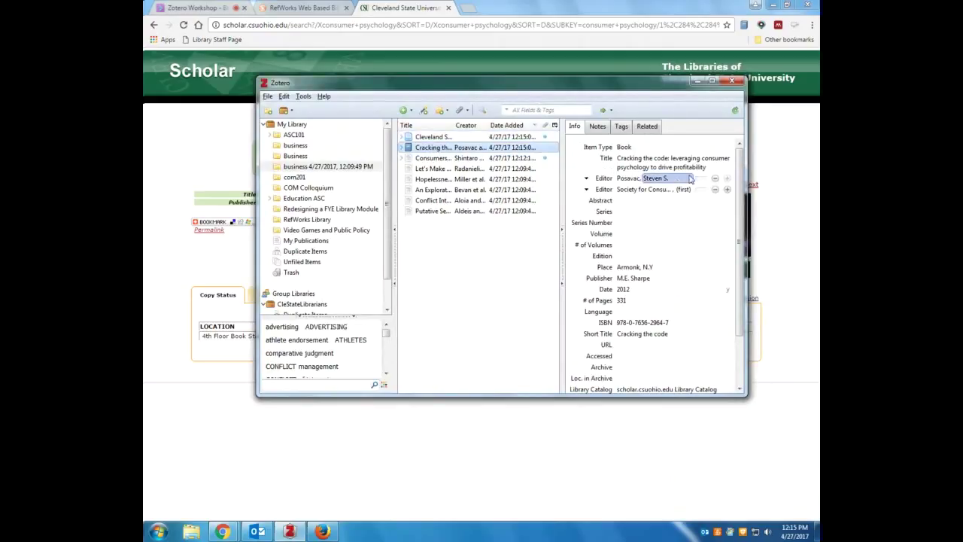
drag(739, 180, 739, 235)
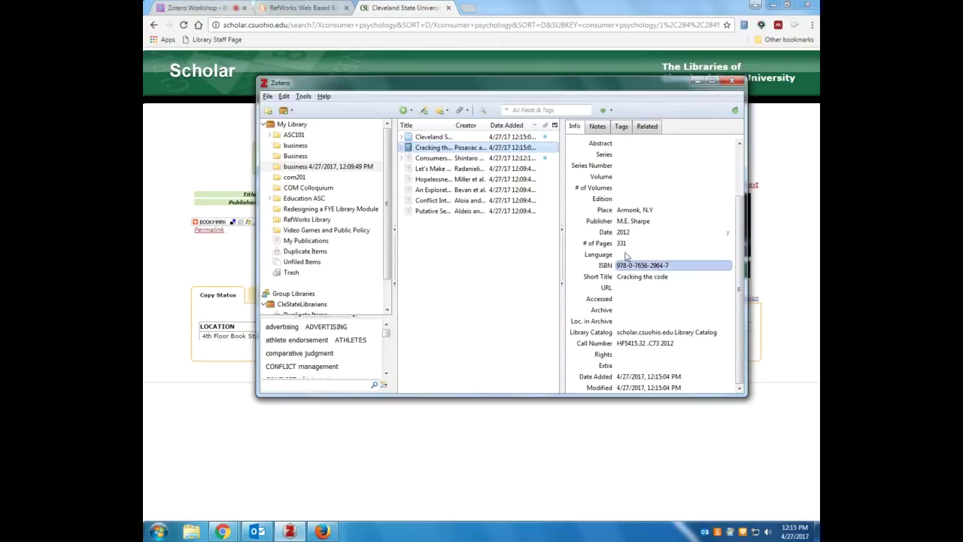
click(430, 138)
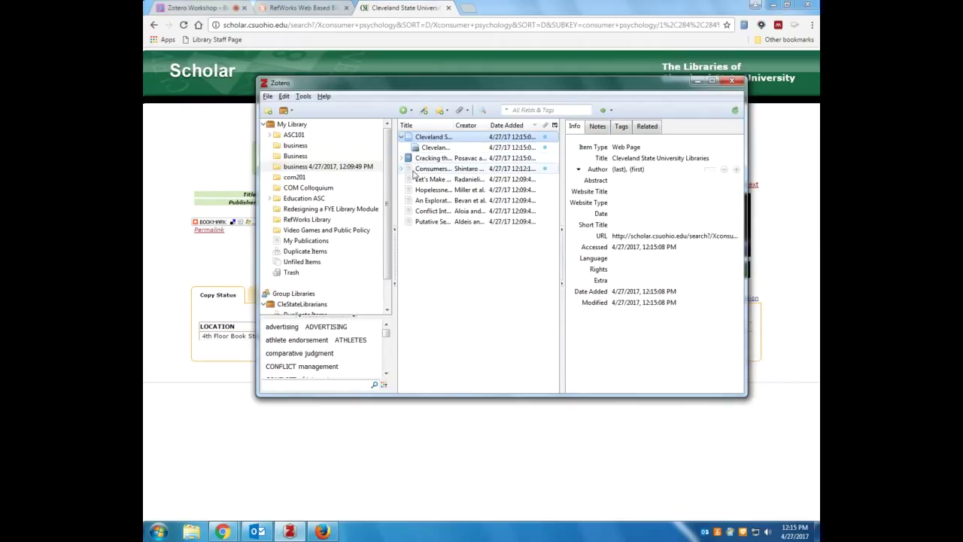
click(401, 169)
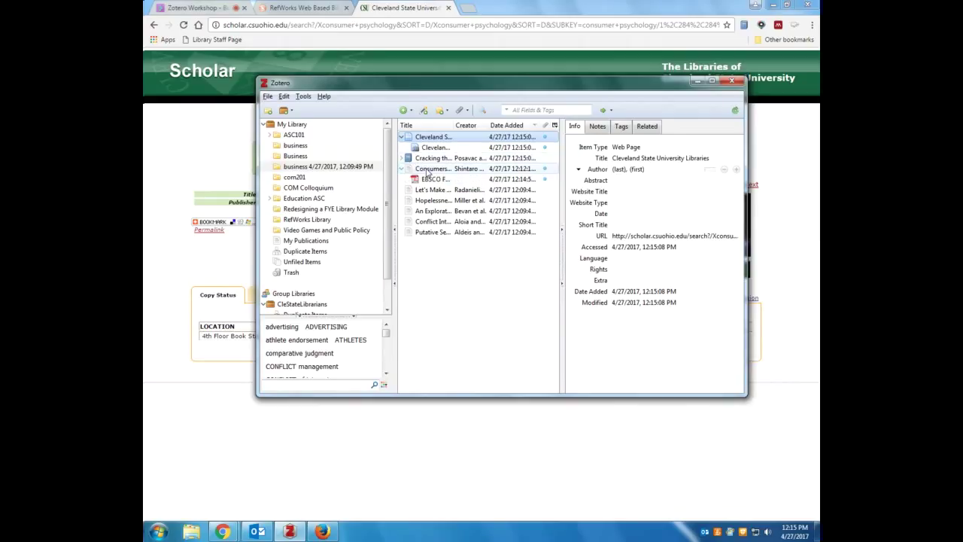
click(428, 170)
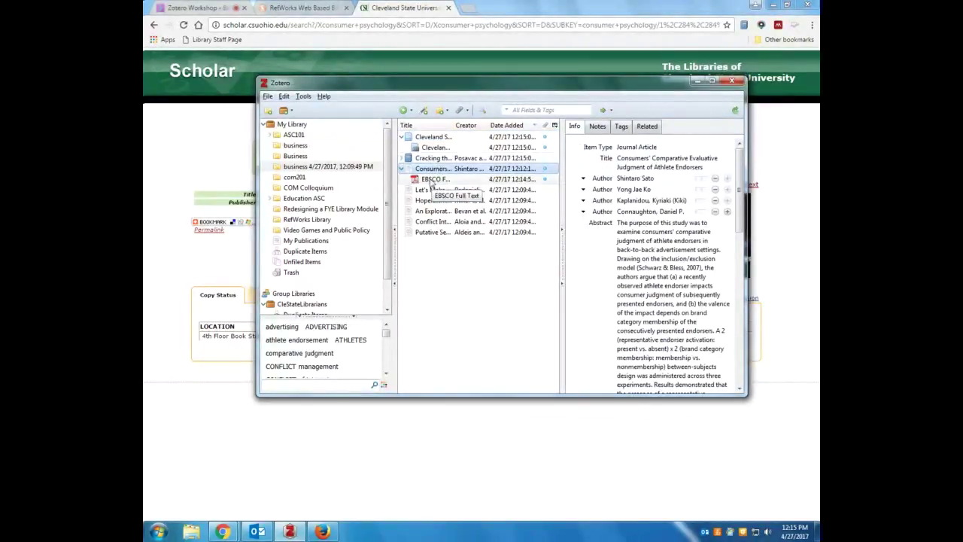
click(433, 180)
click(427, 169)
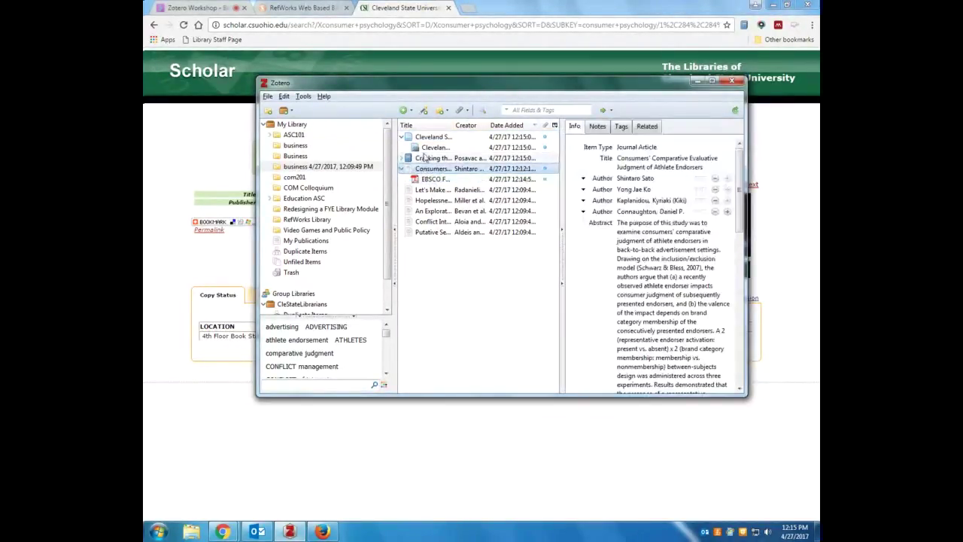
click(425, 138)
click(426, 148)
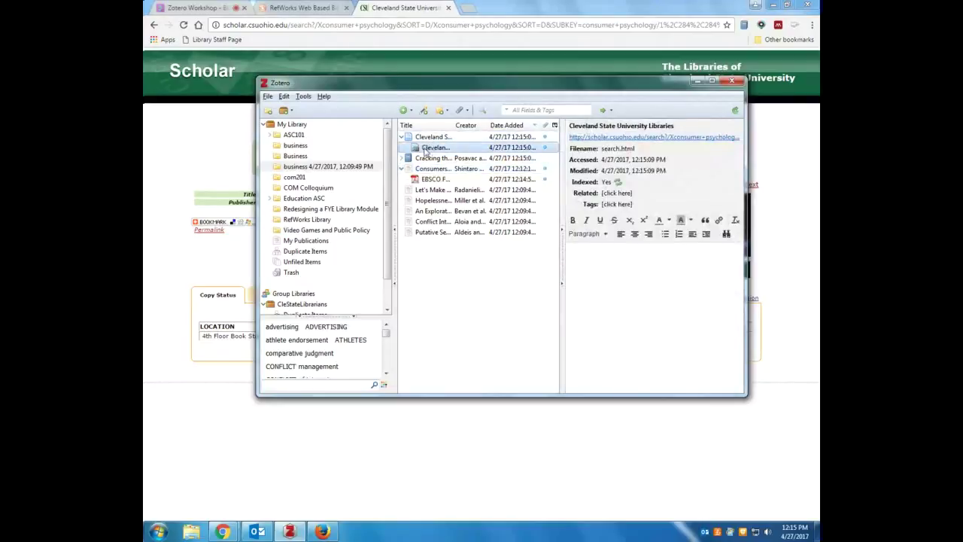
Move the web page snapshot under the Cracking the code book and check the book's URL
click(404, 158)
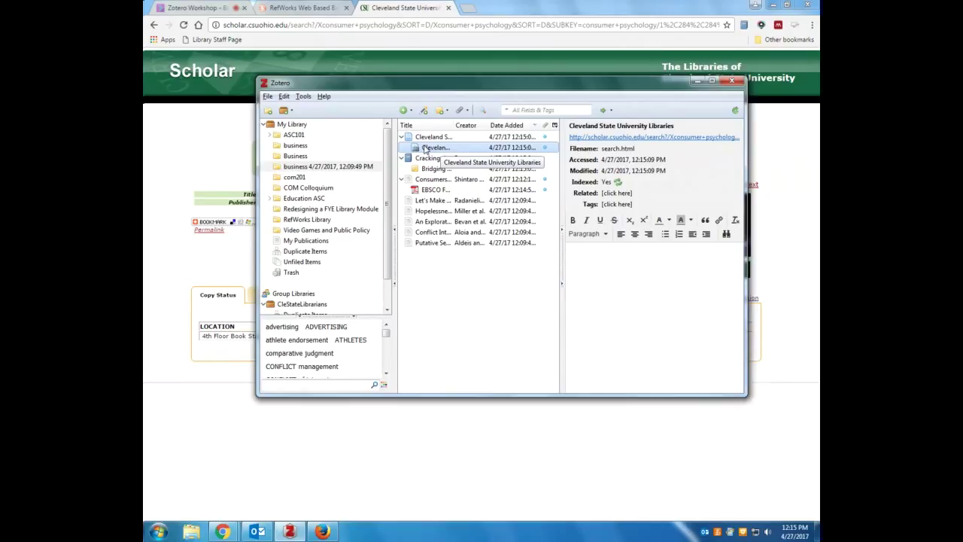
drag(424, 149, 426, 160)
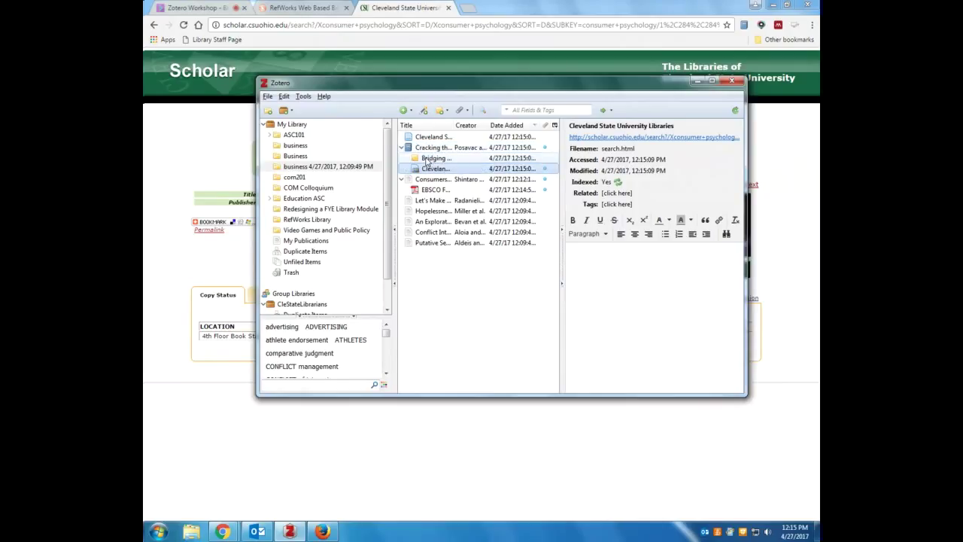
click(422, 148)
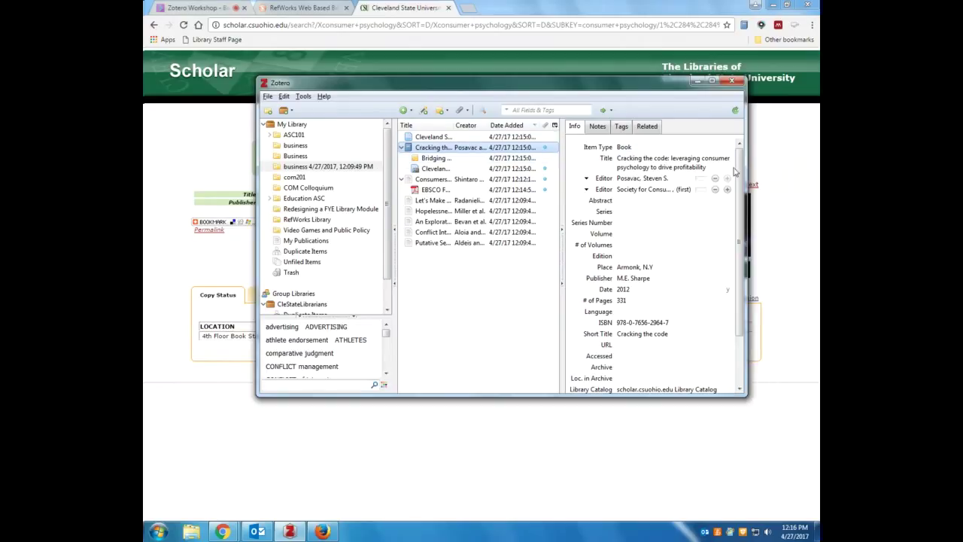
scroll(619, 288, down, 2)
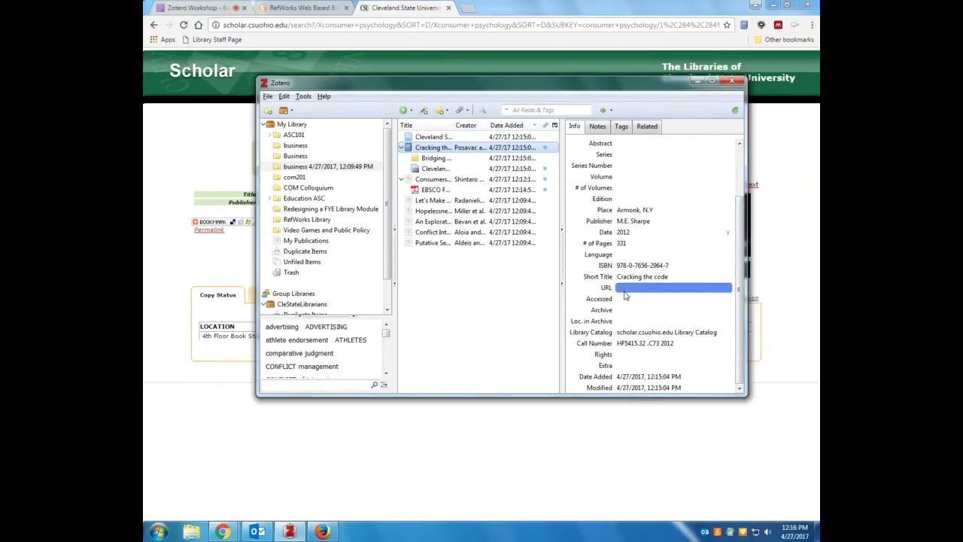
click(625, 289)
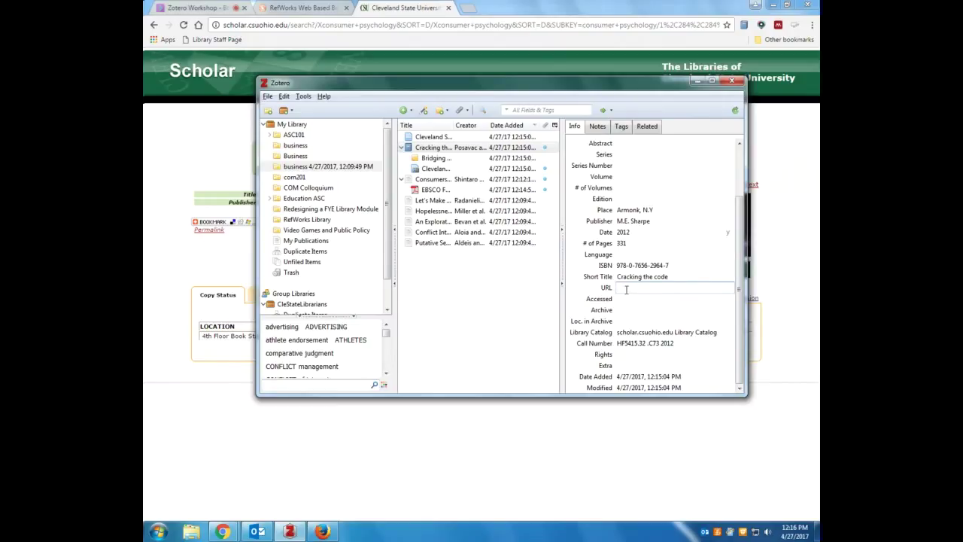
scroll(745, 218, up, 2)
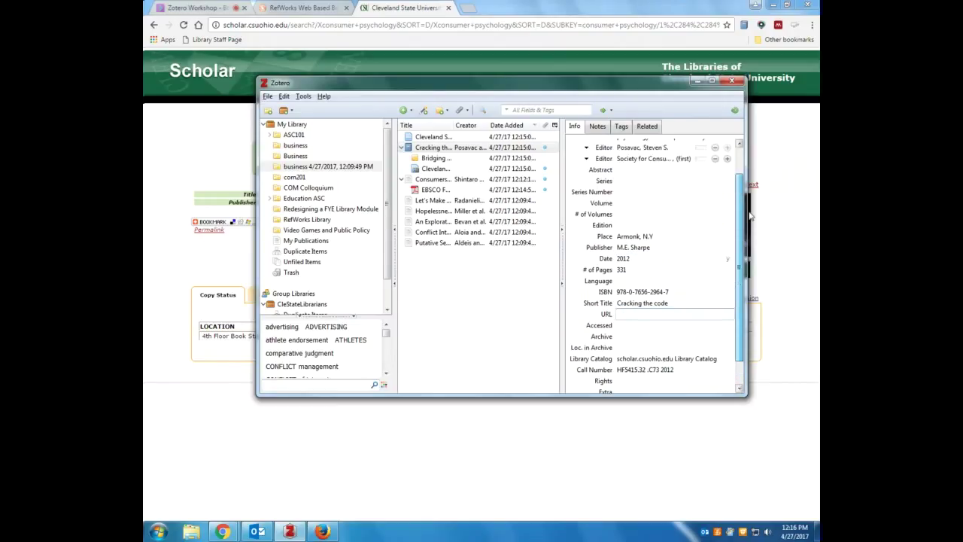
scroll(750, 216, up, 2)
Inspect the book's title and both editor entries, then move the Zotero window aside
click(629, 179)
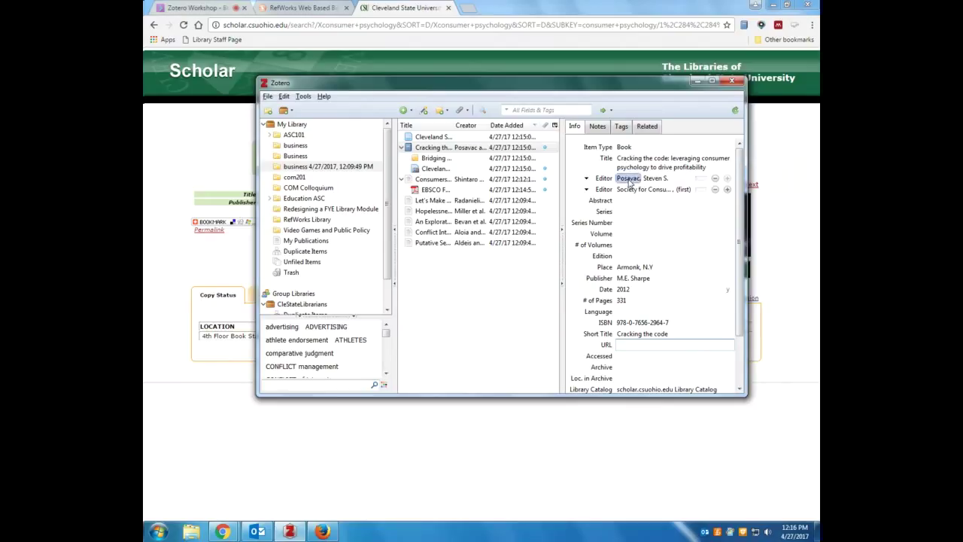
click(681, 167)
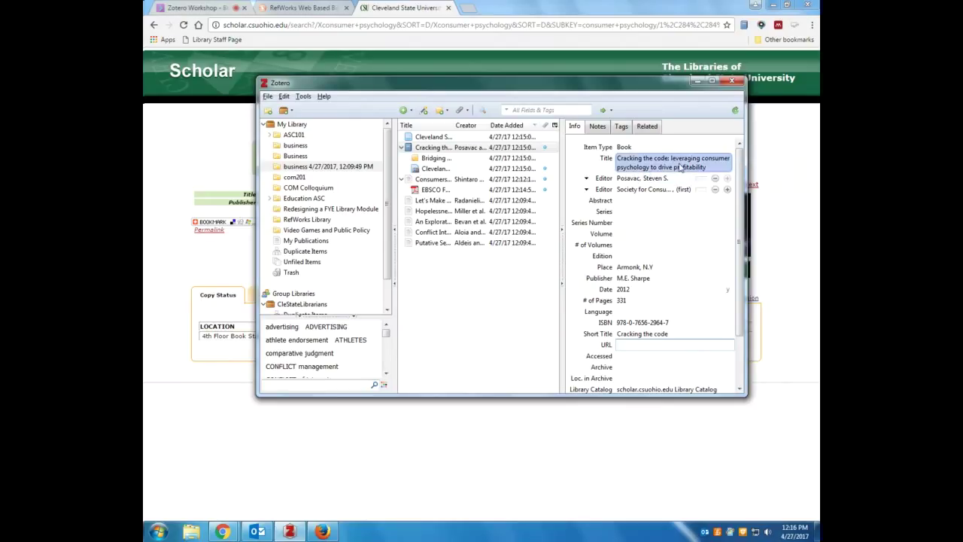
click(638, 190)
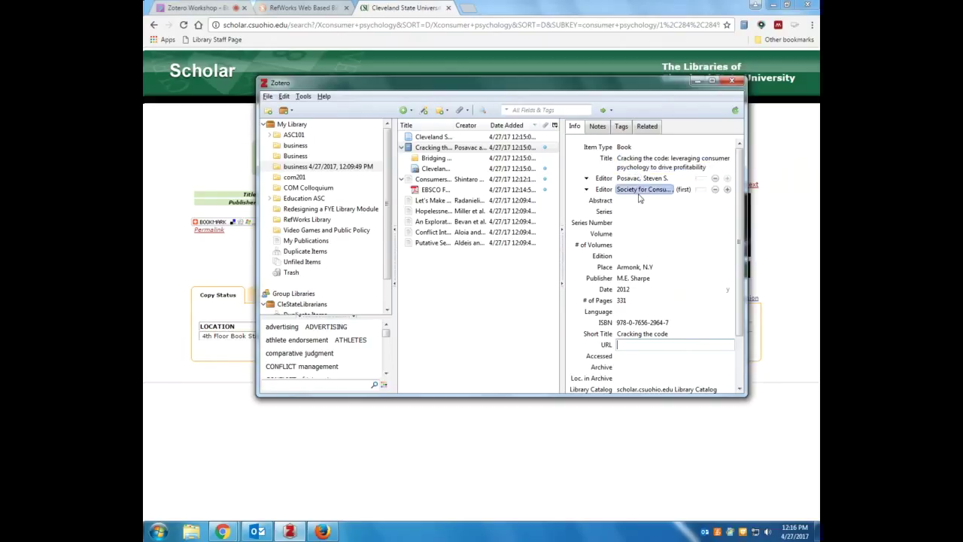
click(630, 235)
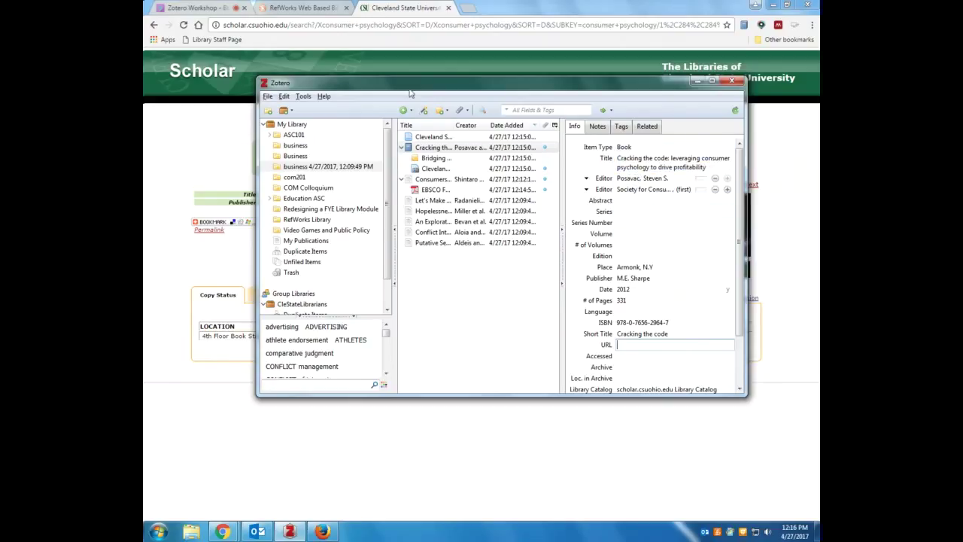
drag(409, 89, 569, 301)
Show Cracking the code's full catalog record with its contents list, then bring Zotero back over it
click(359, 299)
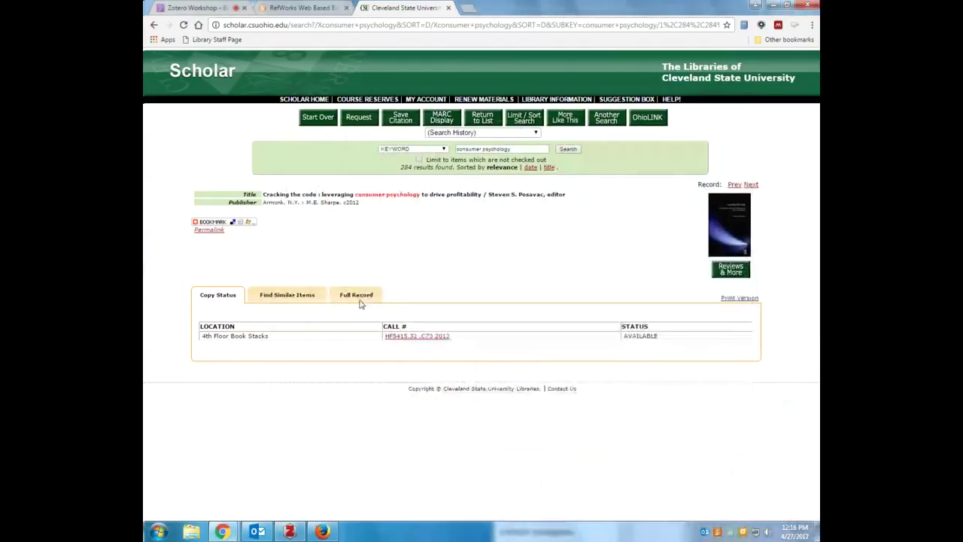
scroll(386, 261, down, 1)
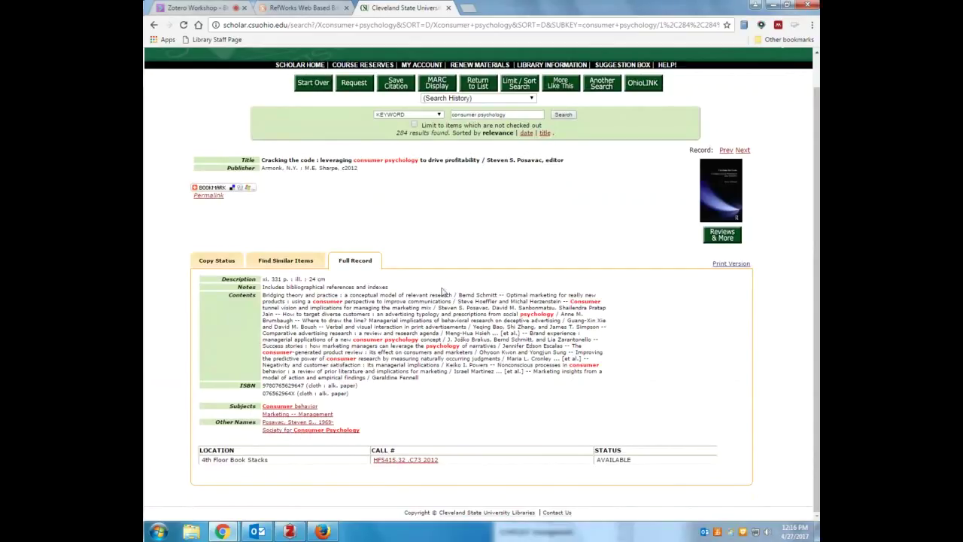
click(286, 531)
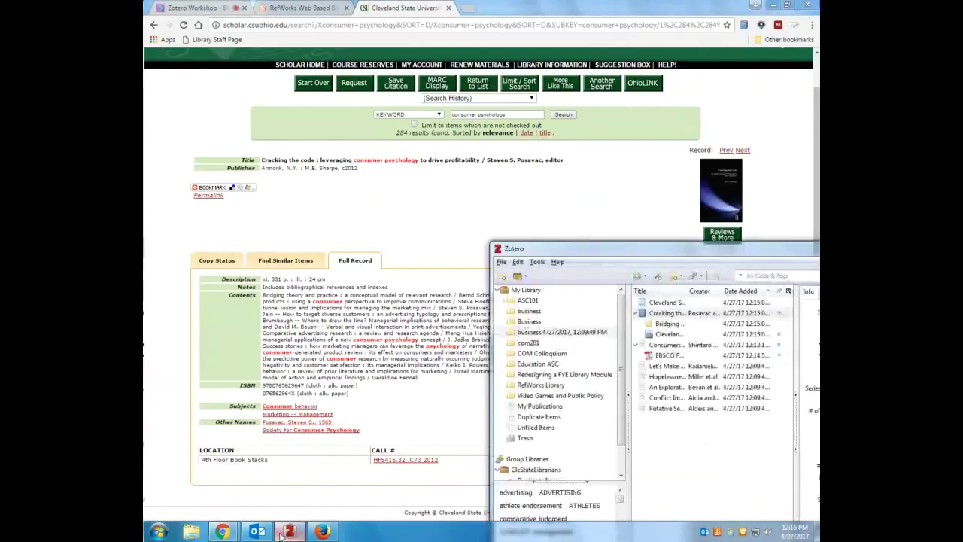
drag(570, 248, 354, 152)
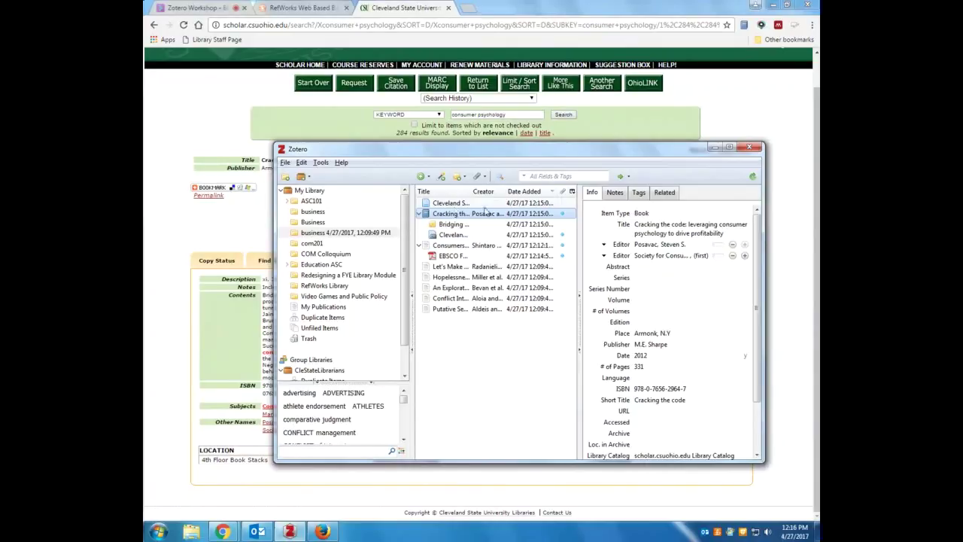
Change the Cracking the code item's type to Book Section, leaving its Title empty
click(652, 213)
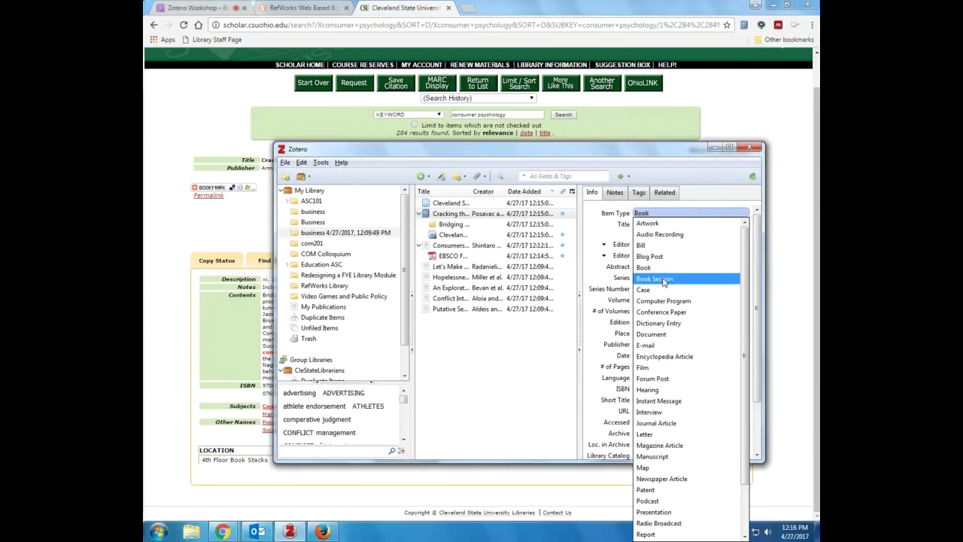
click(663, 280)
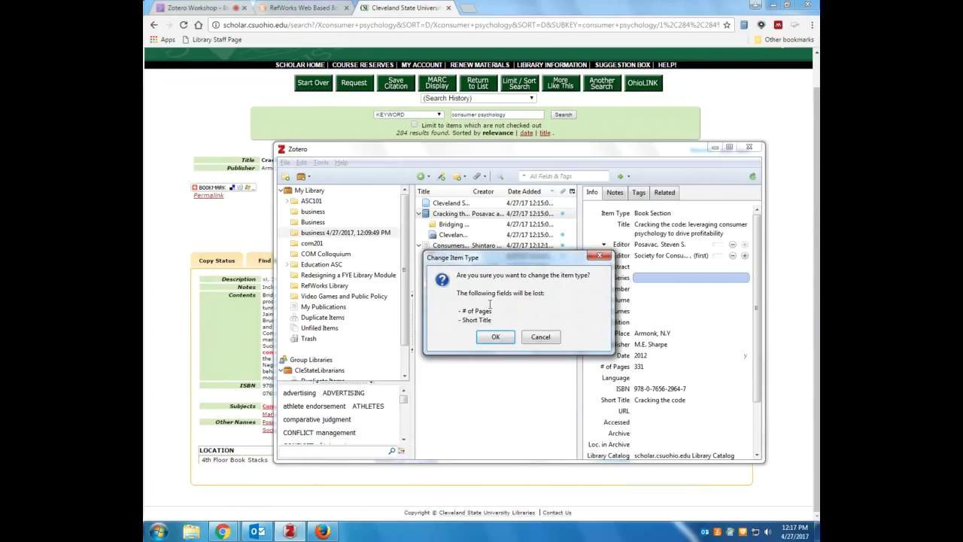
click(495, 337)
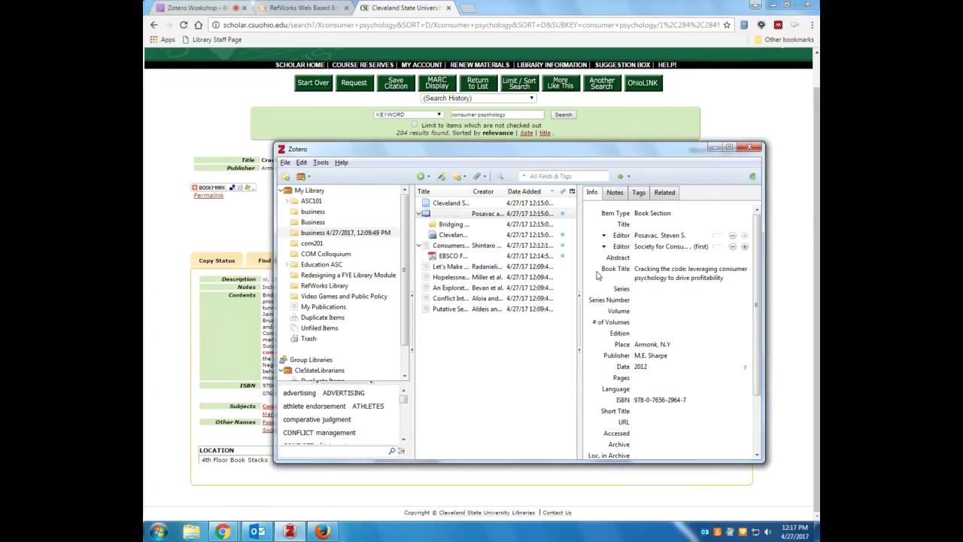
click(650, 276)
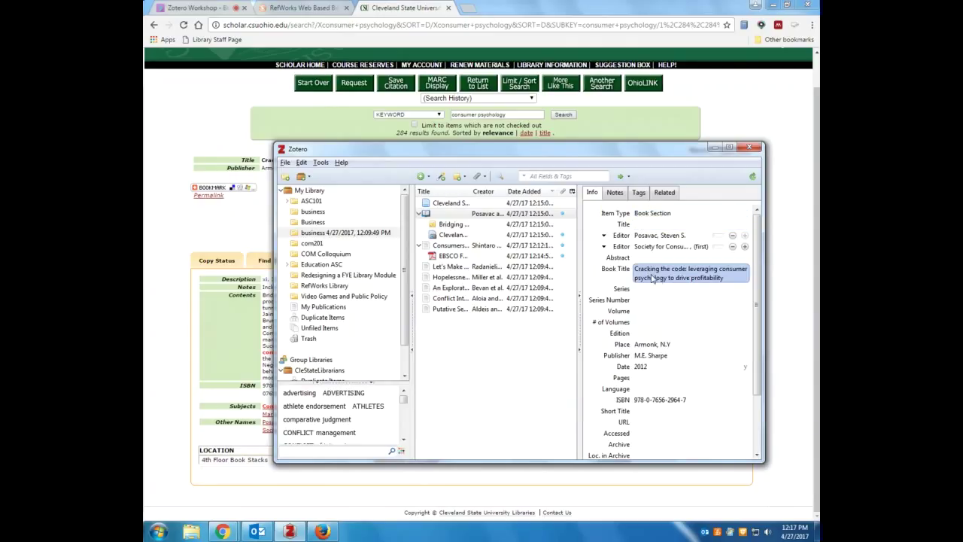
click(647, 226)
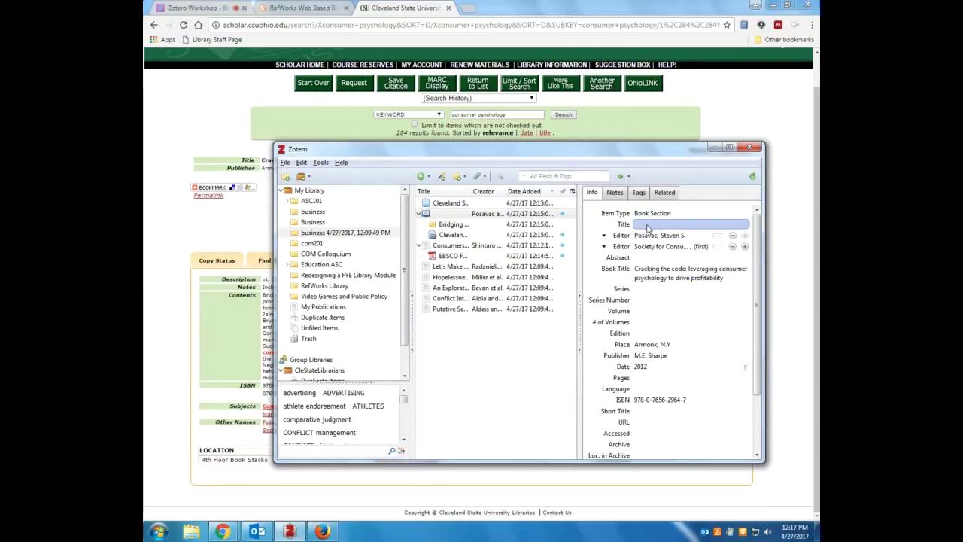
Add a blank Author creator row below the item's two editors
drag(430, 150, 303, 130)
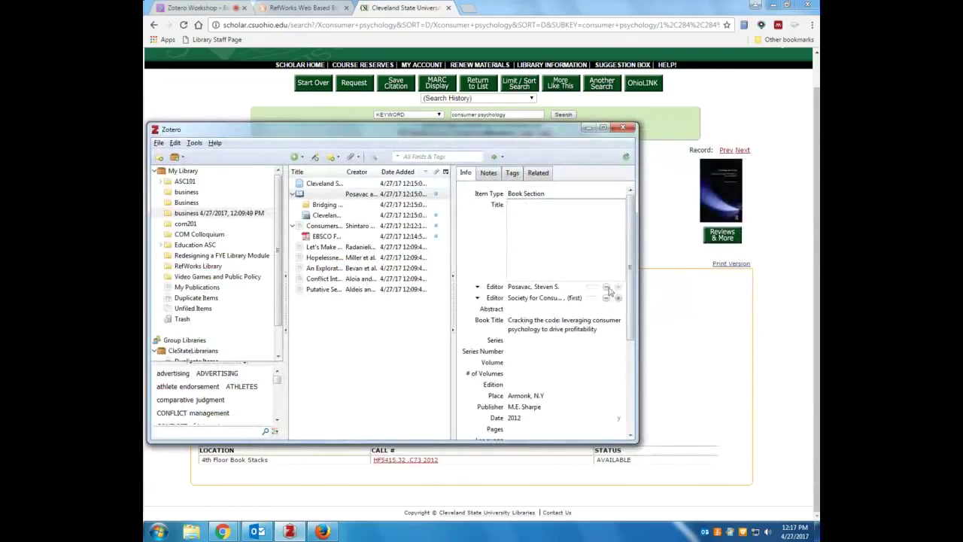
key(Tab)
key(Tab)
click(618, 298)
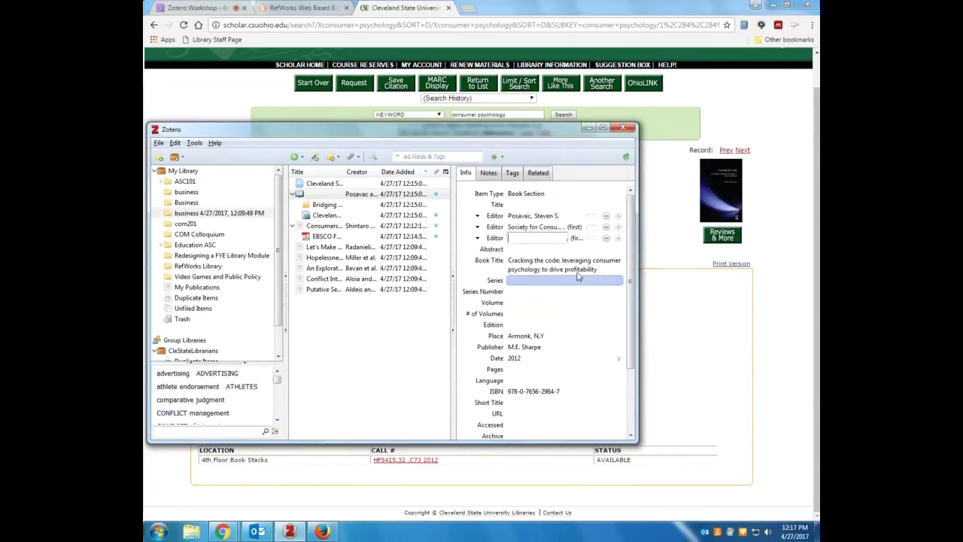
click(495, 238)
click(488, 251)
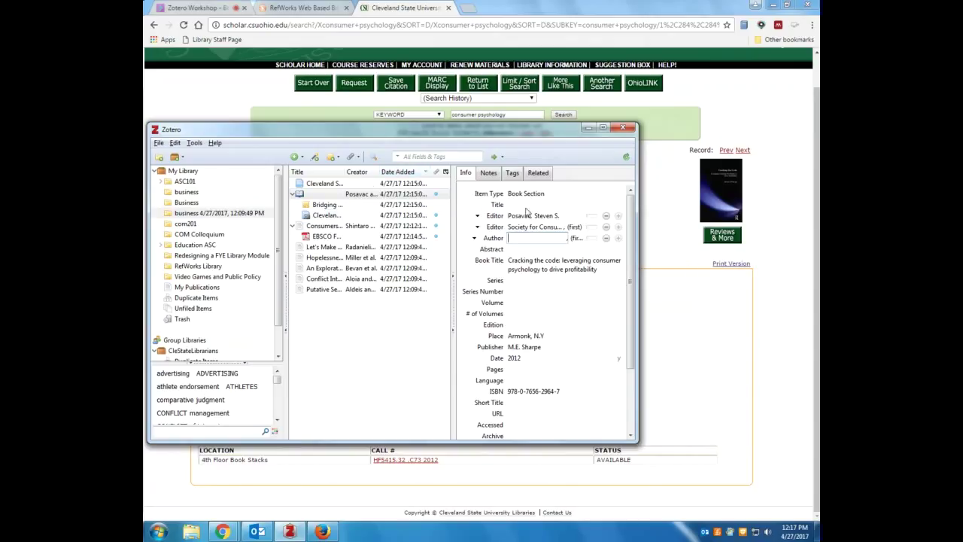
drag(462, 129, 524, 132)
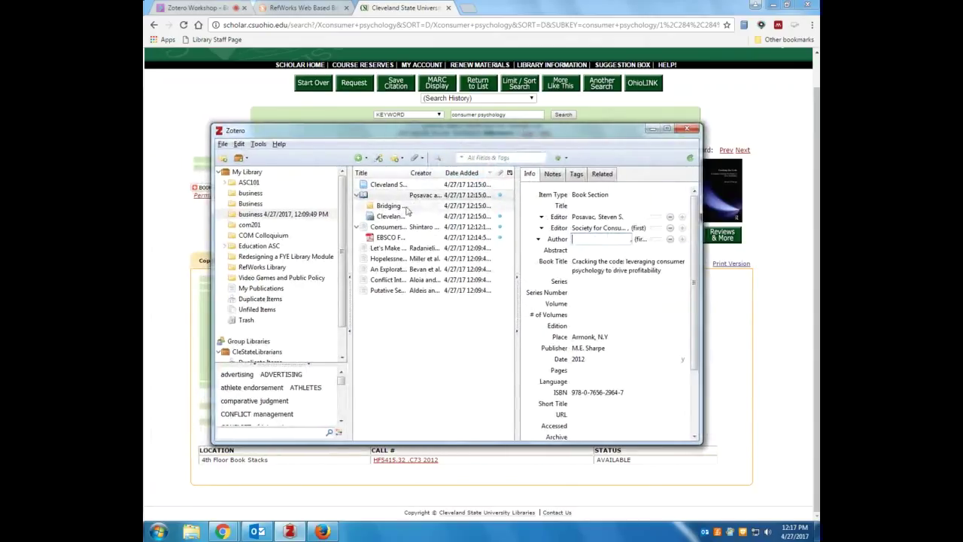
View the Bridging theory and practice note, then add a new untitled child note to the item
click(555, 175)
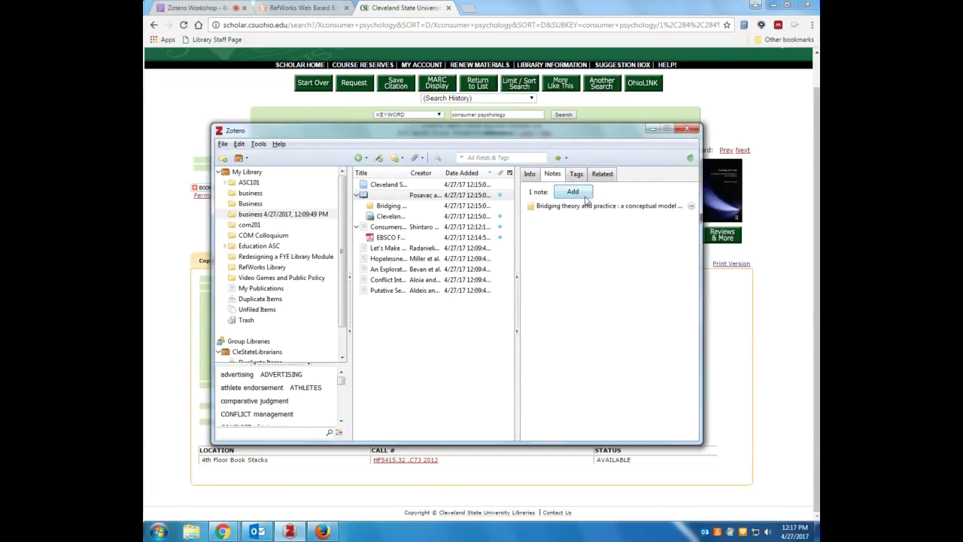
click(579, 206)
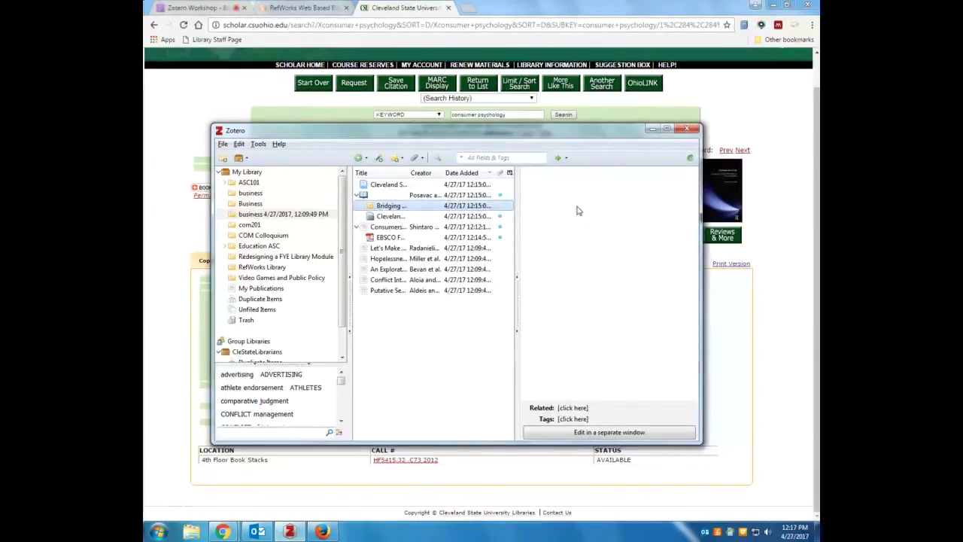
mouse_move(694, 268)
mouse_down()
mouse_move(682, 330)
mouse_move(683, 254)
mouse_up()
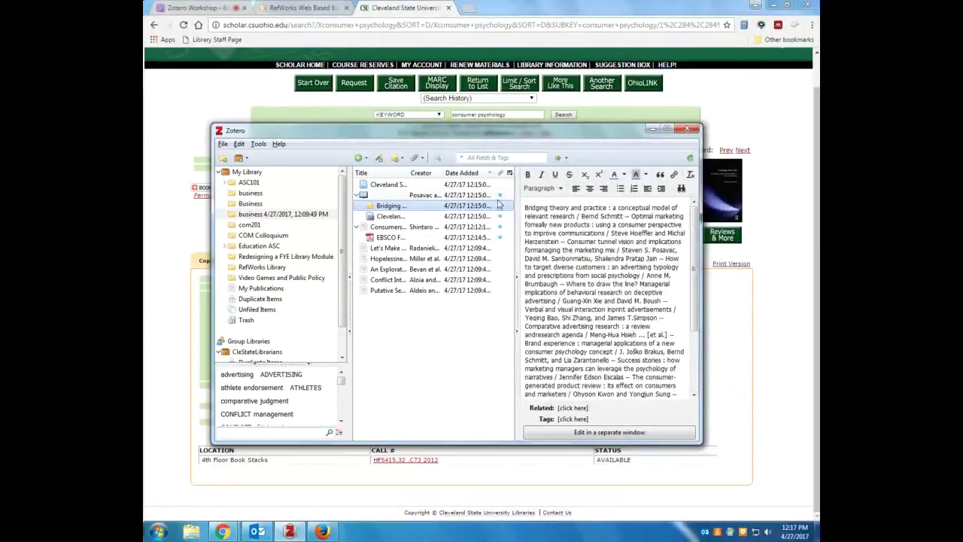
click(373, 195)
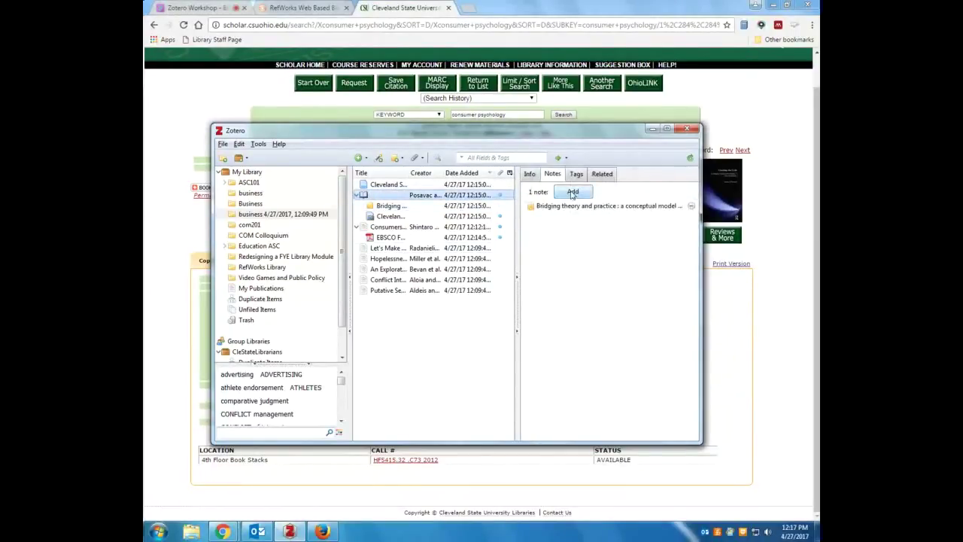
click(572, 192)
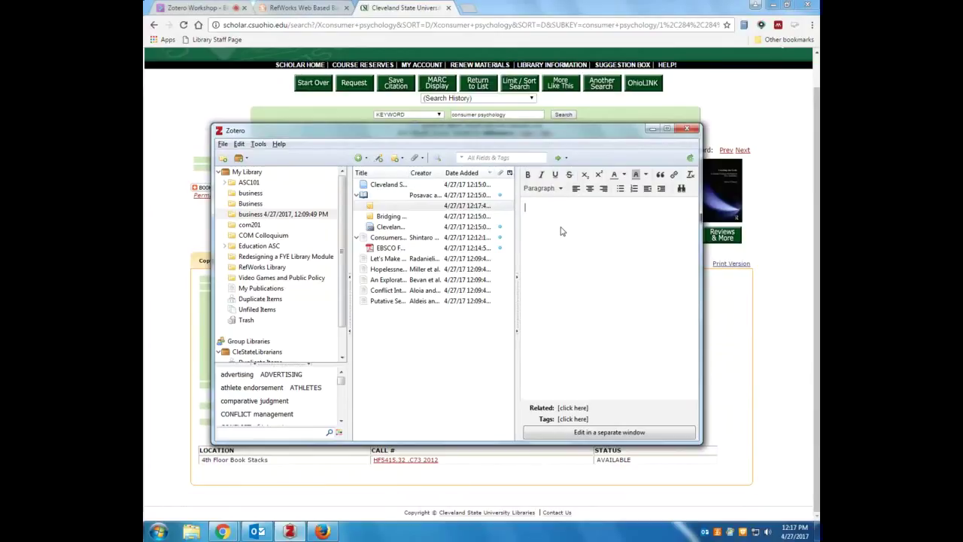
Collapse the Posavac and Consumers items and select the business 4/27/2017, 12:09:49 PM collection
drag(495, 133, 542, 174)
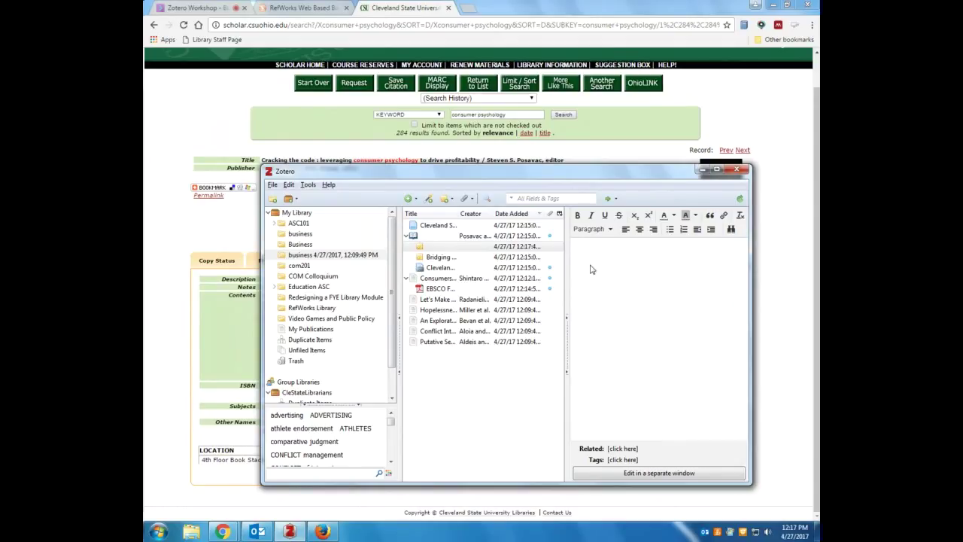
click(544, 199)
drag(541, 178, 531, 152)
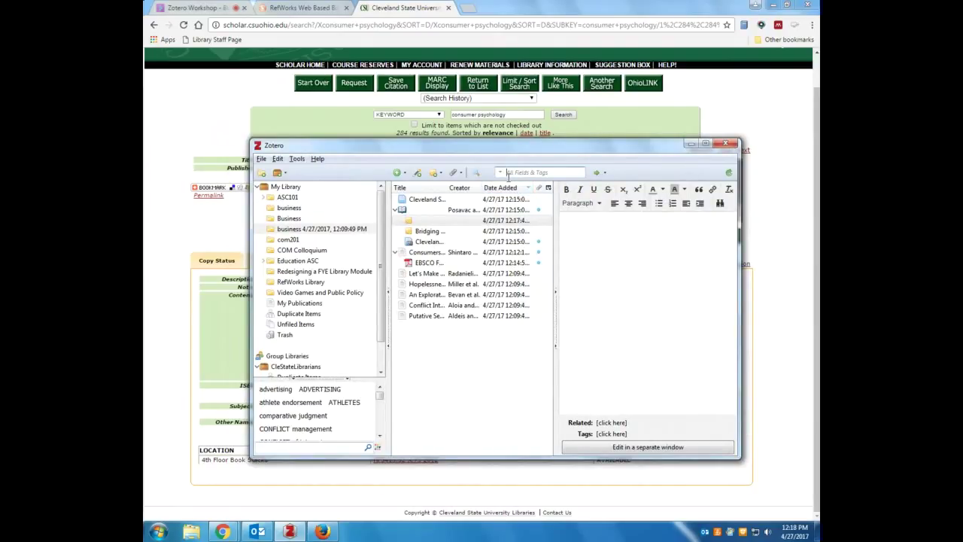
click(394, 210)
click(395, 220)
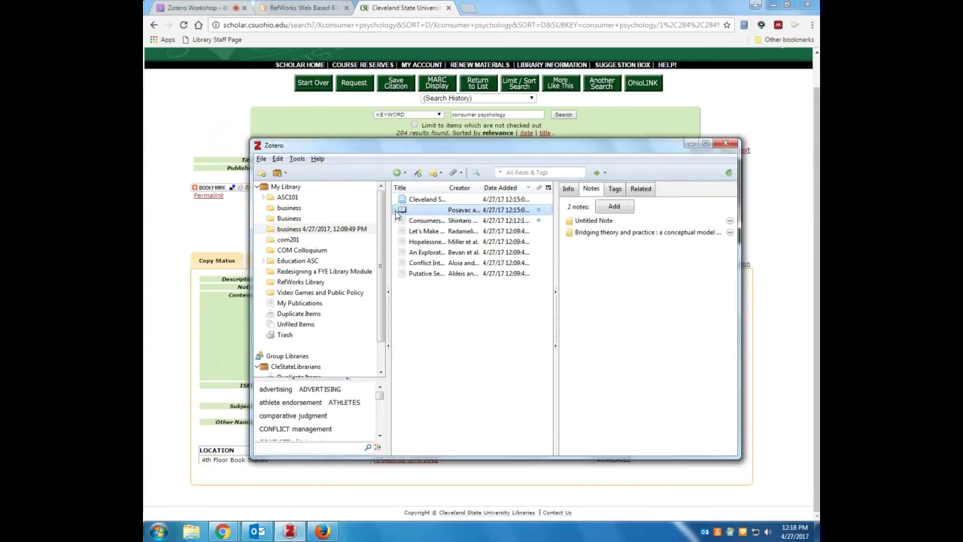
click(292, 231)
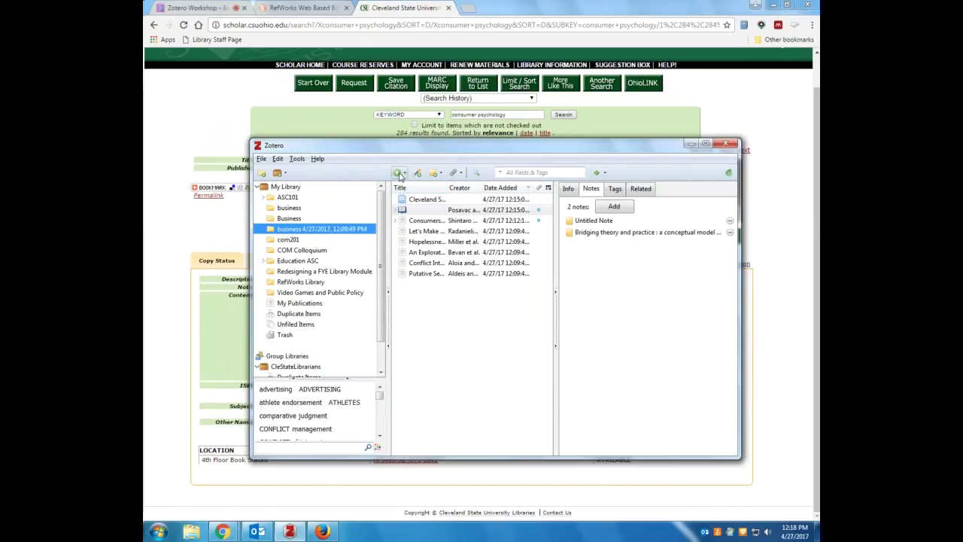
Add a new blank Book item through the New Item menu
click(400, 174)
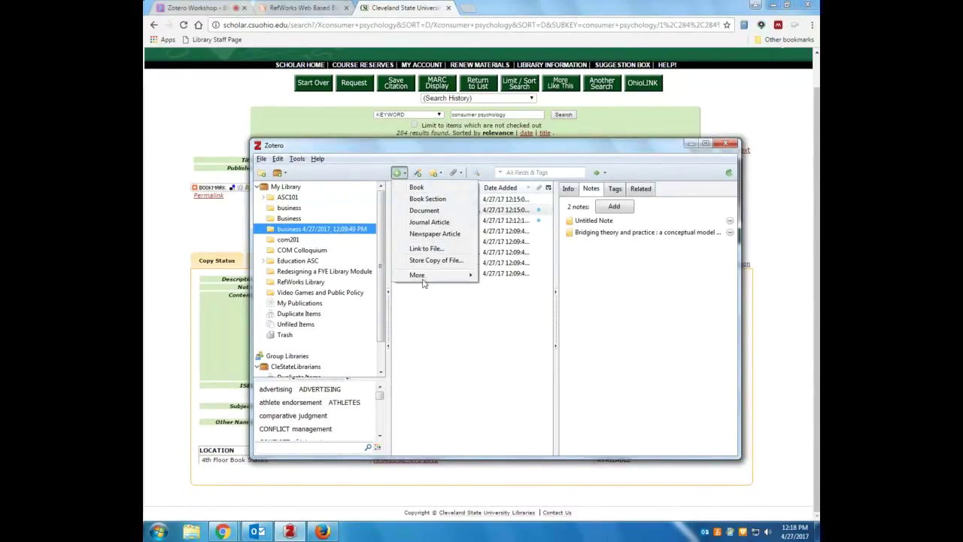
mouse_move(433, 278)
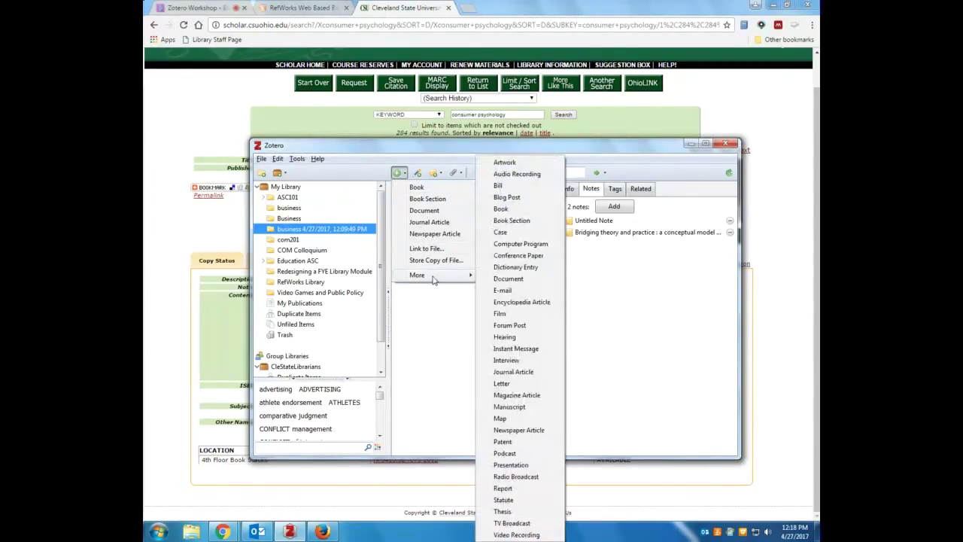
click(418, 188)
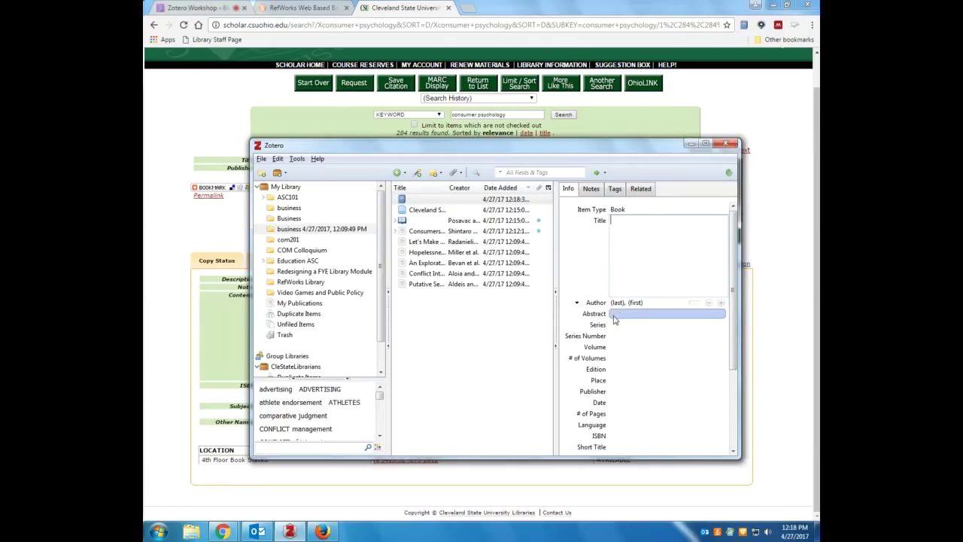
Move the untitled blank book item to the Trash
click(420, 208)
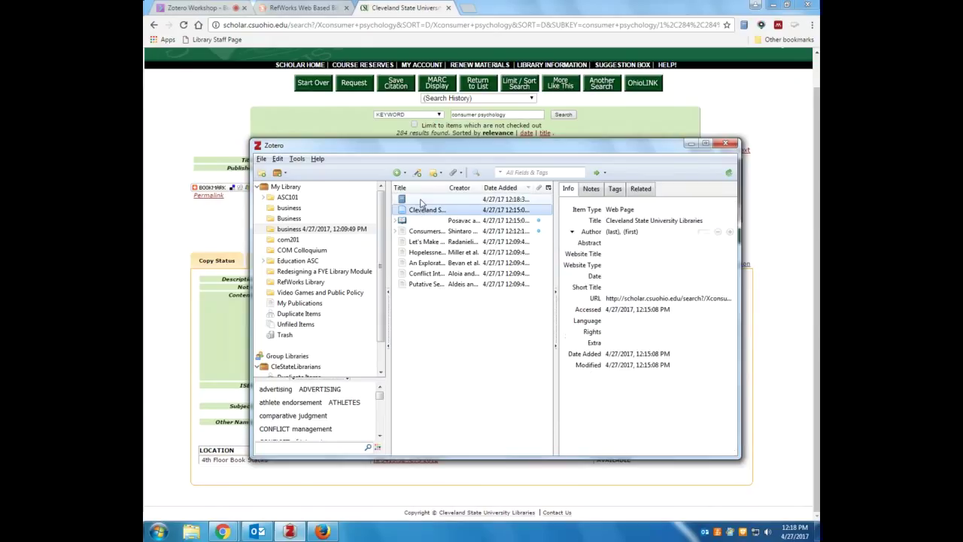
right_click(421, 203)
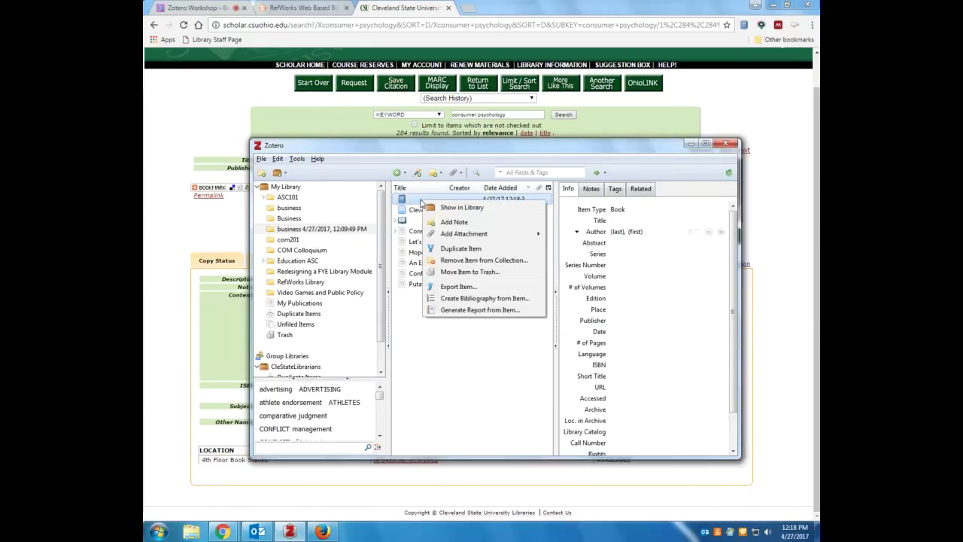
click(456, 276)
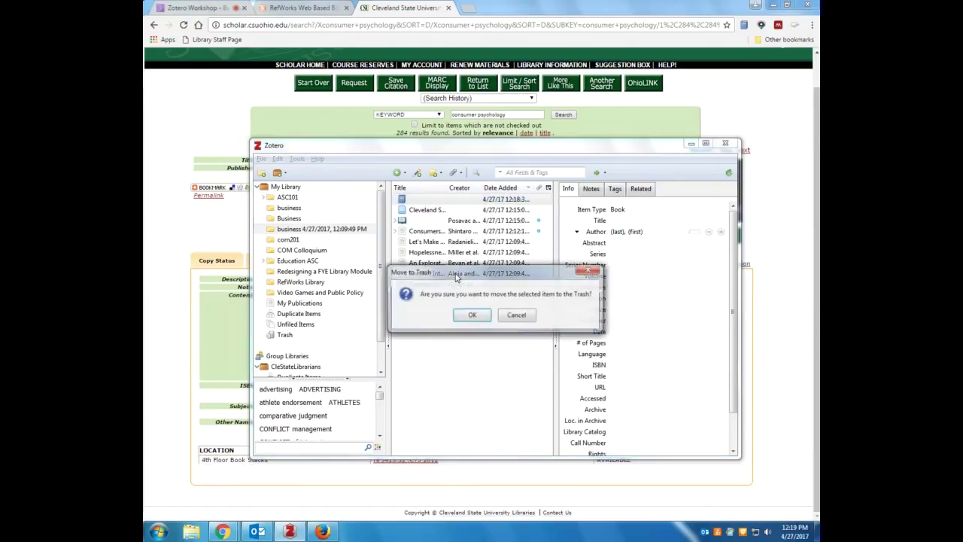
click(474, 314)
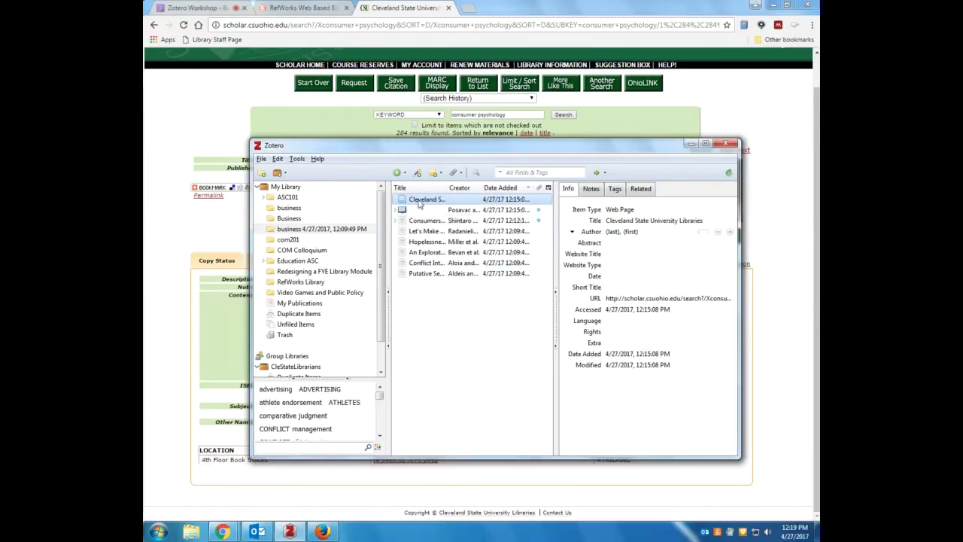
Open the Trash, showing its 7 items, and attempt Empty Trash
click(285, 336)
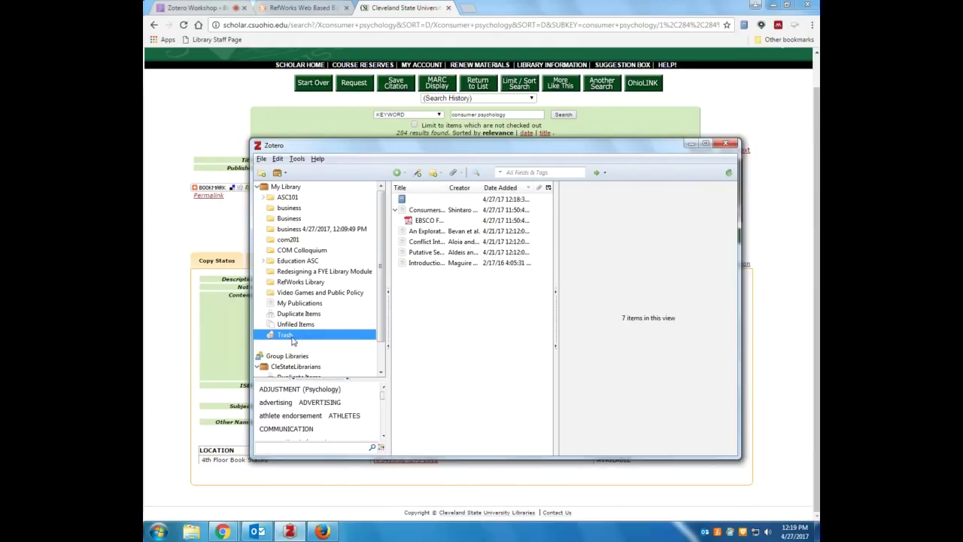
right_click(293, 341)
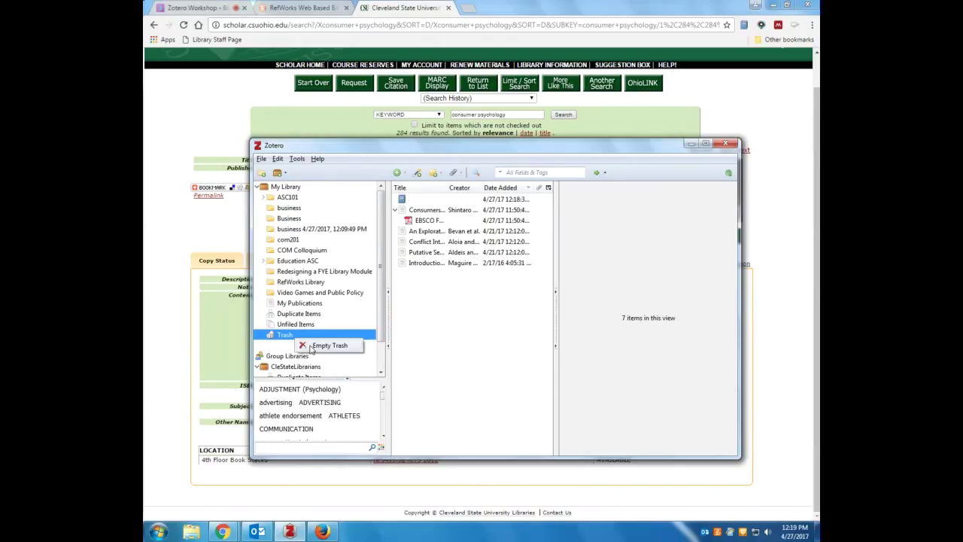
click(321, 336)
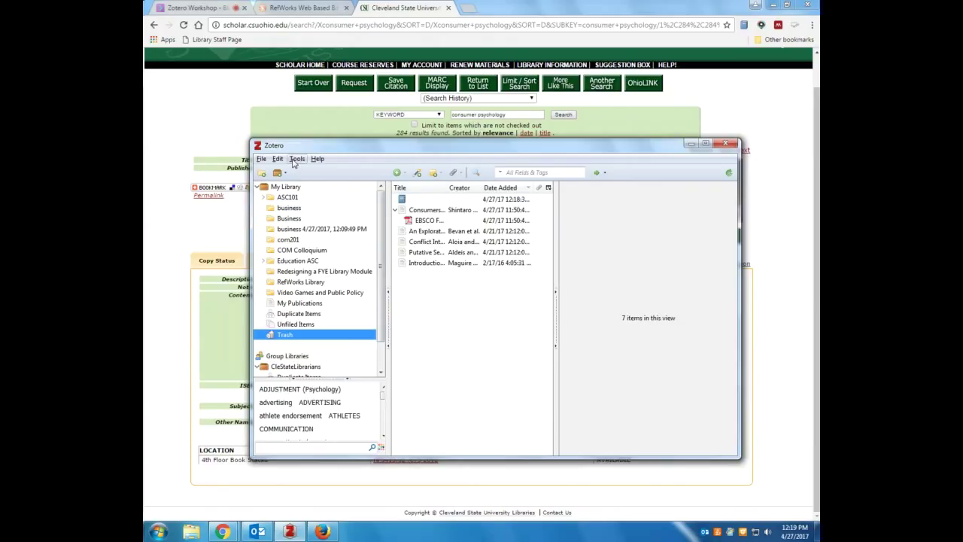
click(298, 162)
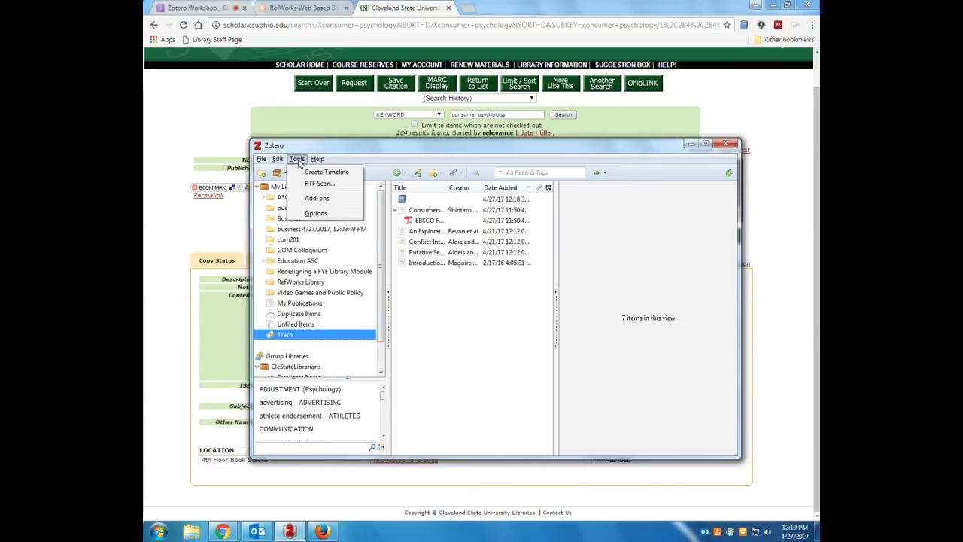
click(315, 213)
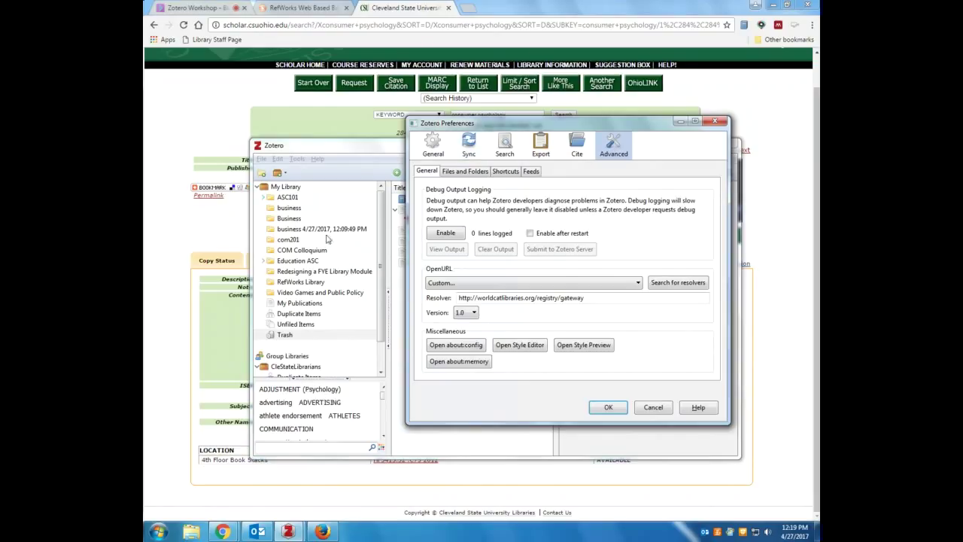
click(470, 148)
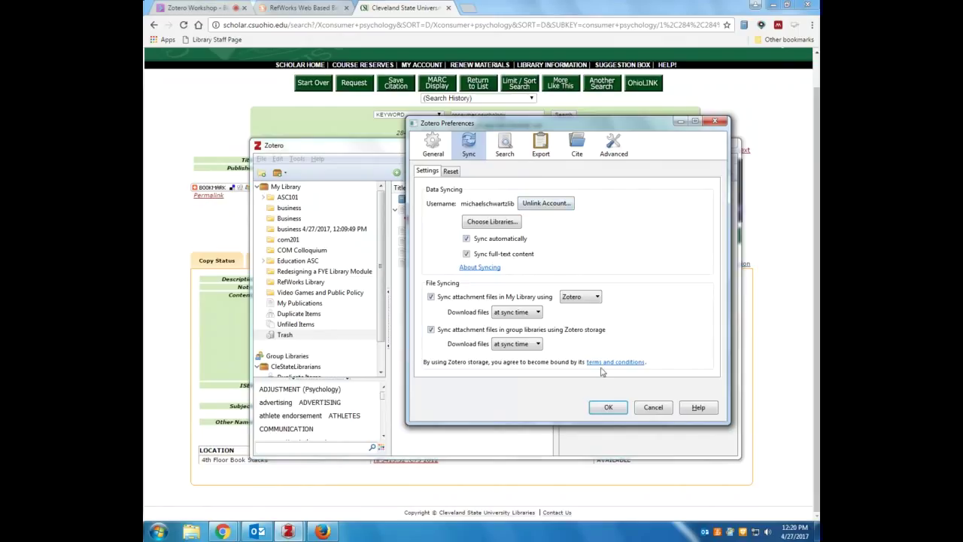
click(602, 407)
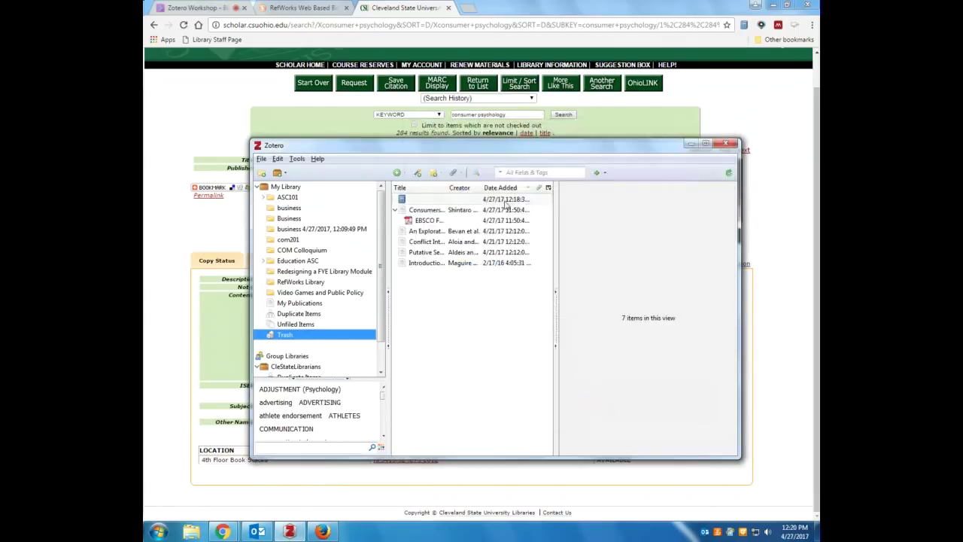
Open the business 4/27/2017, 12:09:49 PM collection and browse its articles' details
mouse_move(413, 150)
mouse_down()
mouse_move(397, 157)
mouse_move(419, 155)
mouse_up()
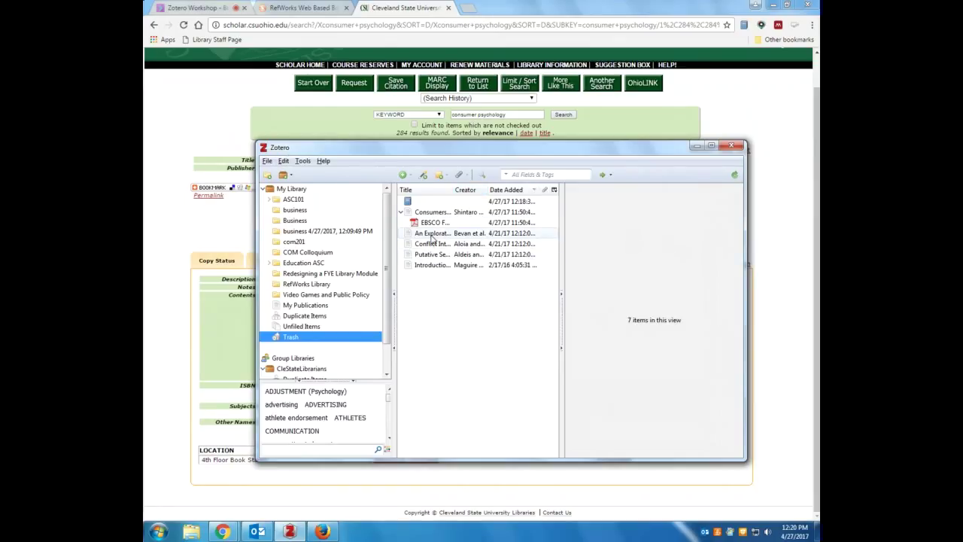
click(361, 221)
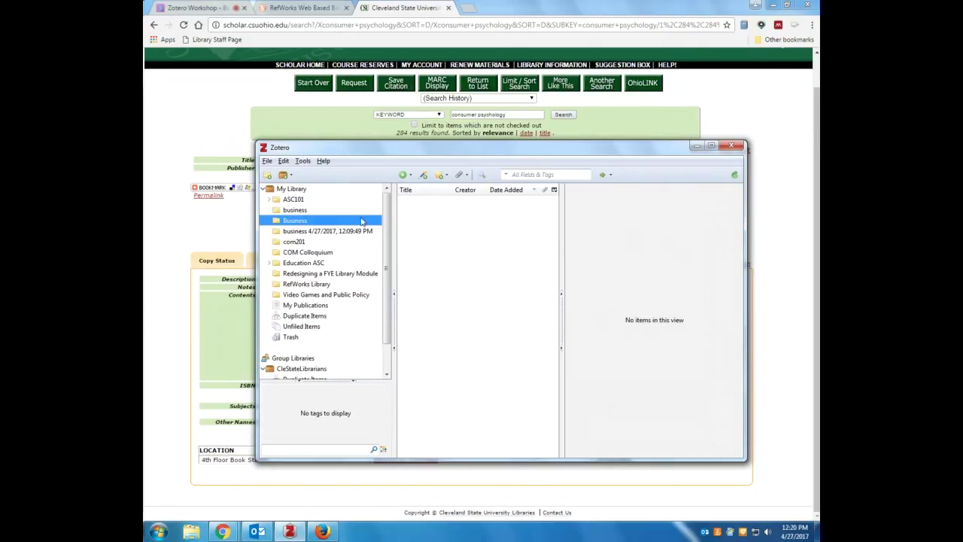
click(320, 231)
click(430, 234)
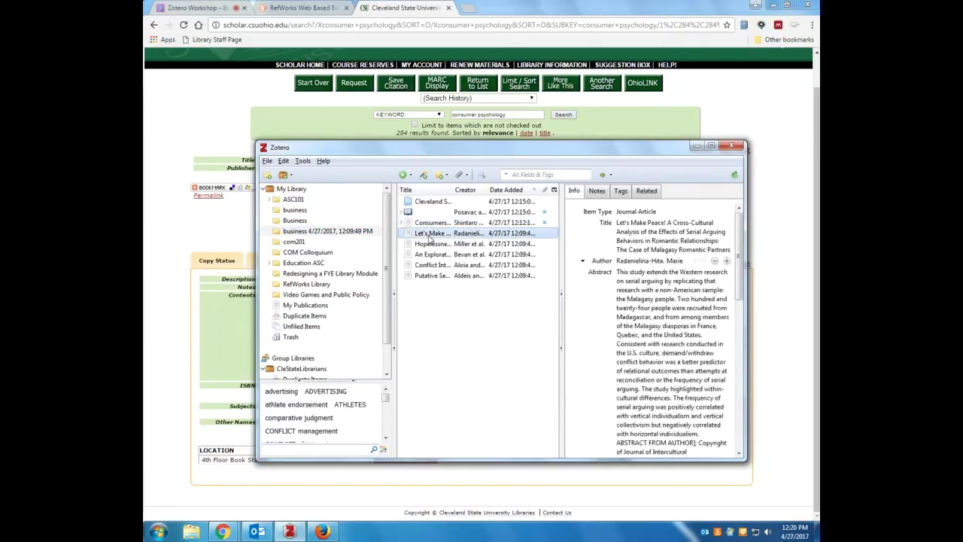
click(430, 245)
click(429, 255)
click(429, 276)
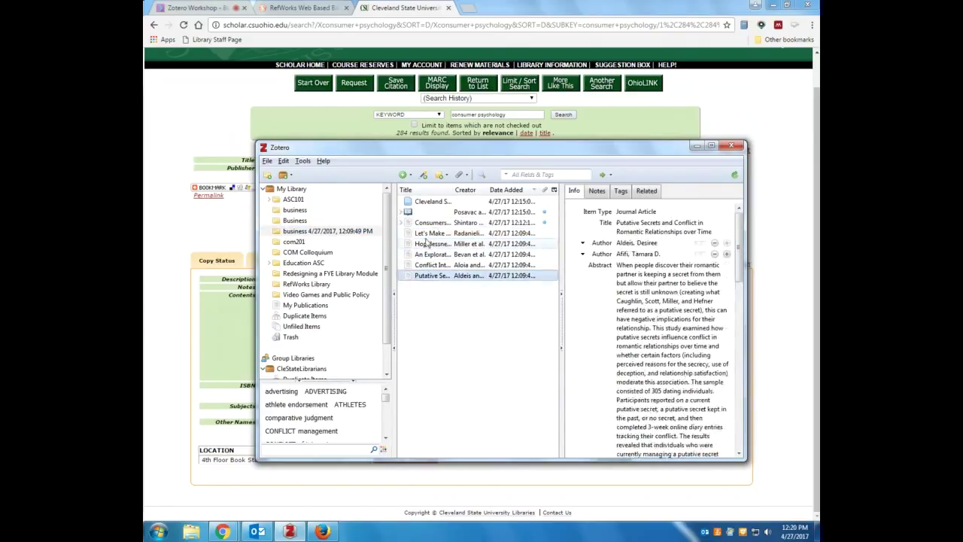
click(426, 243)
click(430, 234)
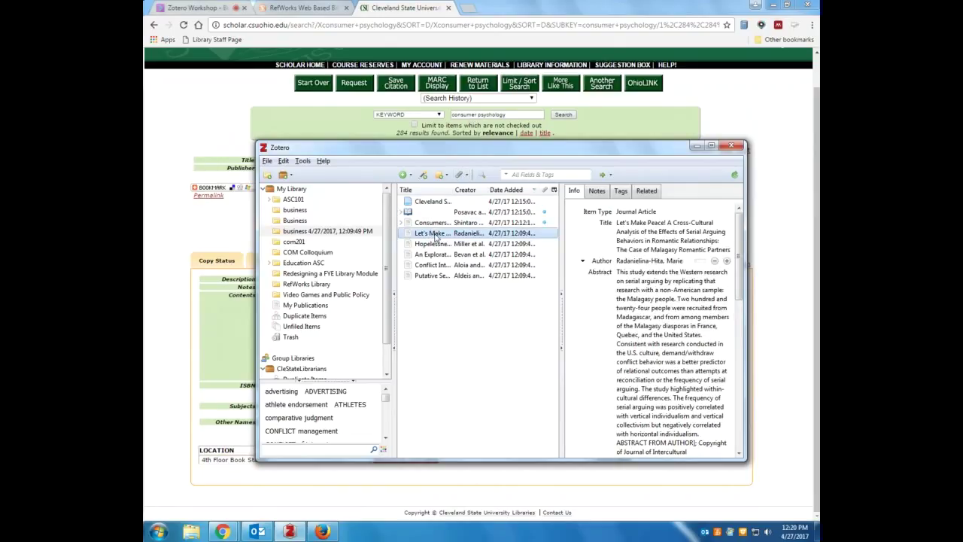
Open the Hopelessness and Interpersonal Conflict article's online EBSCOhost record
drag(739, 248, 738, 420)
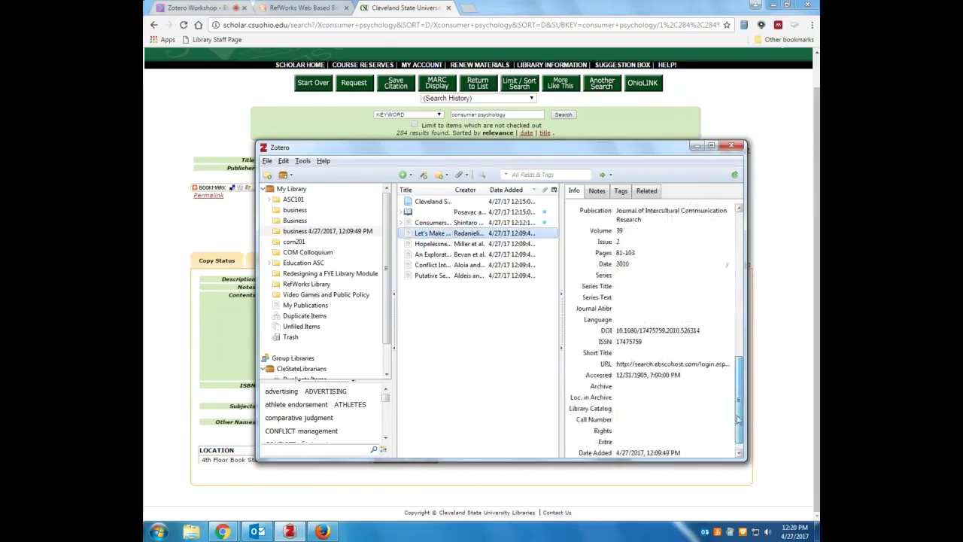
scroll(738, 420, up, 10)
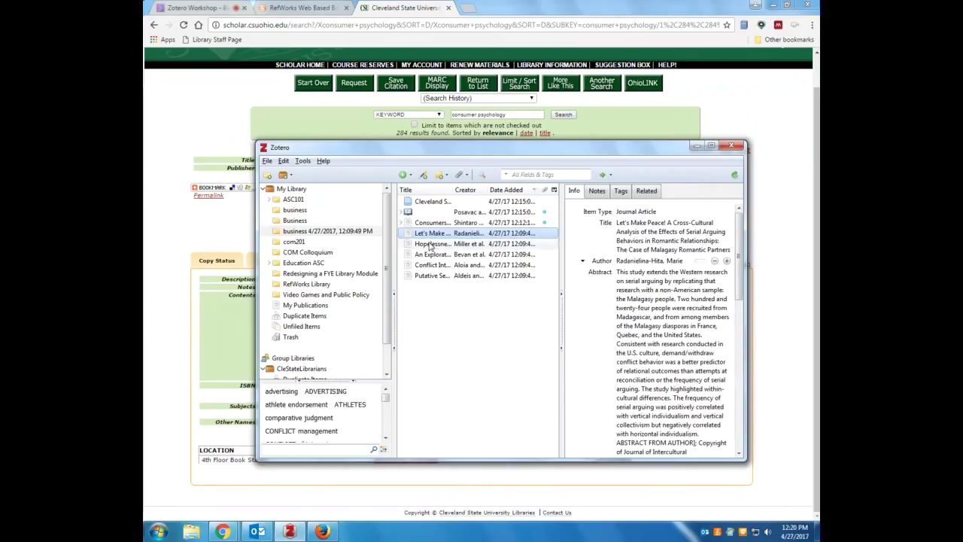
click(431, 245)
double_click(430, 245)
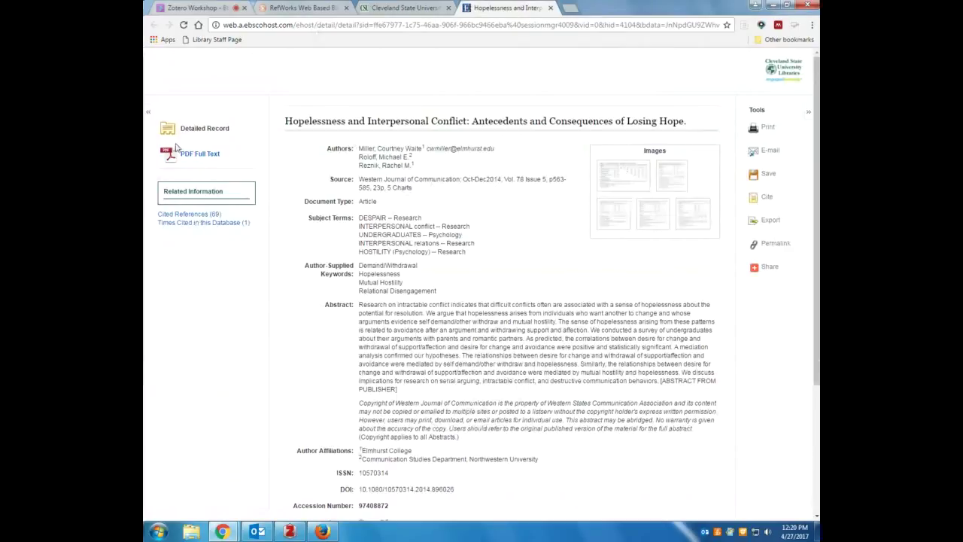
Download the Hopelessness article's full-text PDF as ContentServer (7).pdf and return to Zotero
click(187, 156)
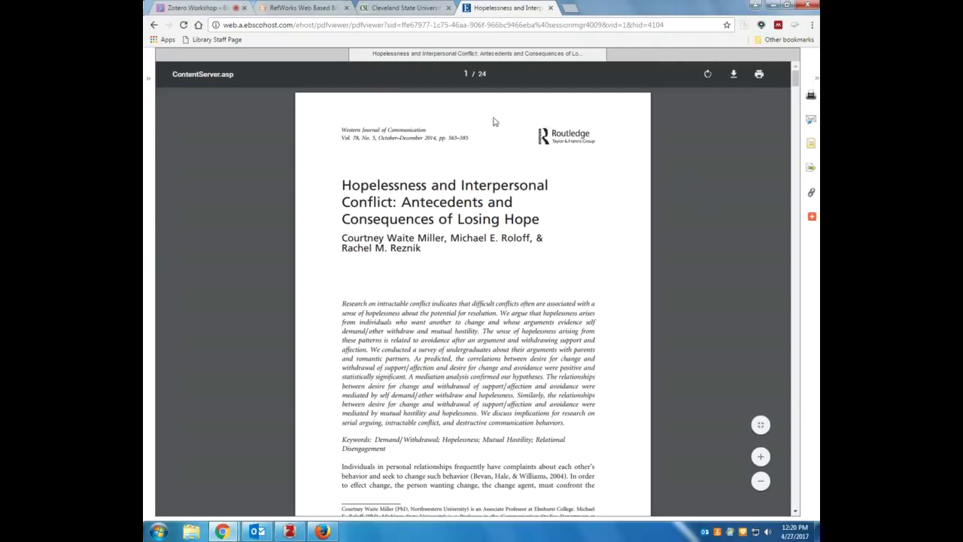
click(733, 75)
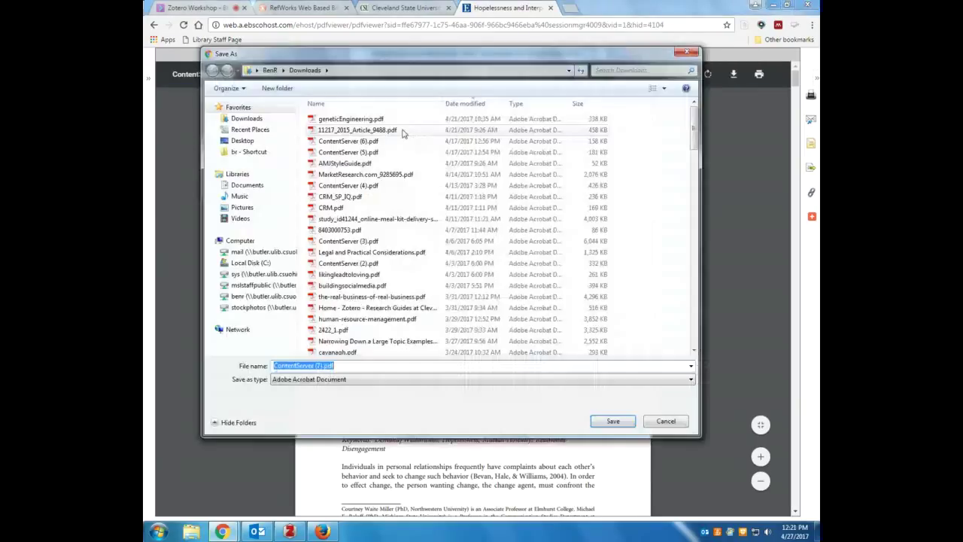
click(614, 422)
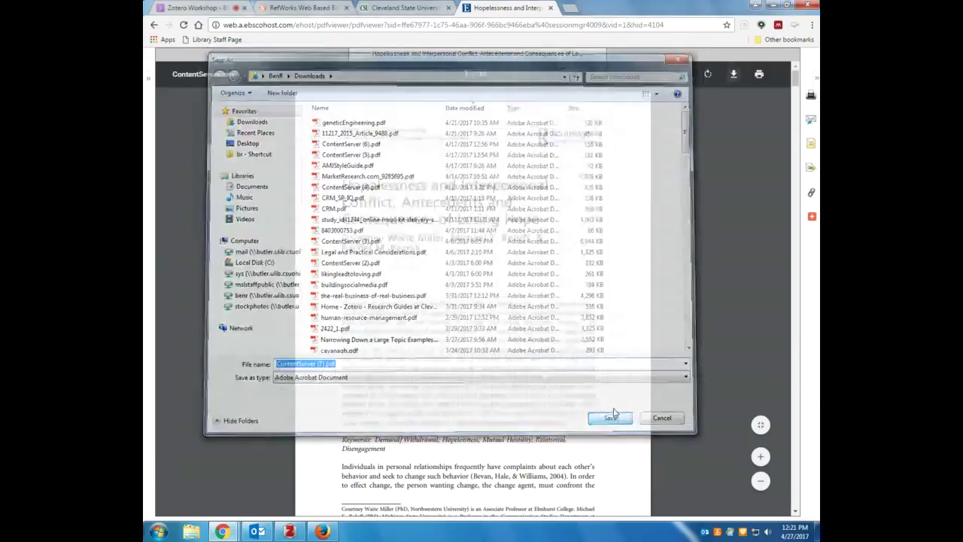
click(290, 531)
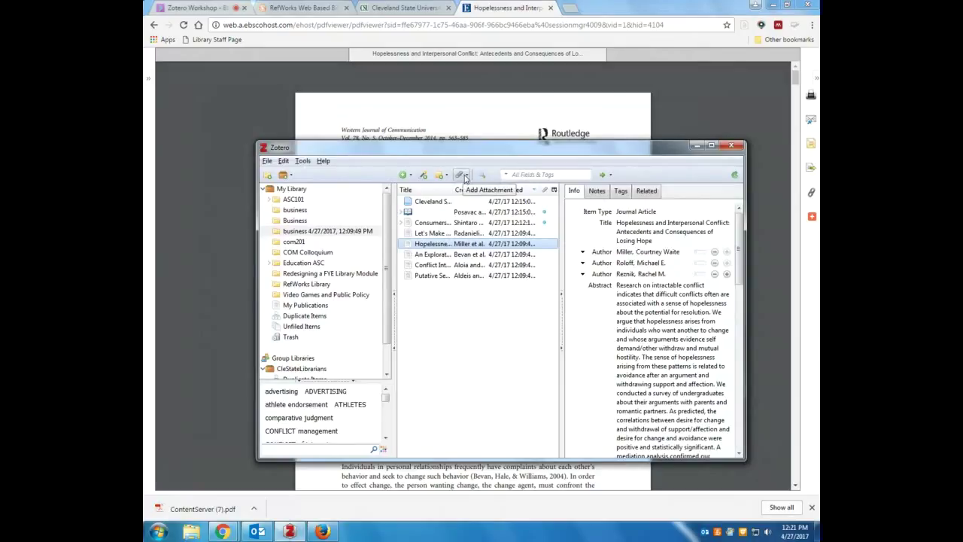
Attach a stored copy of ContentServer (7).pdf to the Hopelessness article
click(462, 174)
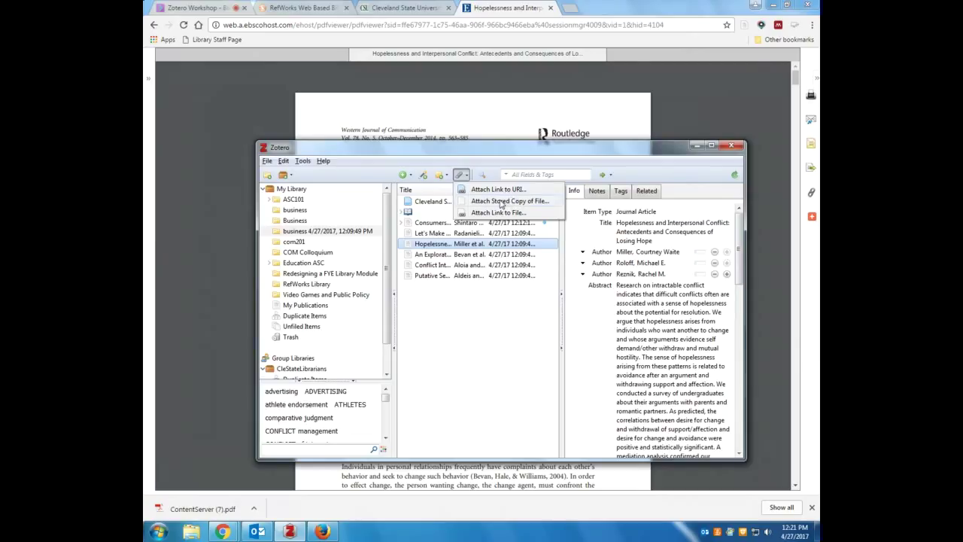
click(501, 202)
click(382, 231)
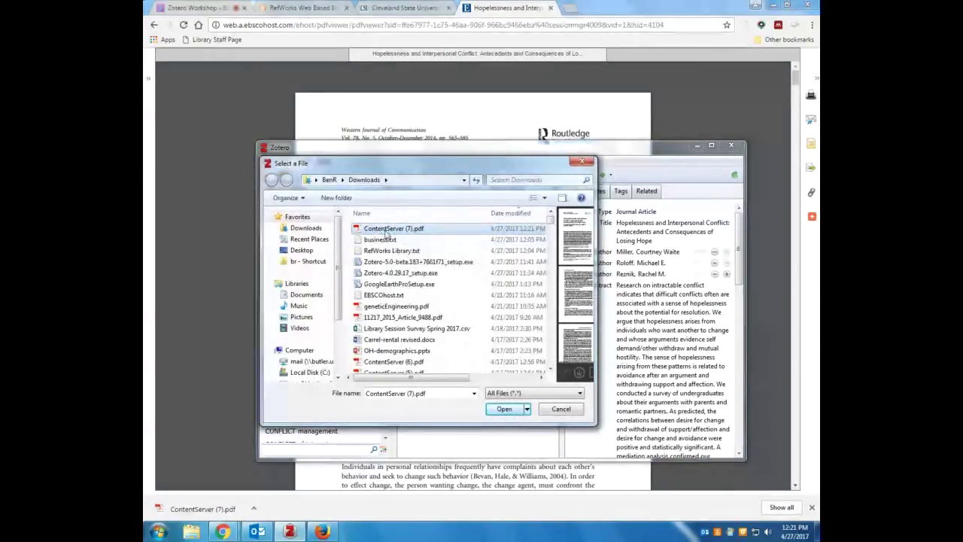
double_click(385, 230)
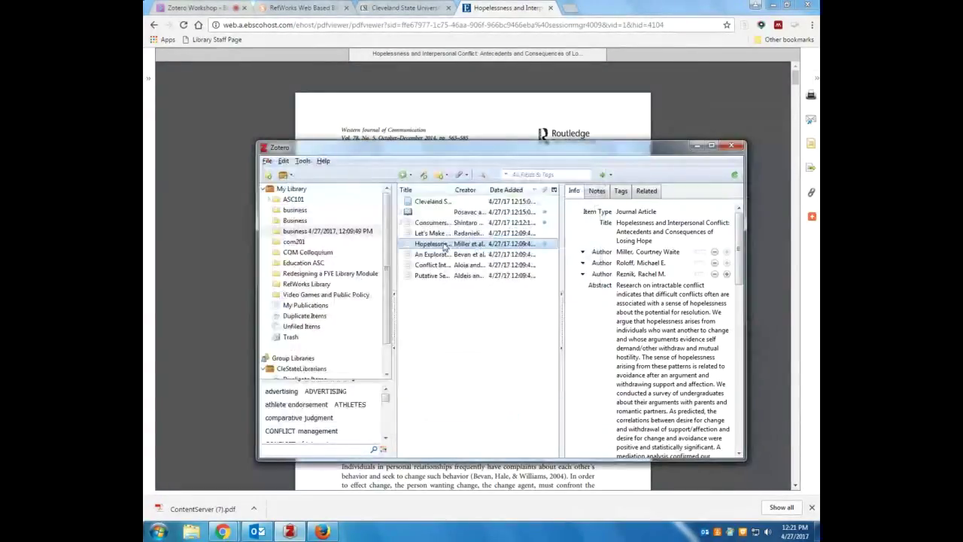
Expand the article to check the attached 24-page PDF, then close Adobe Reader
click(401, 244)
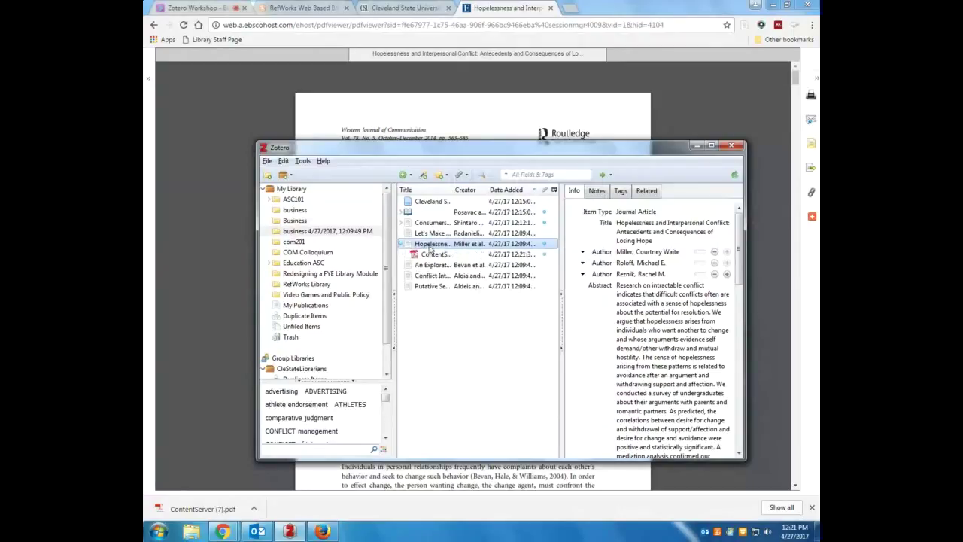
drag(738, 243, 725, 356)
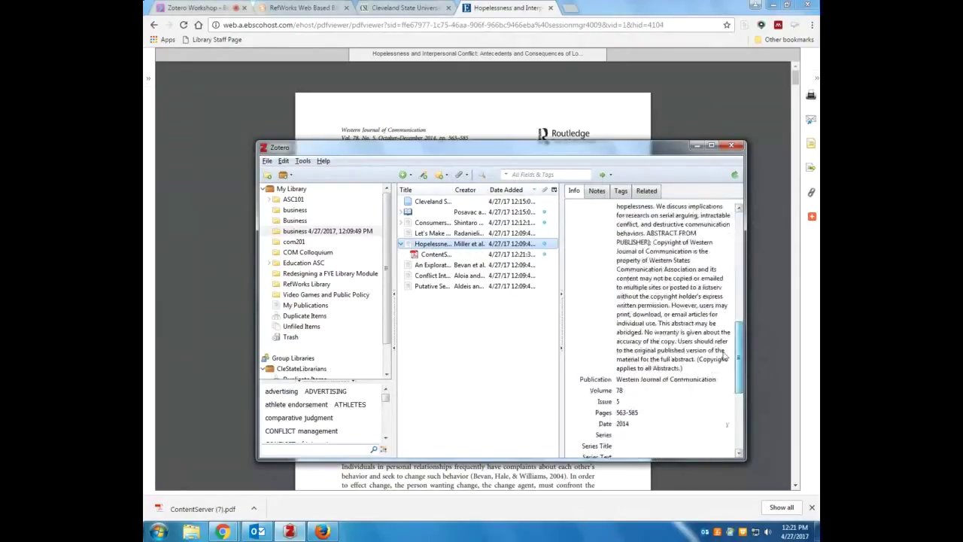
scroll(725, 356, up, 10)
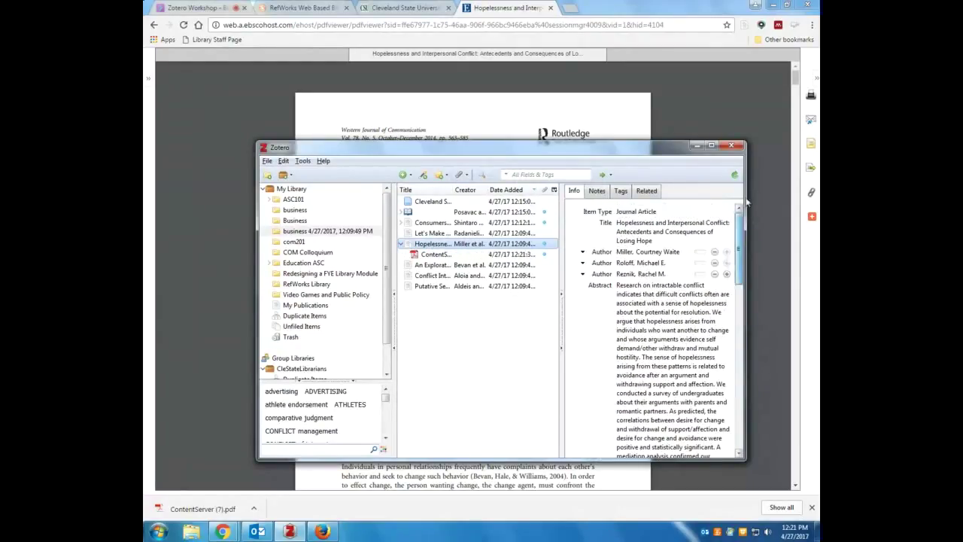
click(434, 256)
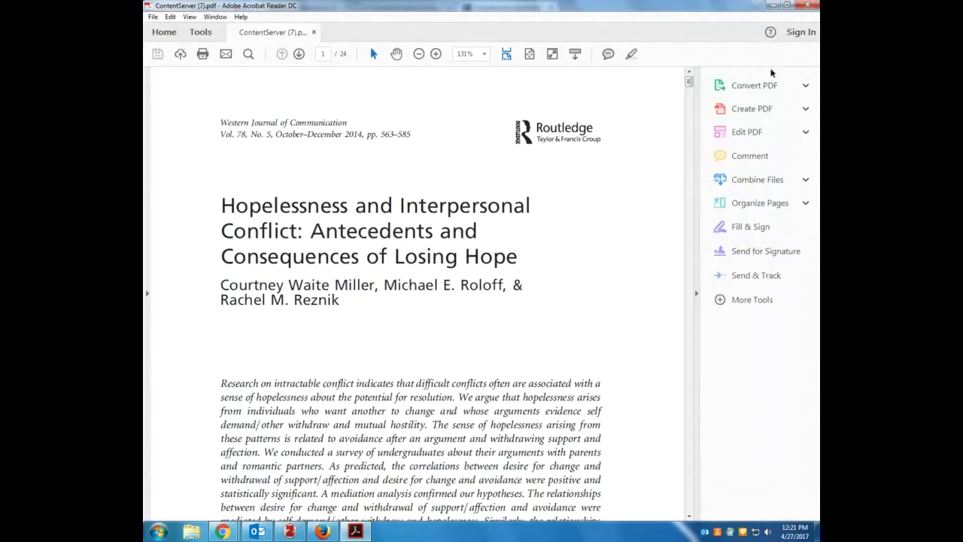
click(807, 5)
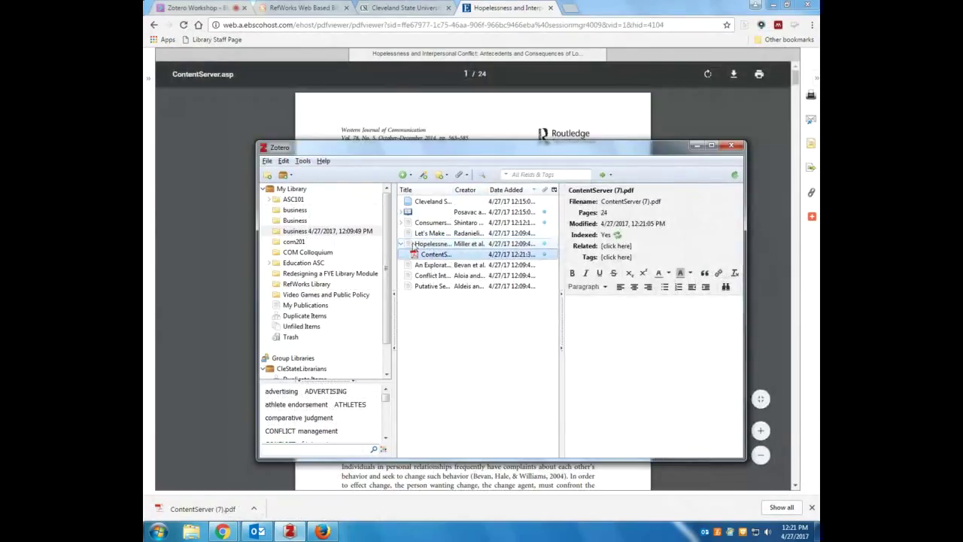
click(400, 243)
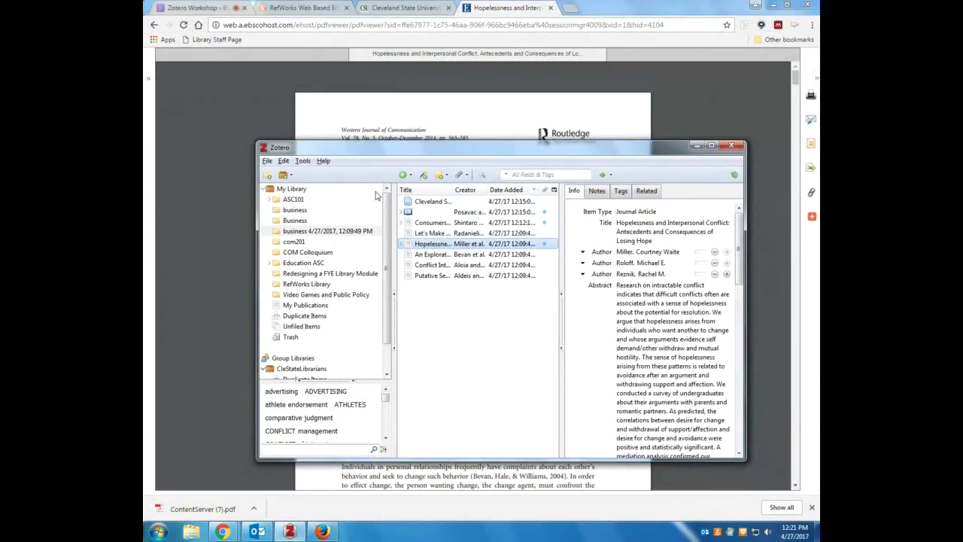
drag(351, 148, 349, 120)
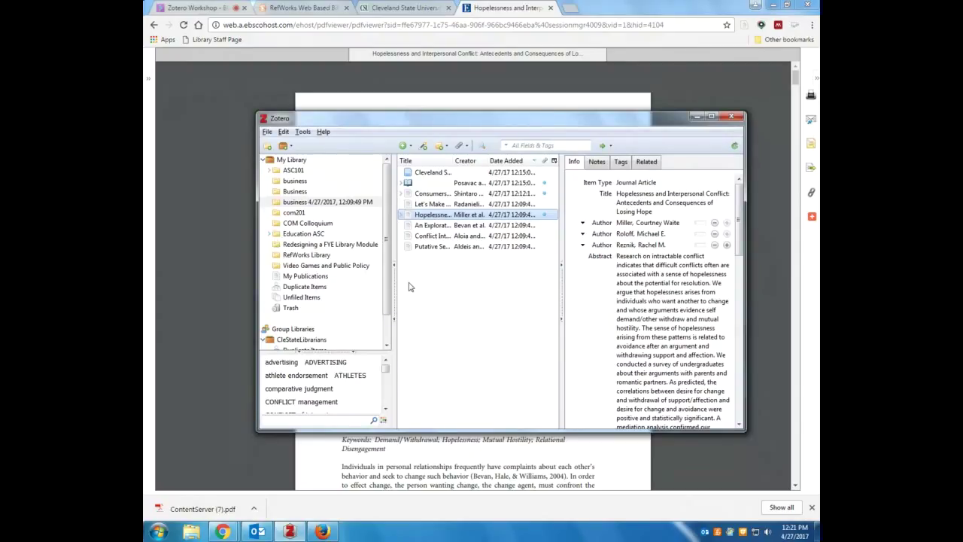
click(158, 531)
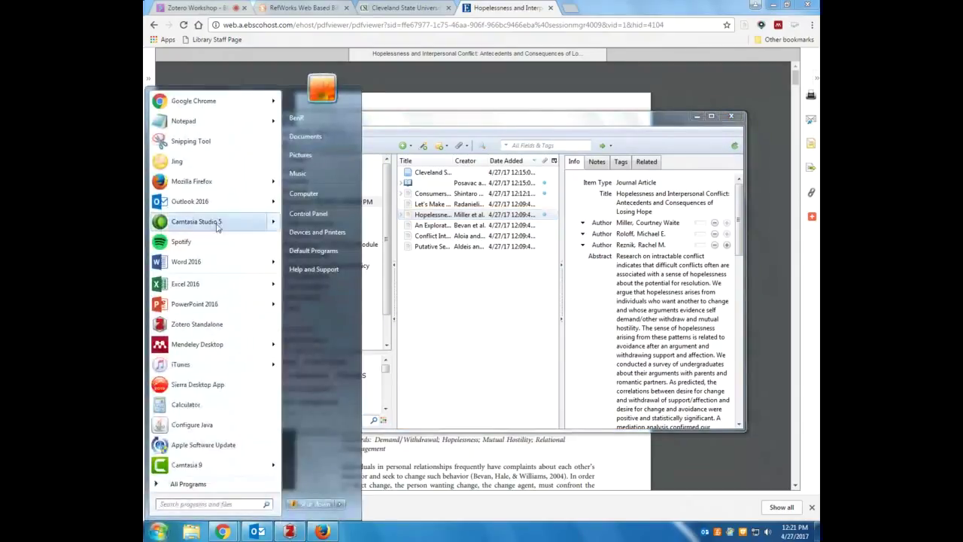
Bring the Chrome window showing the article to the front
mouse_move(196, 261)
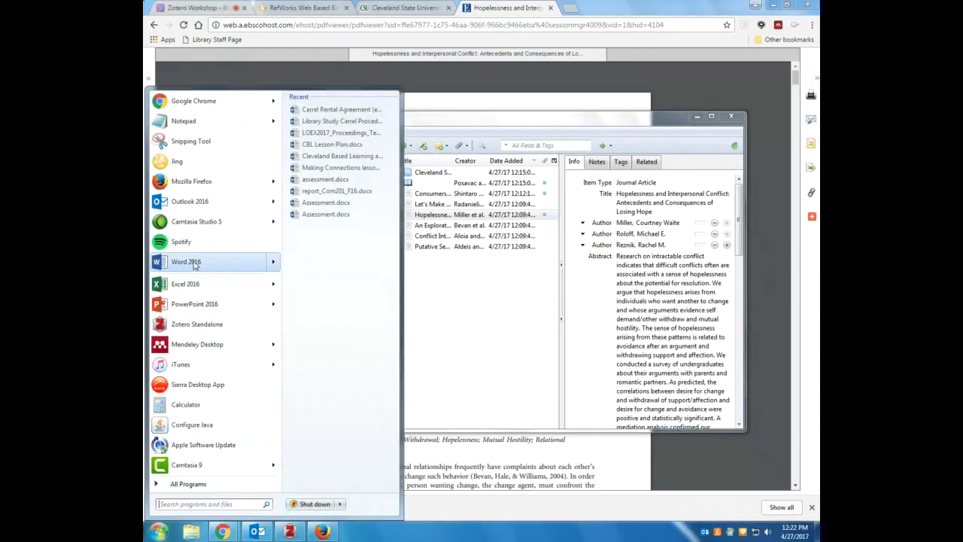
click(492, 290)
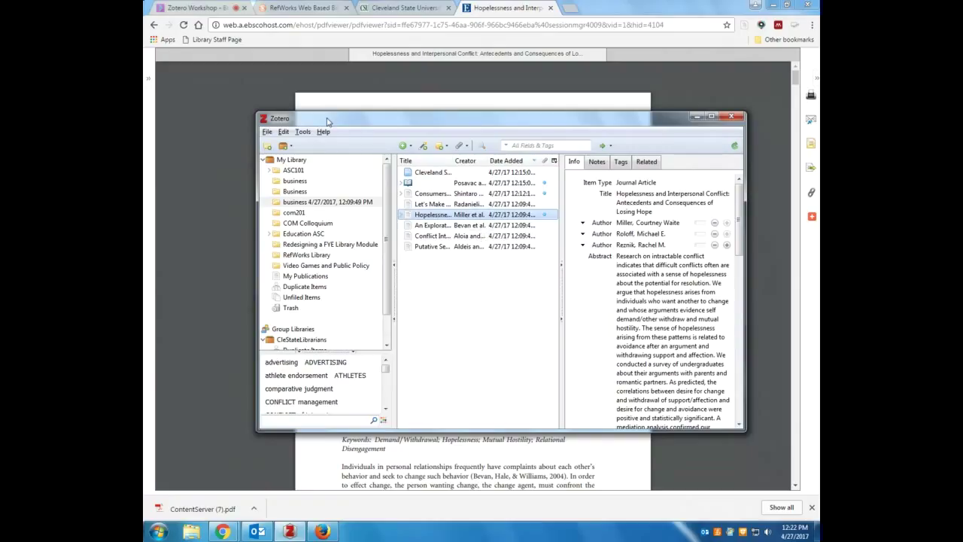
click(324, 532)
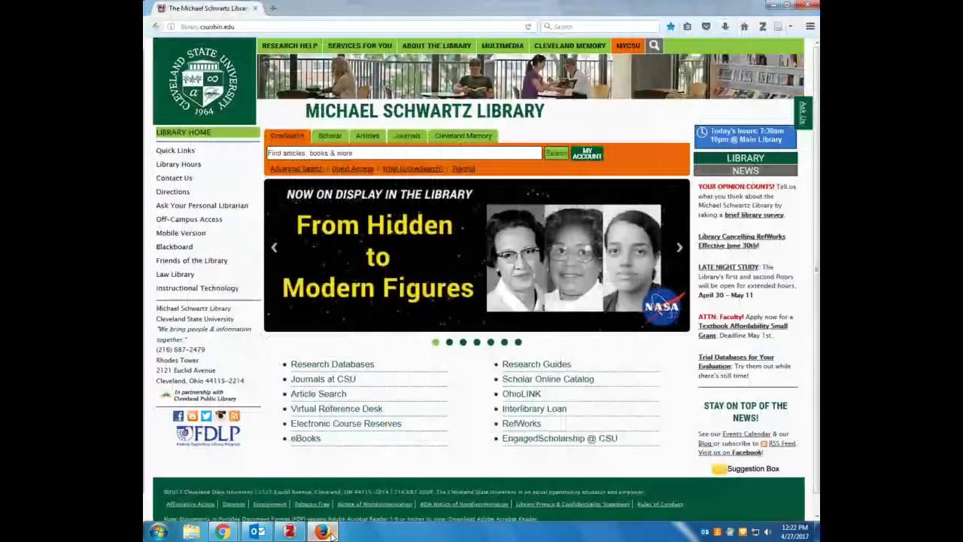
click(323, 532)
mouse_move(223, 532)
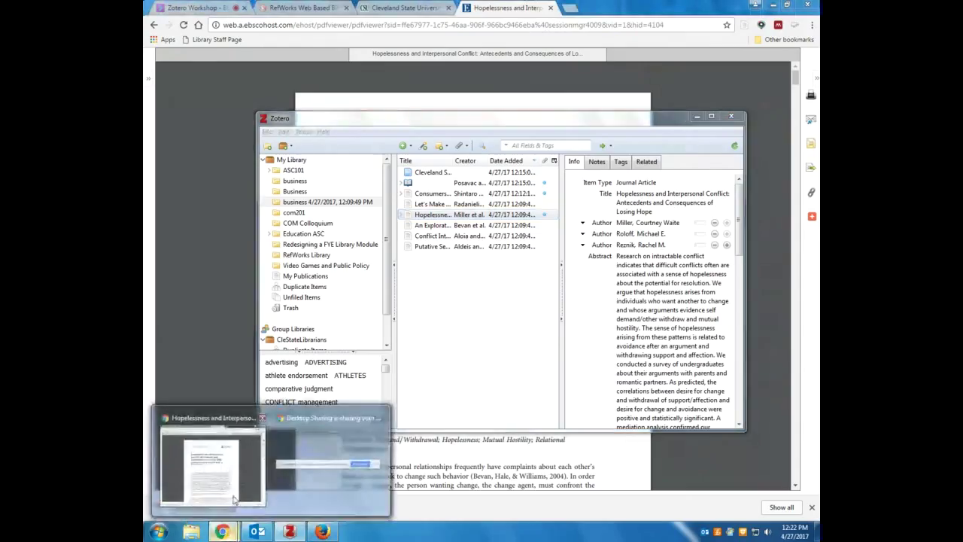
click(241, 452)
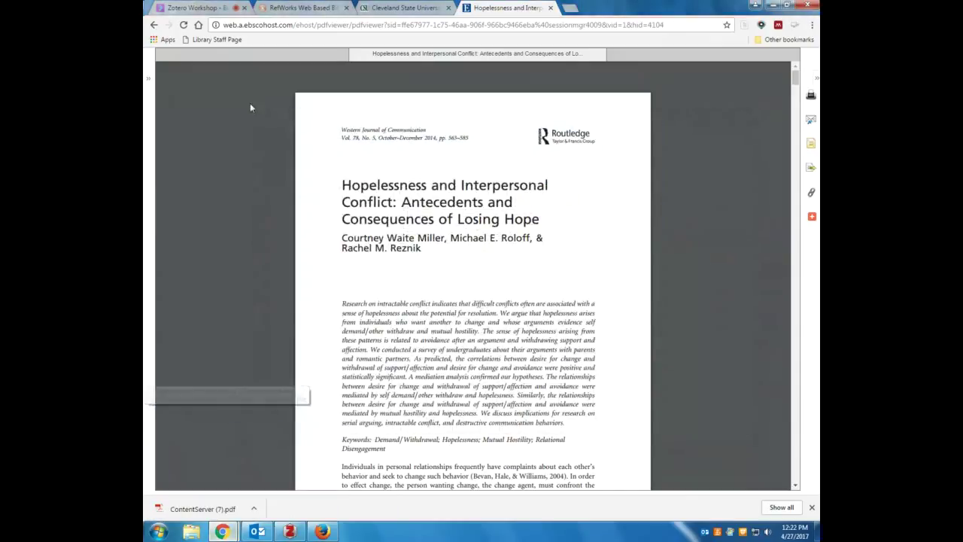
Load zotero.org in the RefWorks tab and open its Download page
click(300, 7)
click(337, 25)
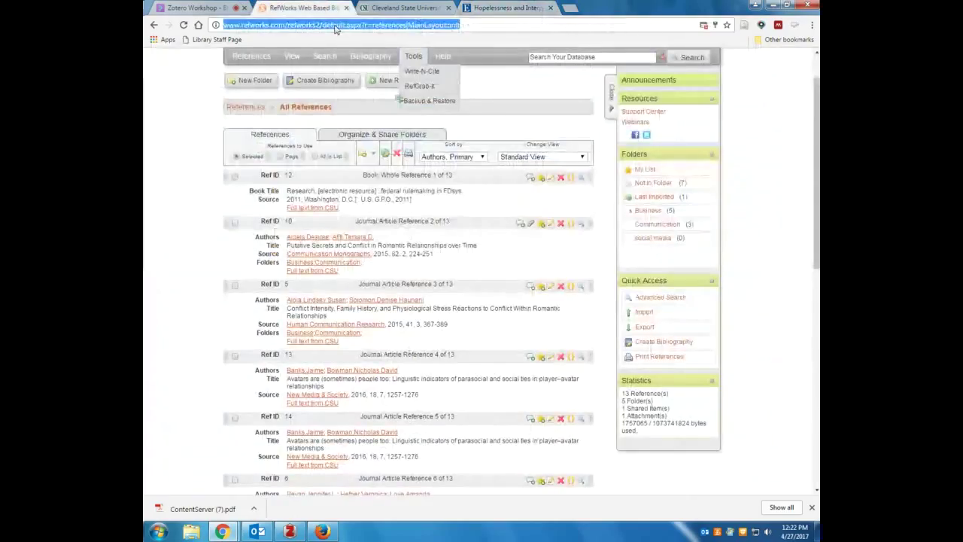
text(zotero)
key(Return)
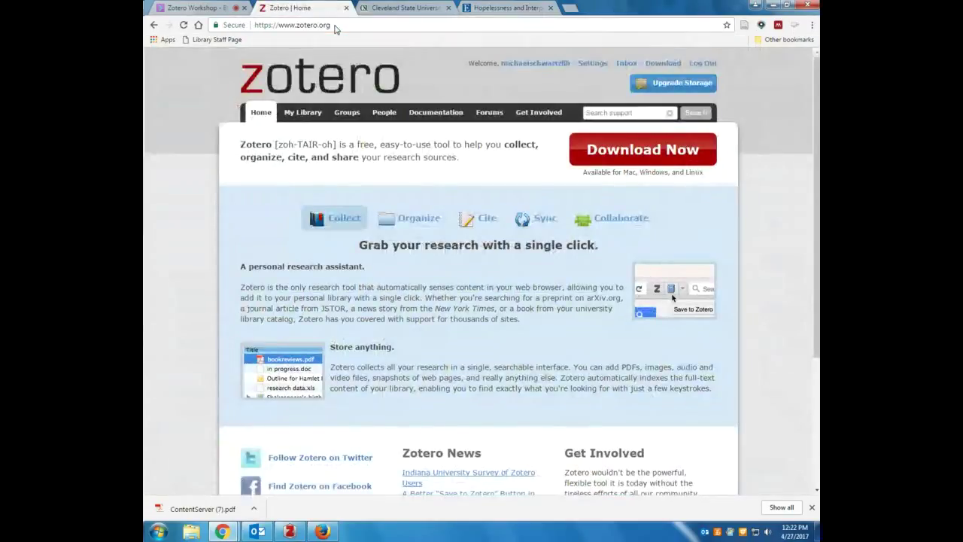
click(608, 157)
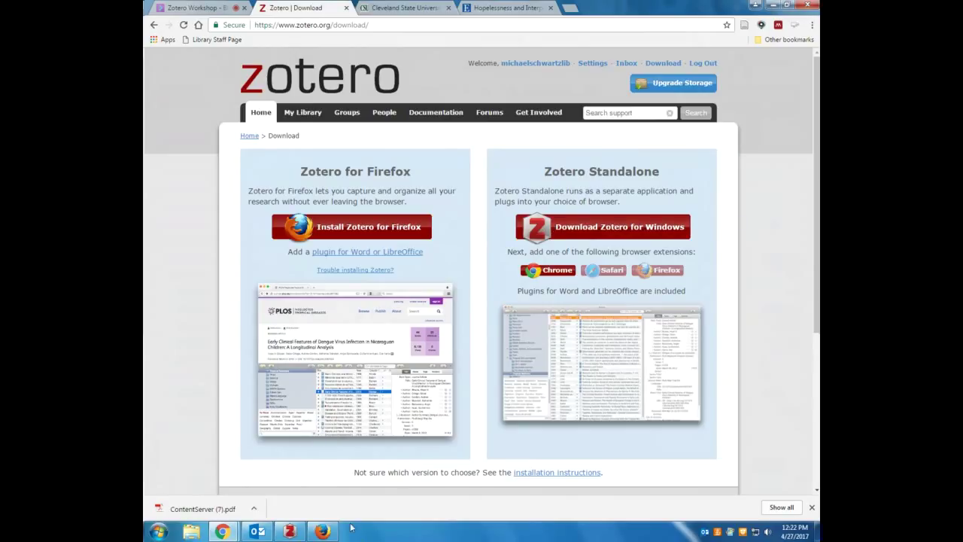
click(288, 532)
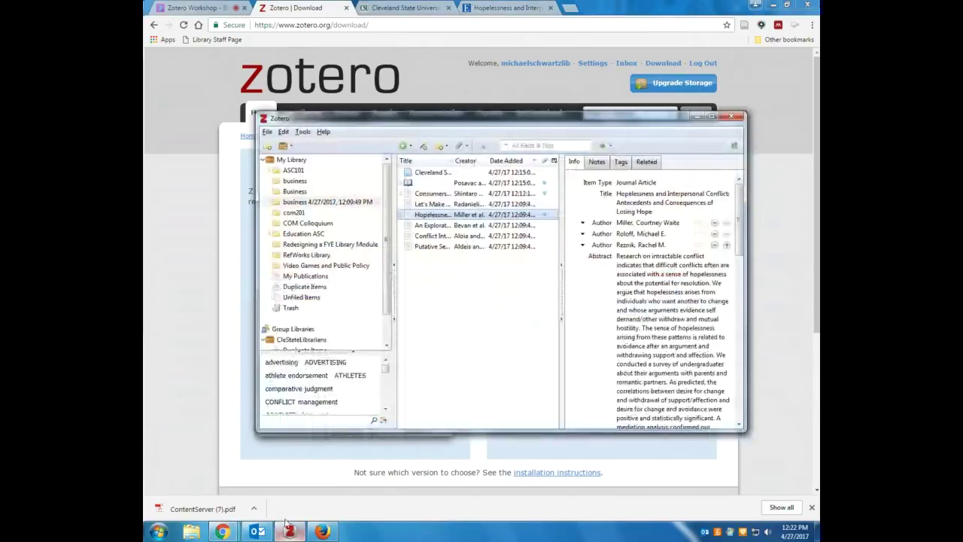
Install the Microsoft Word add-in from Zotero's Cite > Word Processors preferences
click(303, 132)
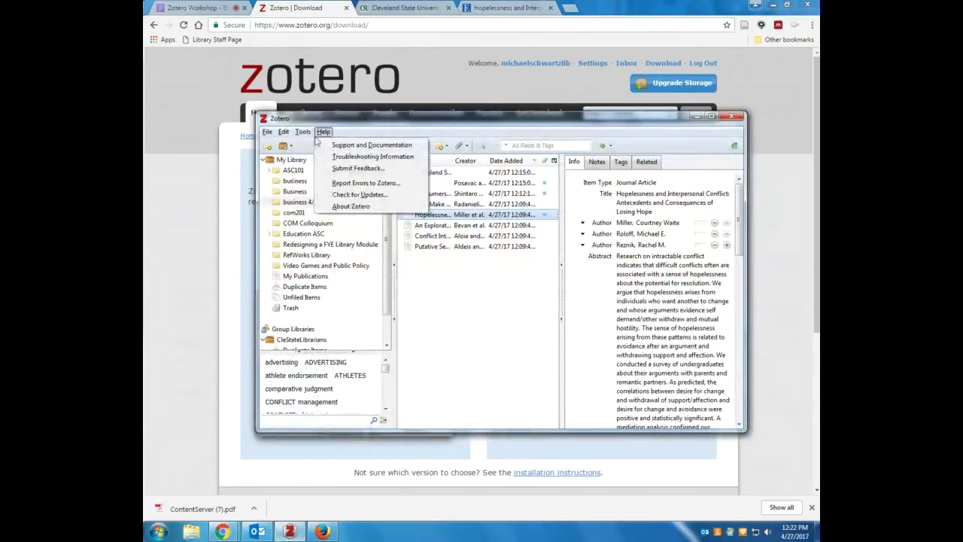
click(323, 186)
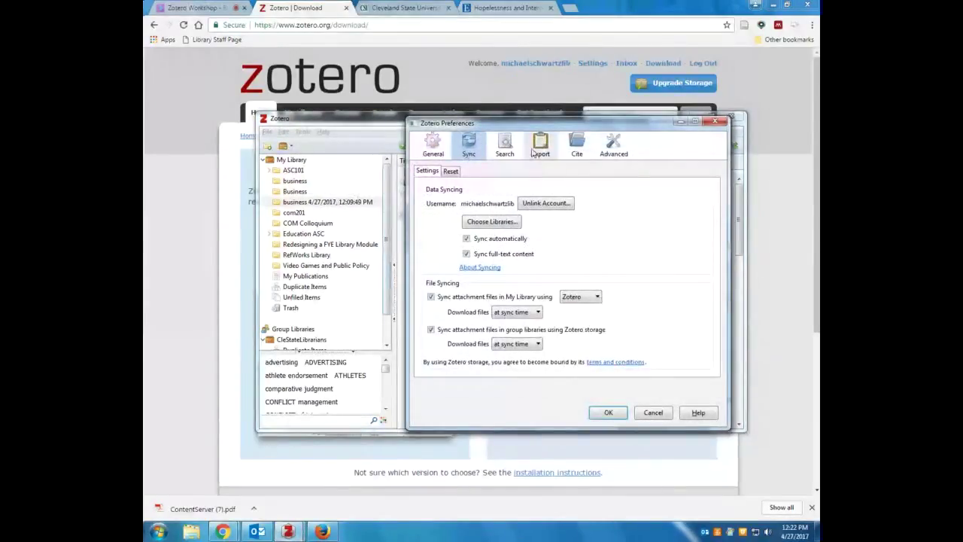
click(576, 143)
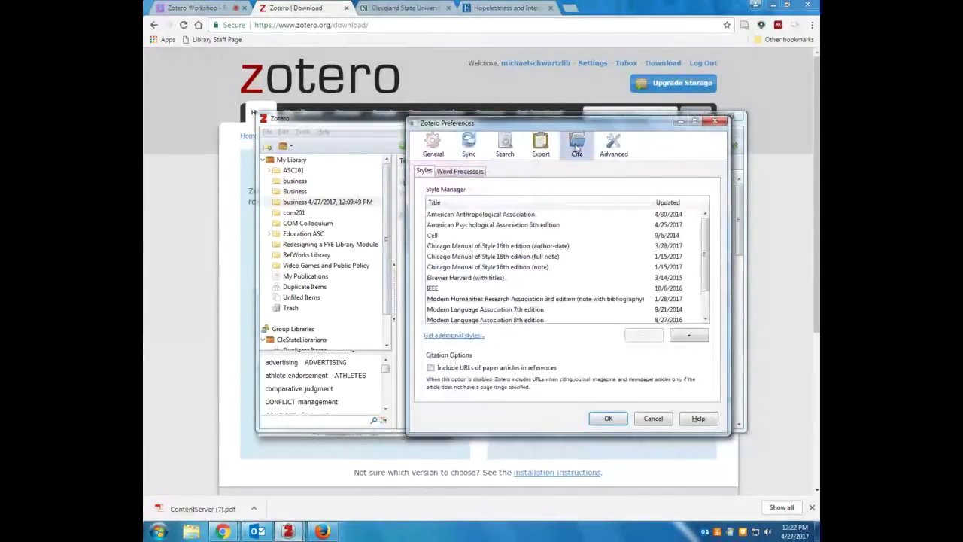
click(466, 171)
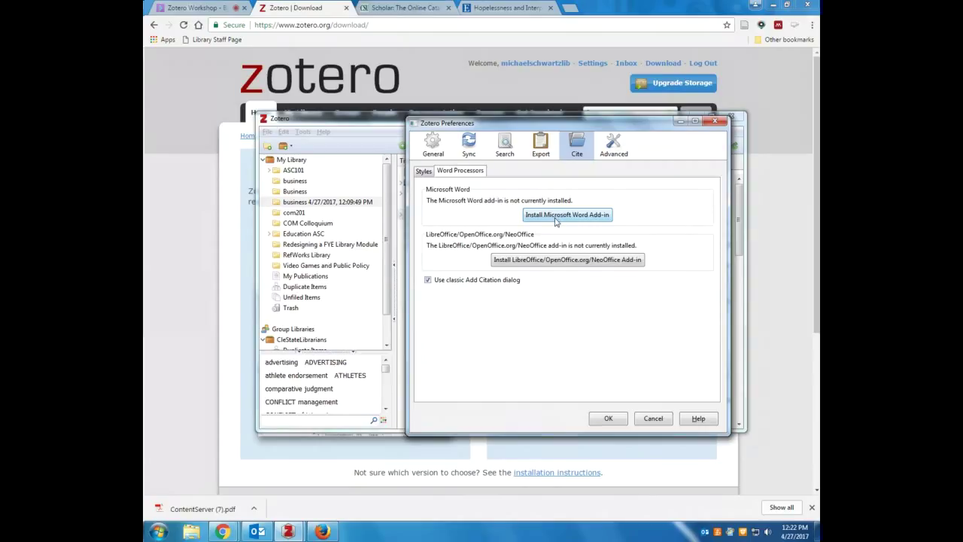
click(557, 217)
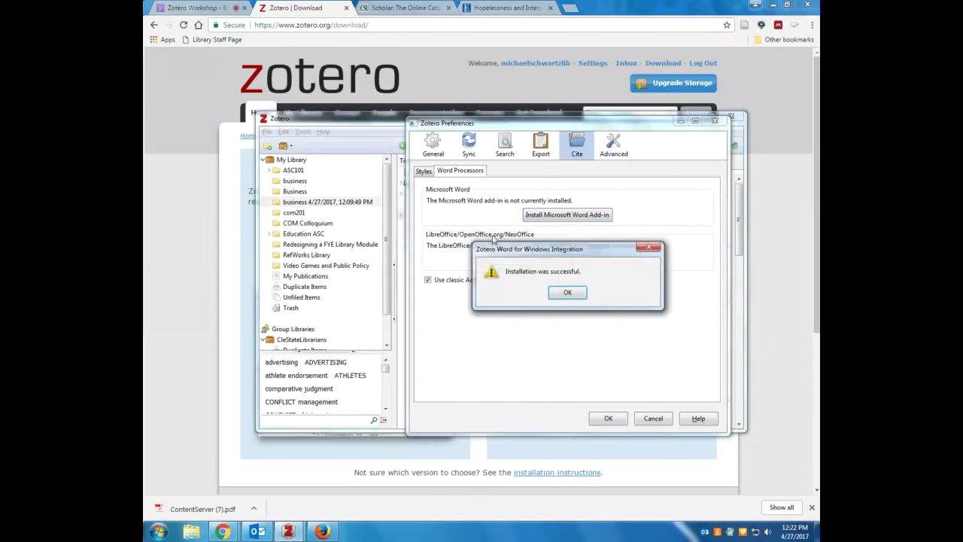
click(567, 292)
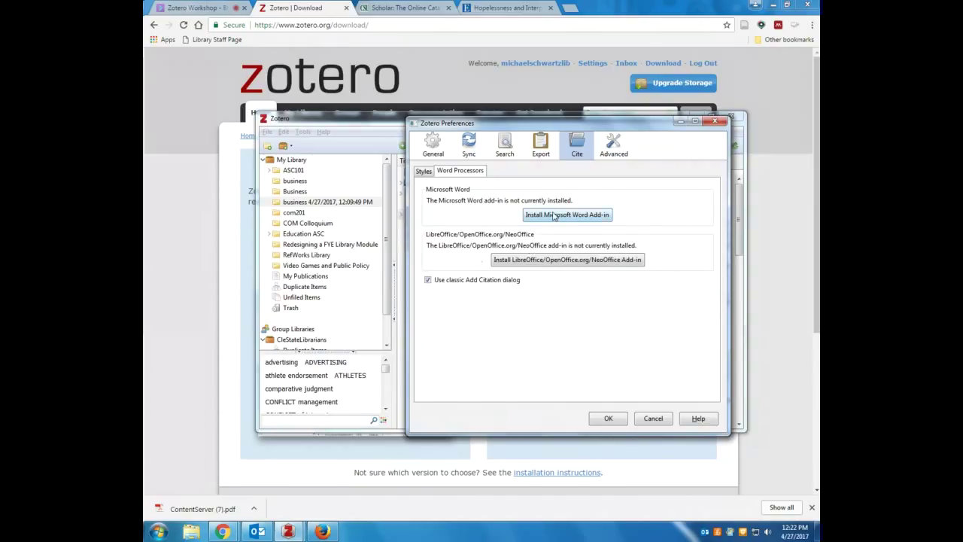
click(158, 532)
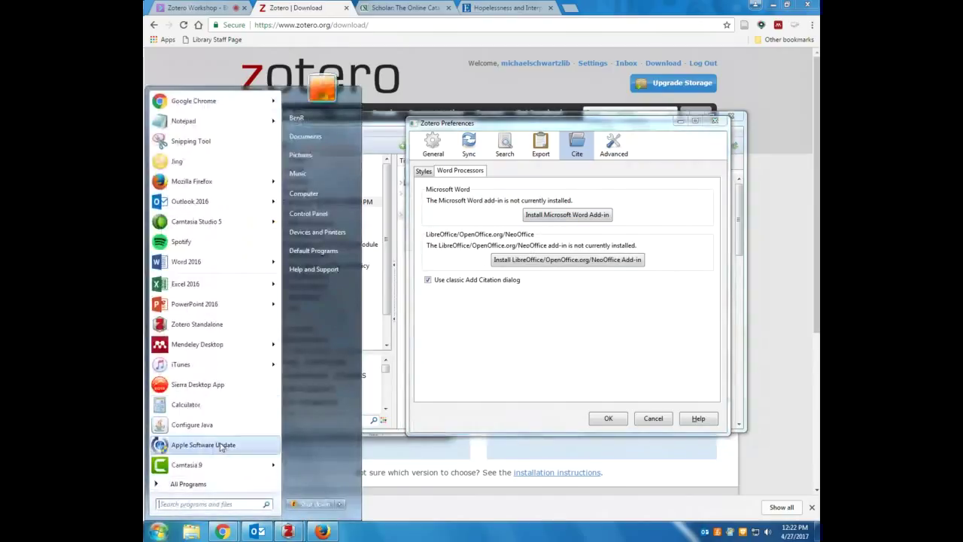
Launch Word 2016 on a blank Document1 and show the Zotero ribbon tab
click(202, 262)
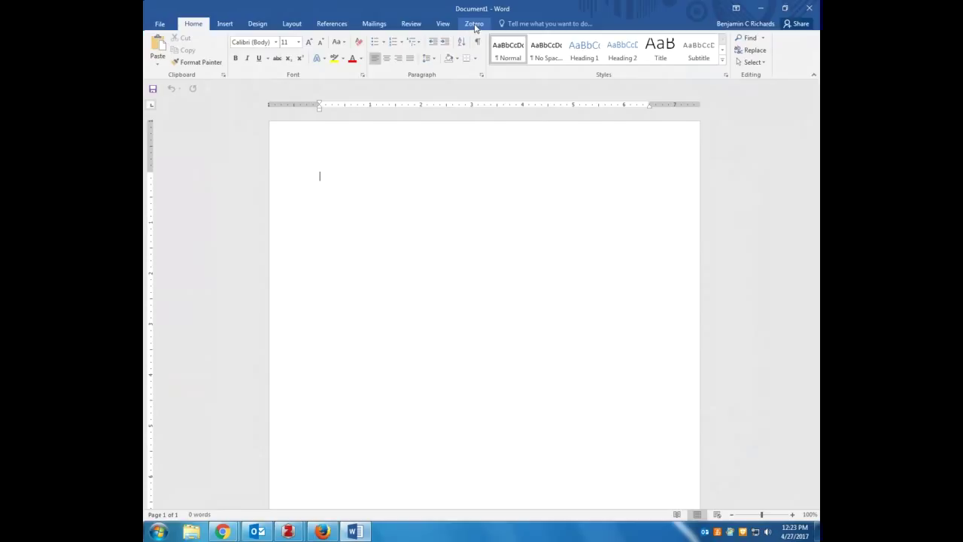
click(475, 25)
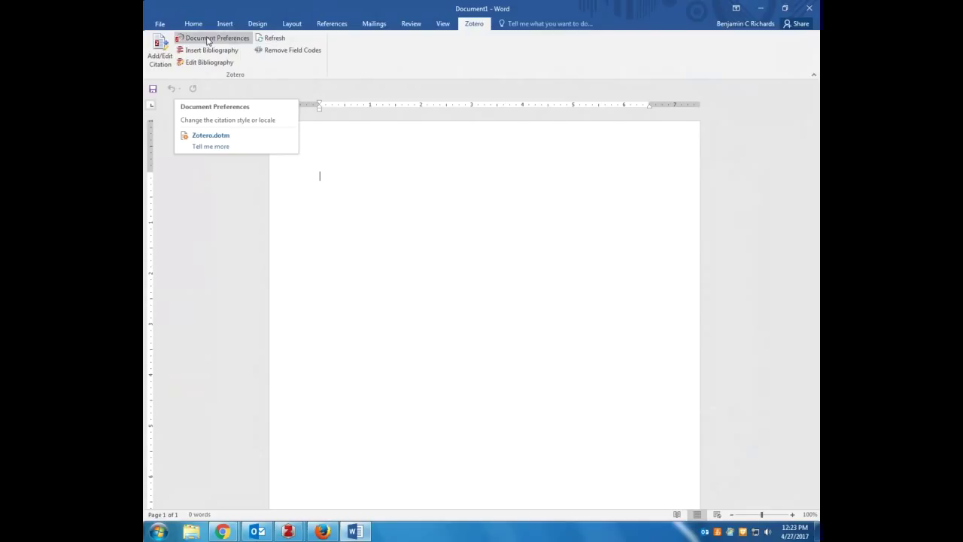
In Zotero Document Preferences, choose American Psychological Association 6th edition as the citation style
click(209, 40)
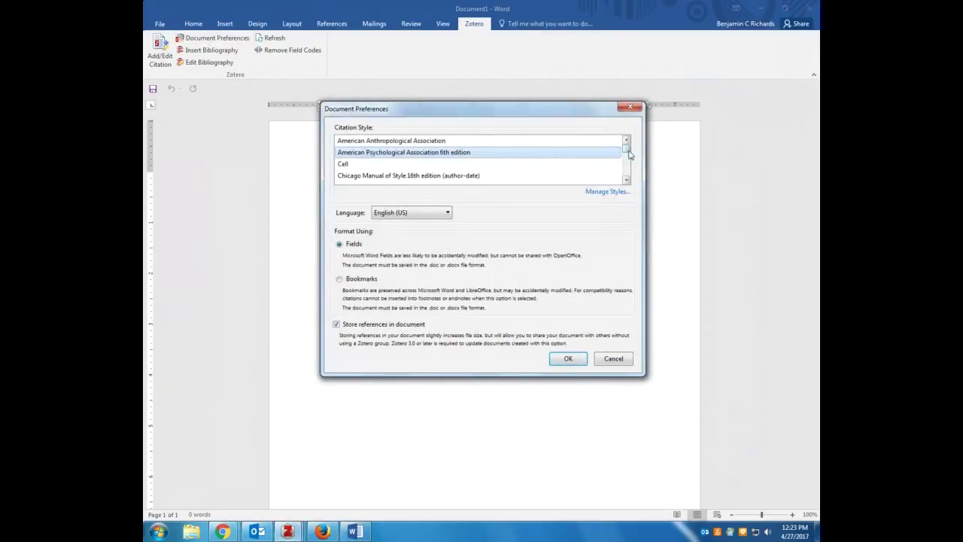
mouse_move(629, 149)
mouse_down()
mouse_move(626, 186)
mouse_move(643, 135)
mouse_move(637, 179)
mouse_move(637, 142)
mouse_up()
click(564, 363)
click(570, 362)
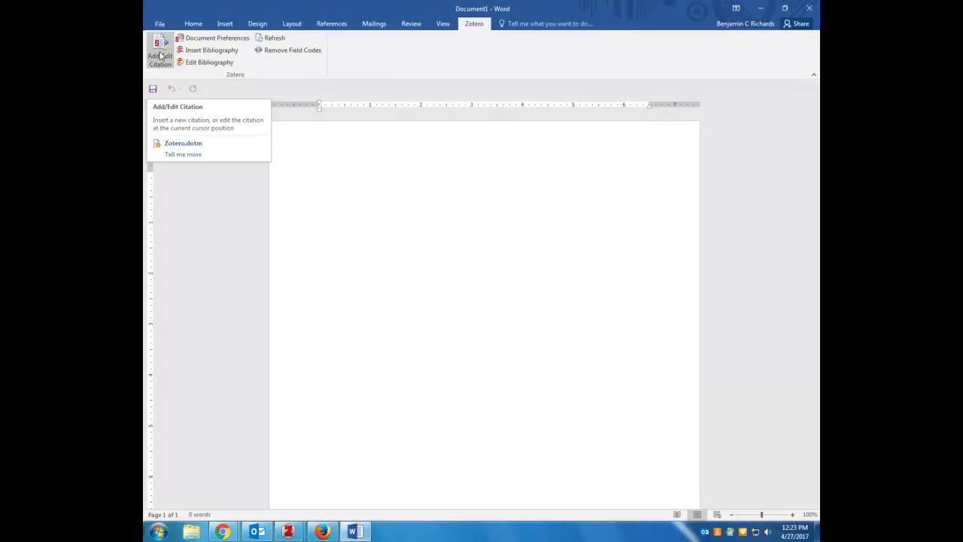
Cancel the Add/Edit Citation dialog and untick Use classic Add Citation dialog in Zotero preferences
click(161, 55)
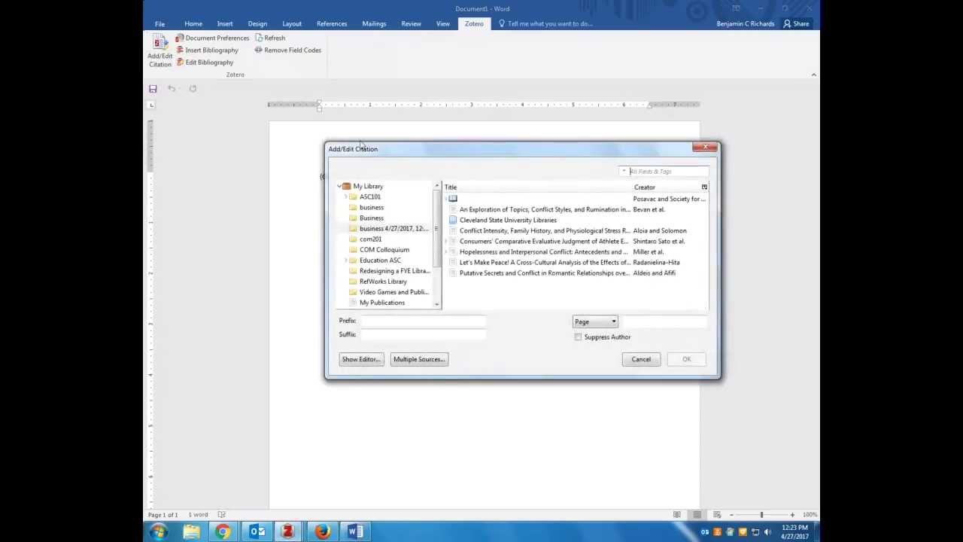
drag(361, 145, 417, 134)
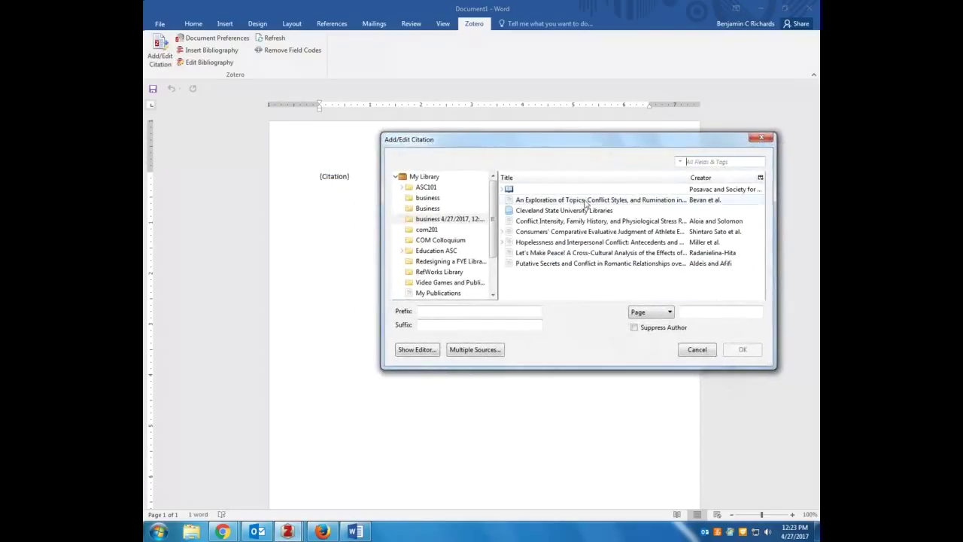
click(696, 351)
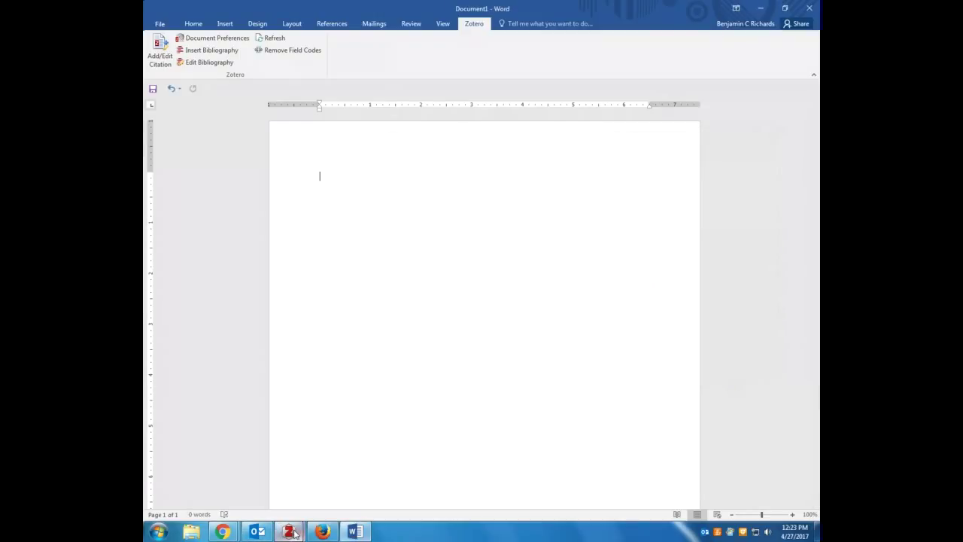
mouse_move(294, 533)
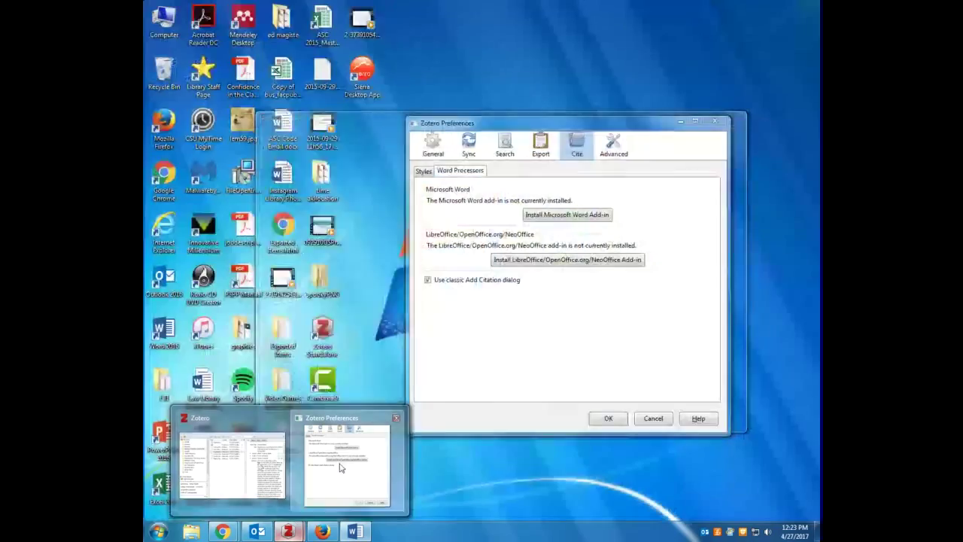
click(339, 468)
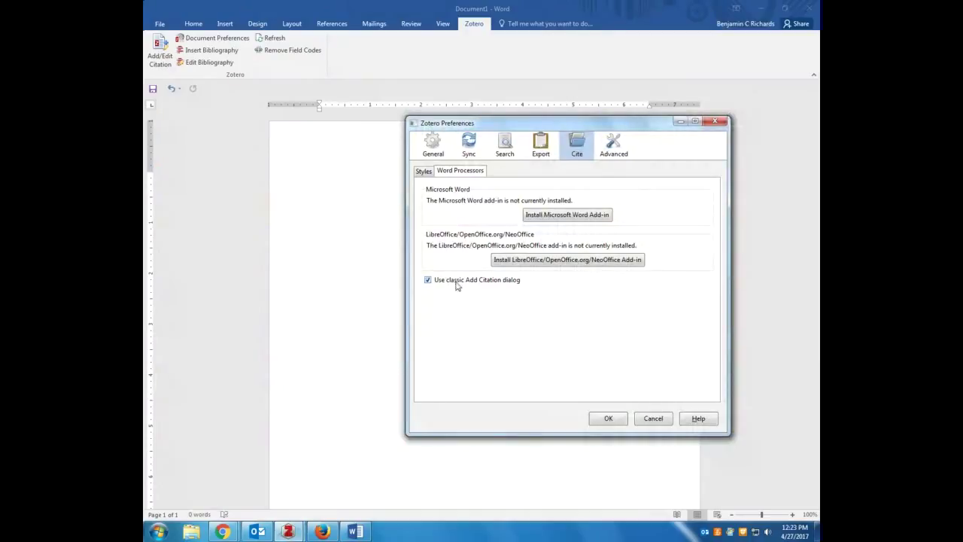
click(456, 285)
Save the preference change and switch the new citation dialog to the classic view
click(608, 419)
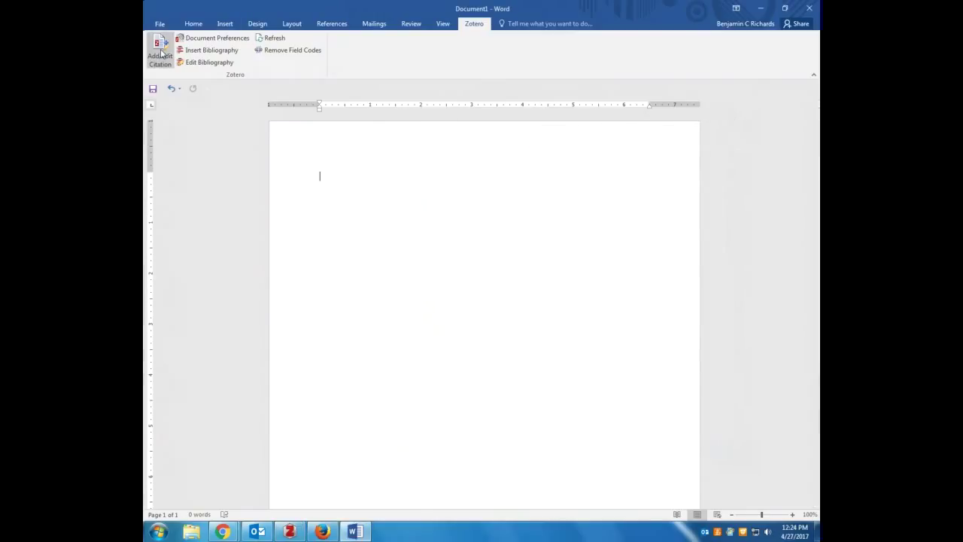
click(161, 45)
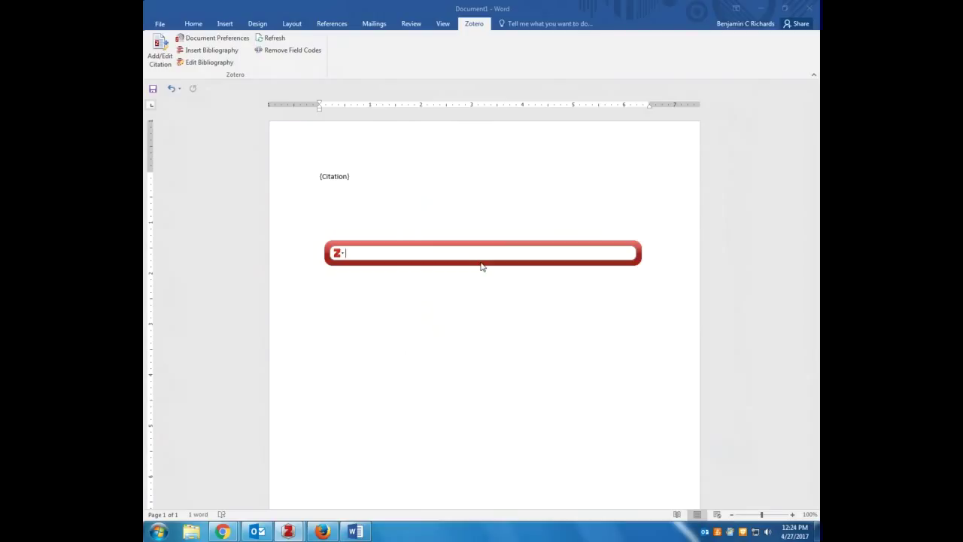
click(339, 254)
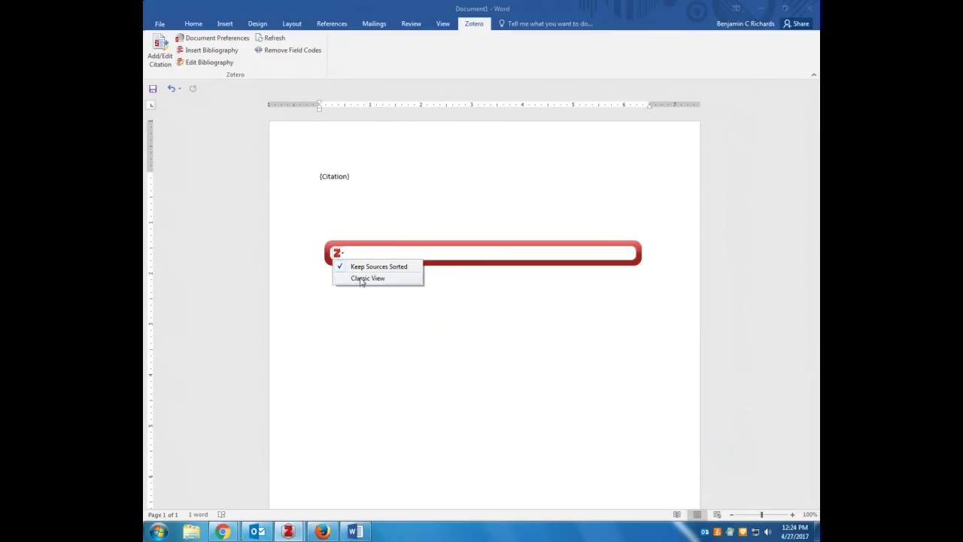
click(362, 279)
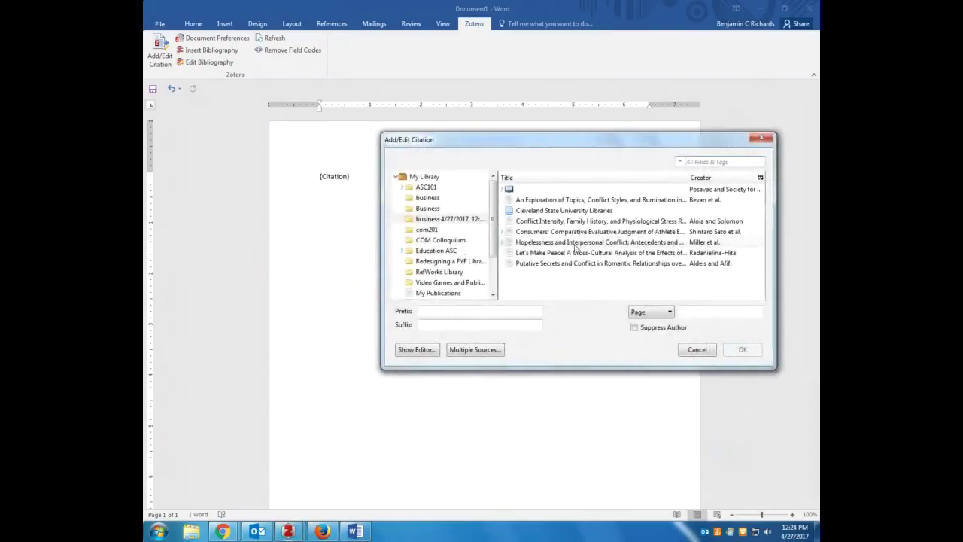
Cite the 2016 Consumers' Comparative athlete endorsers article from the dated business collection
click(440, 218)
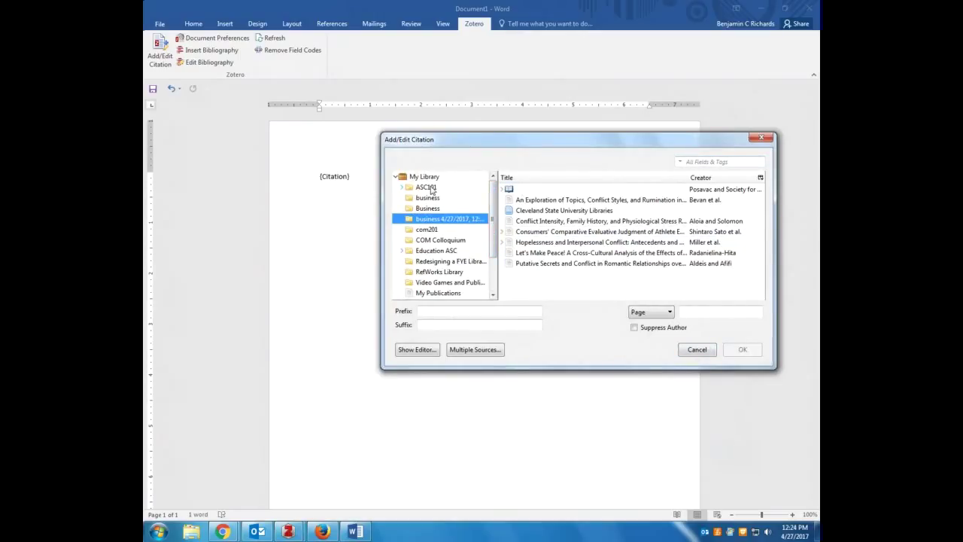
click(546, 212)
click(579, 222)
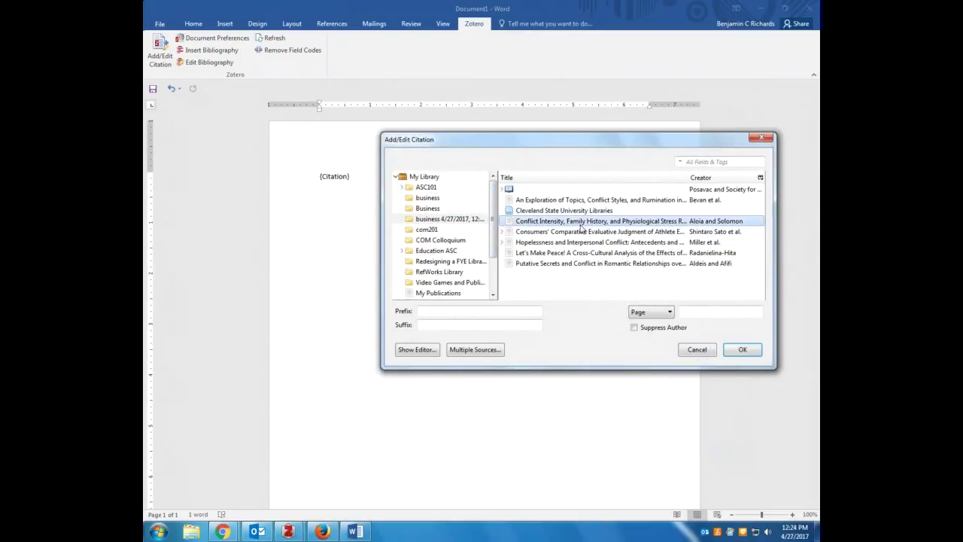
click(560, 232)
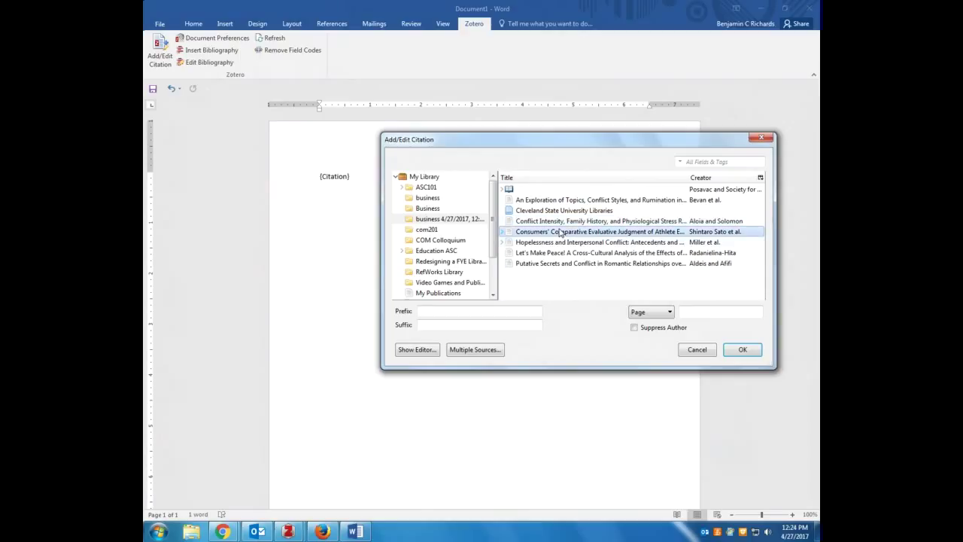
click(738, 351)
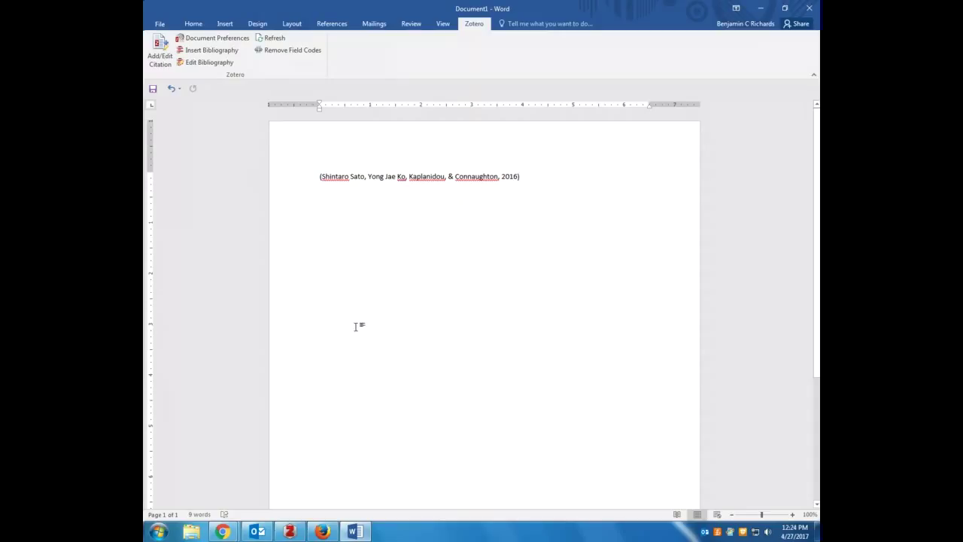
Re-enable Use classic Add Citation dialog under Zotero Options > Cite > Word Processors
click(289, 532)
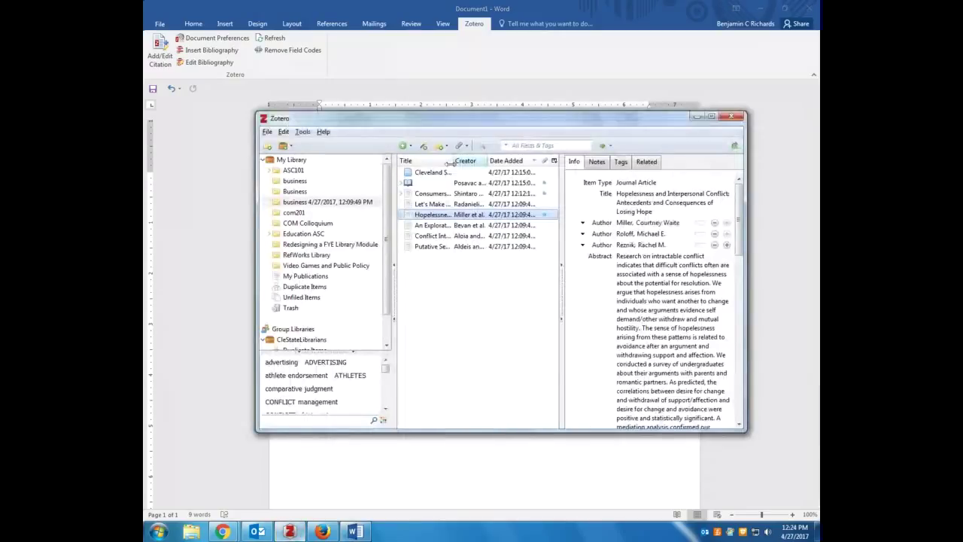
click(302, 132)
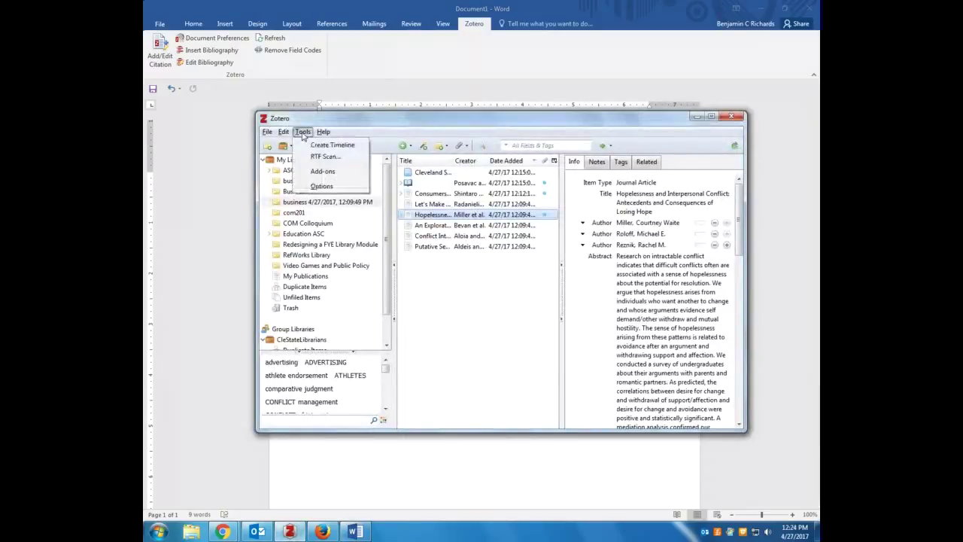
click(322, 187)
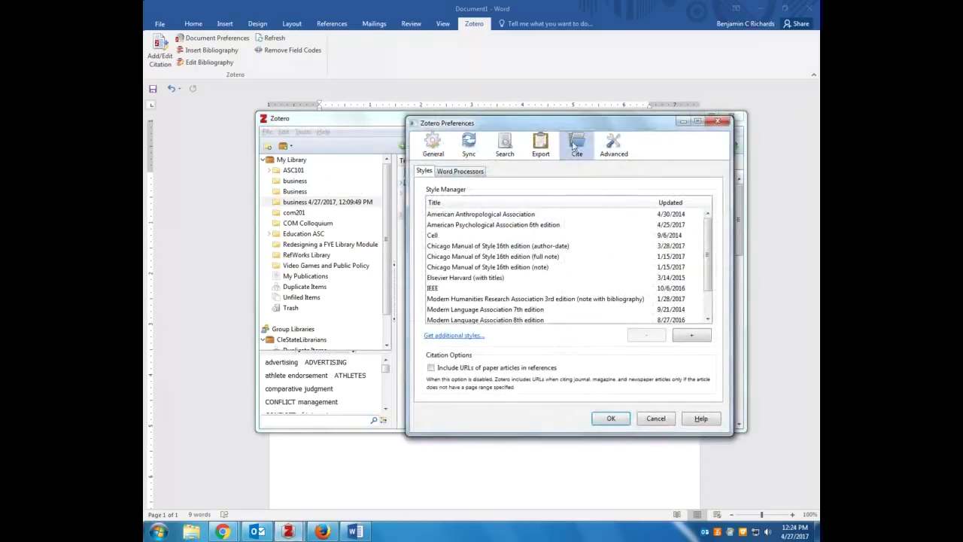
click(472, 172)
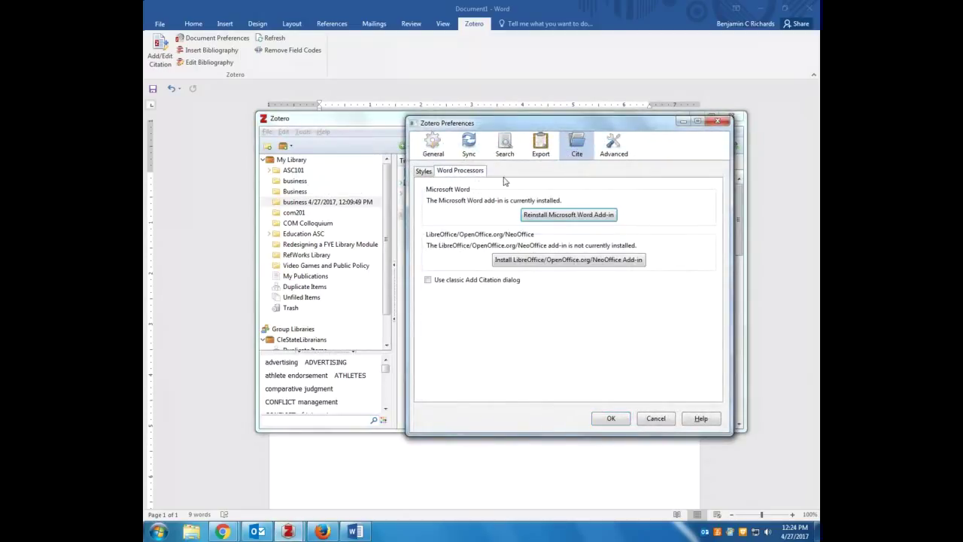
click(435, 281)
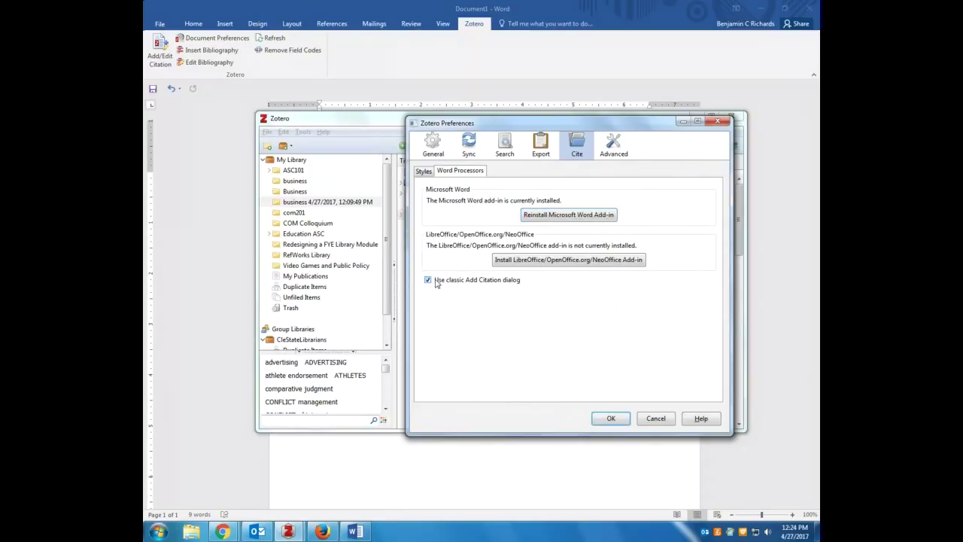
click(609, 418)
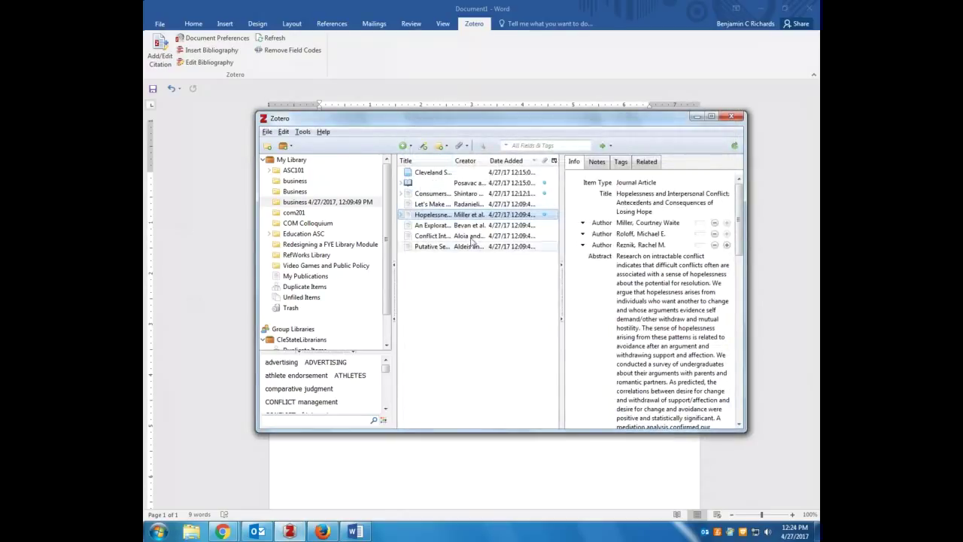
double_click(474, 192)
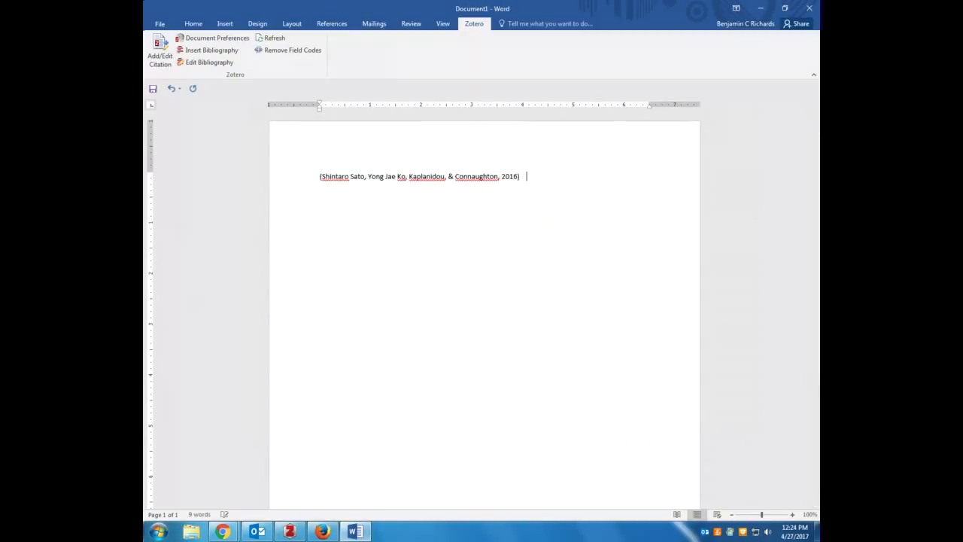
Start a new citation in Multiple Sources mode and add the Consumers' Comparative article
click(160, 50)
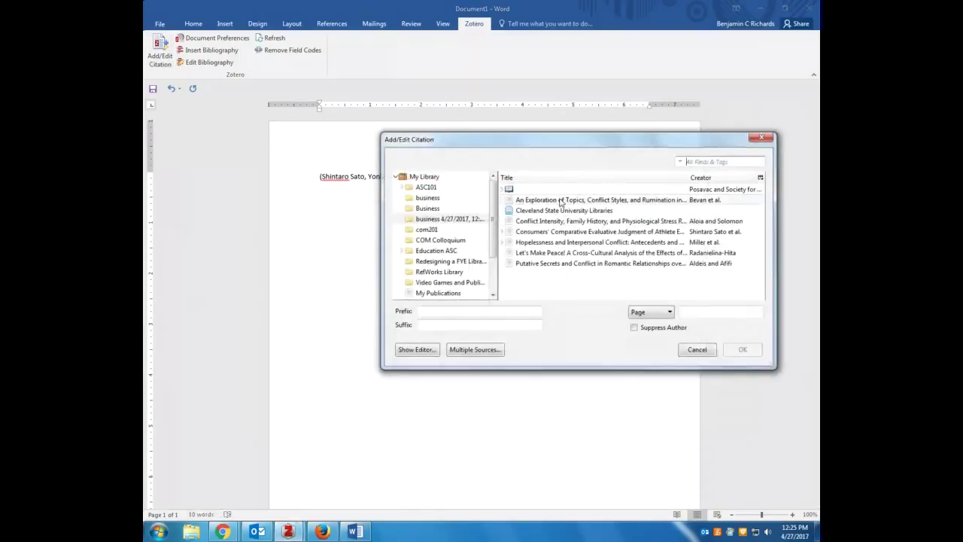
drag(542, 144, 478, 218)
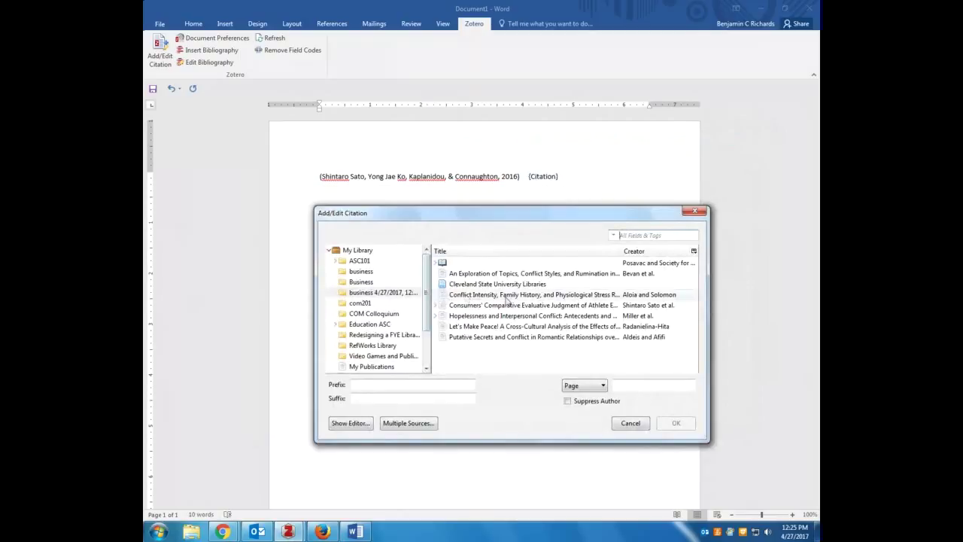
click(407, 423)
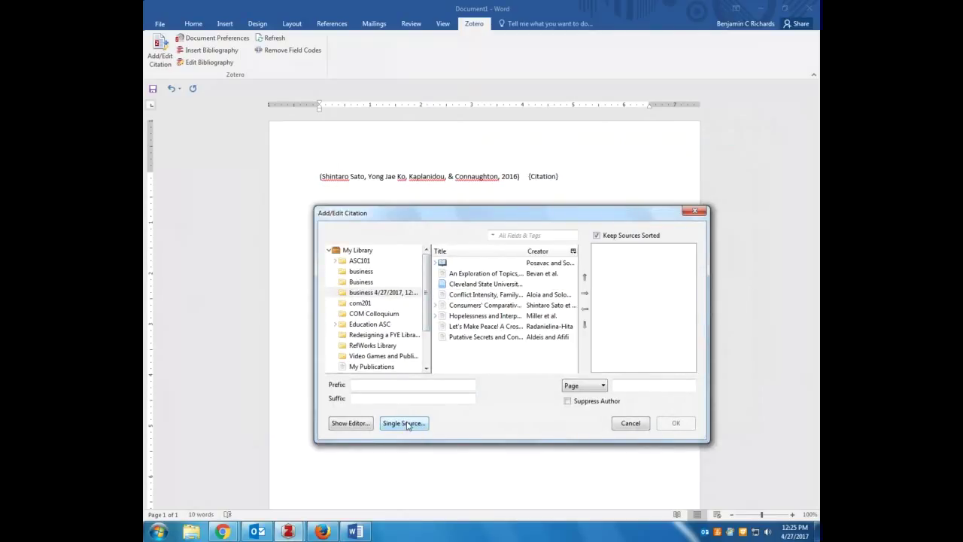
click(476, 306)
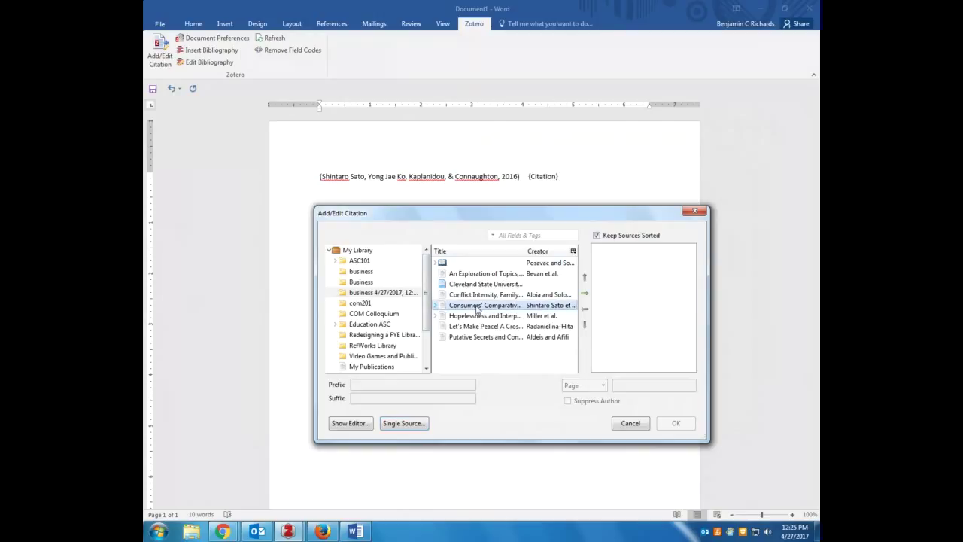
click(585, 296)
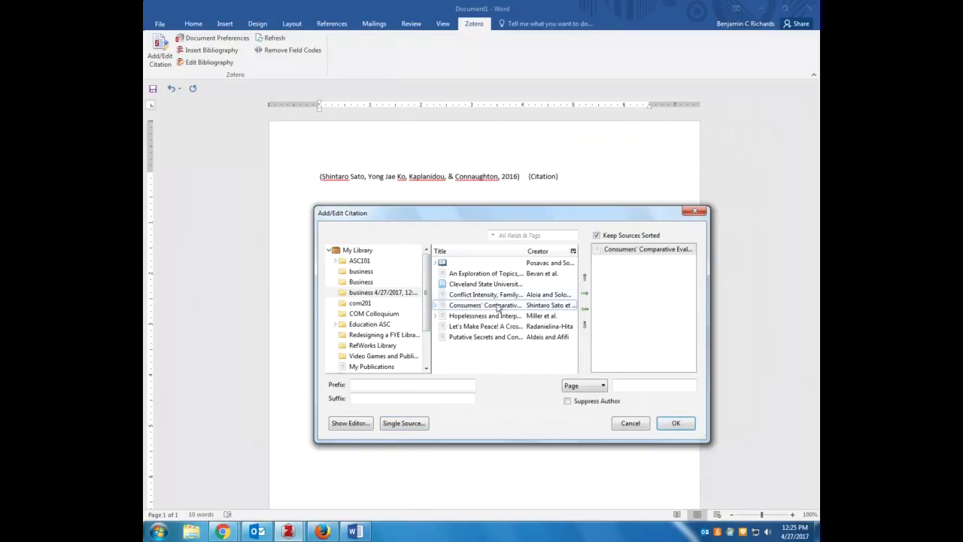
Add the Conflict Intensity and An Exploration of Topics articles and insert the combined citation
click(483, 295)
click(585, 294)
click(486, 273)
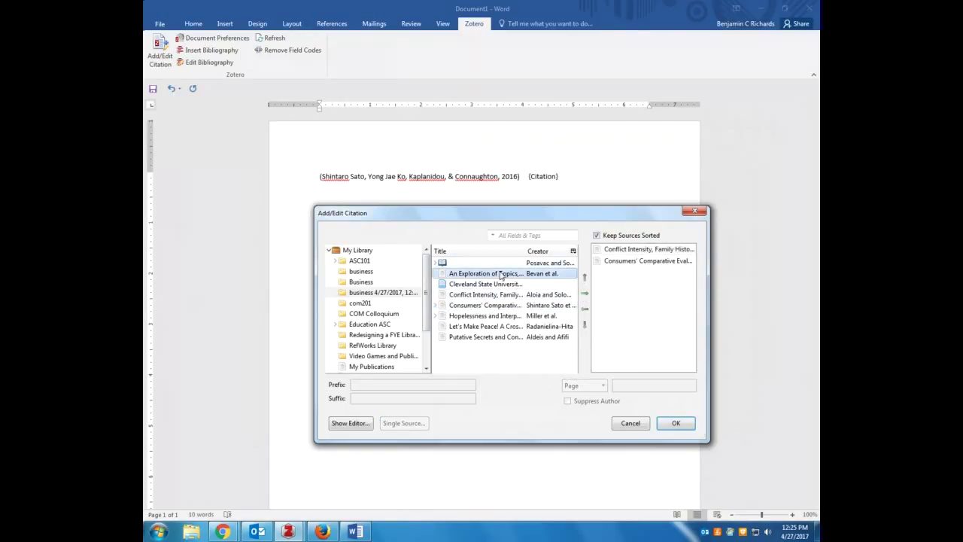
click(584, 294)
click(676, 424)
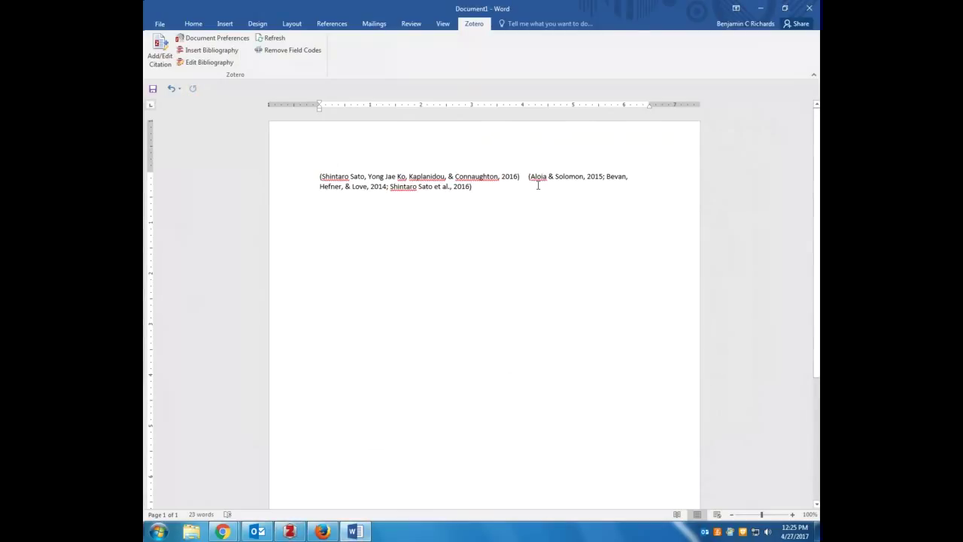
key(Return)
key(Return)
click(160, 53)
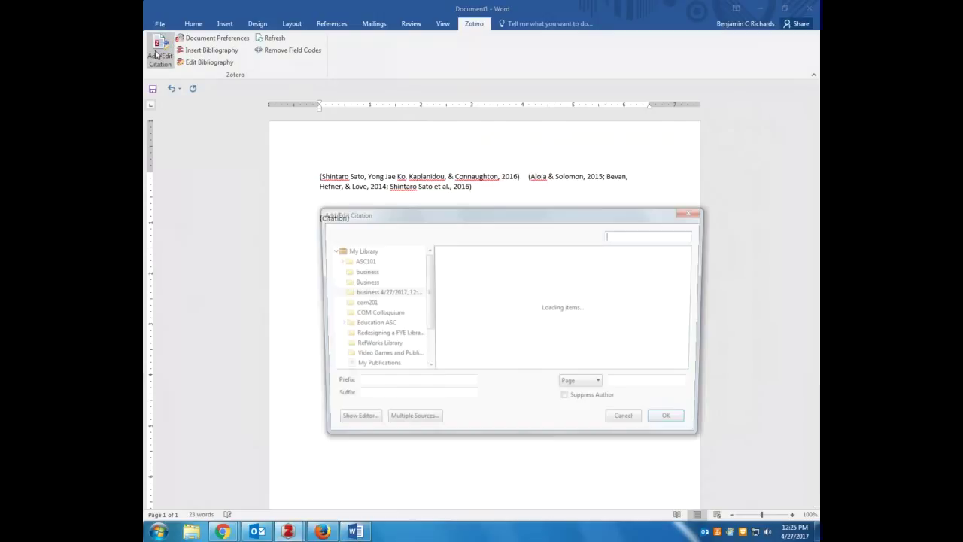
Pick the Consumers' Comparative article and browse the locator types, keeping Page
click(485, 305)
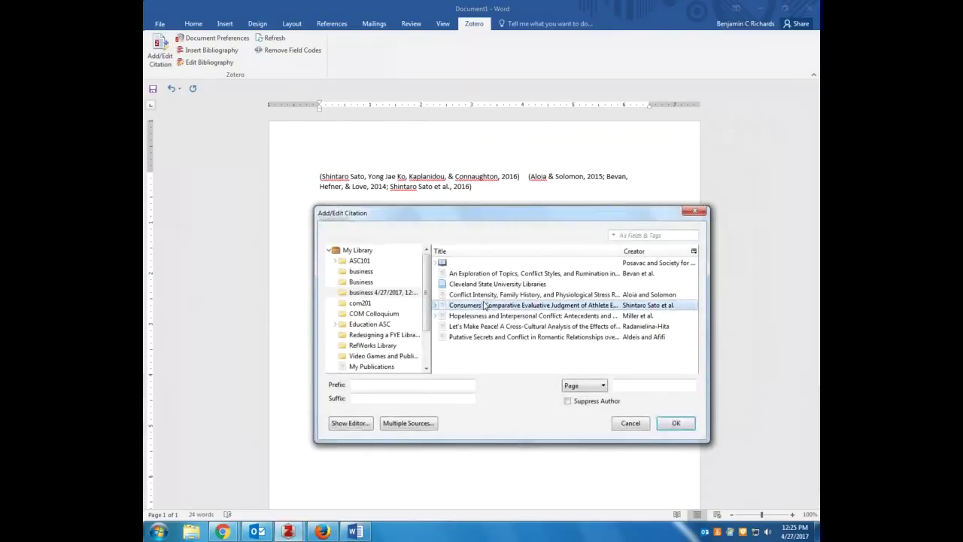
click(632, 386)
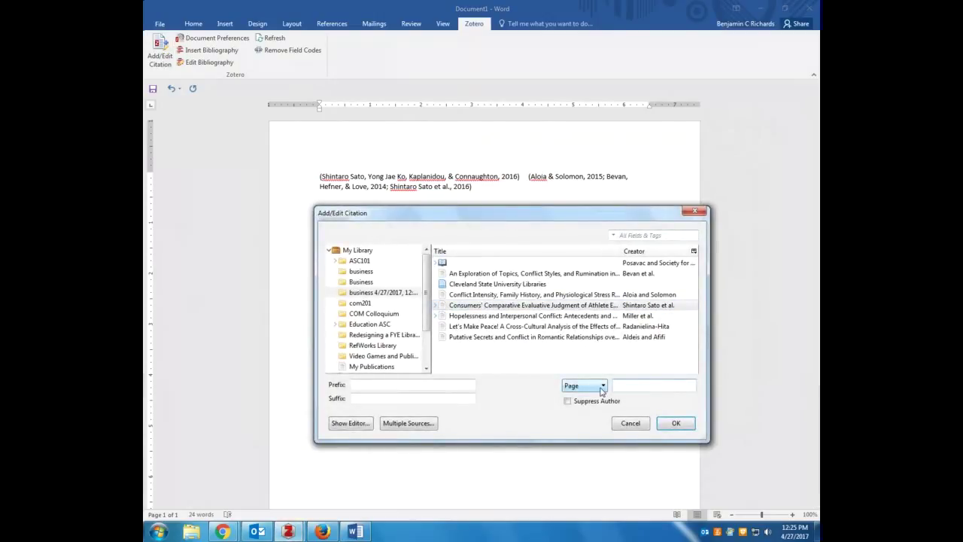
click(602, 387)
click(602, 386)
click(602, 387)
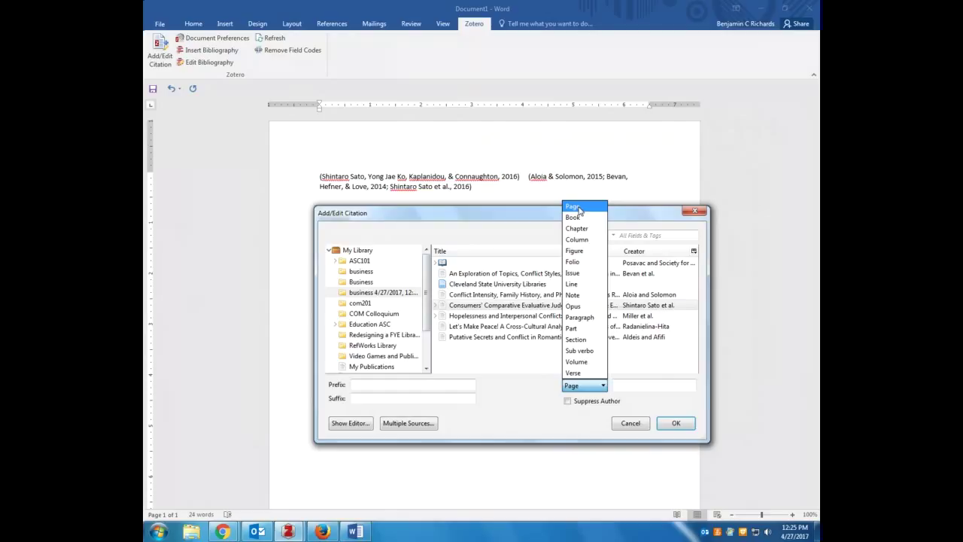
click(579, 210)
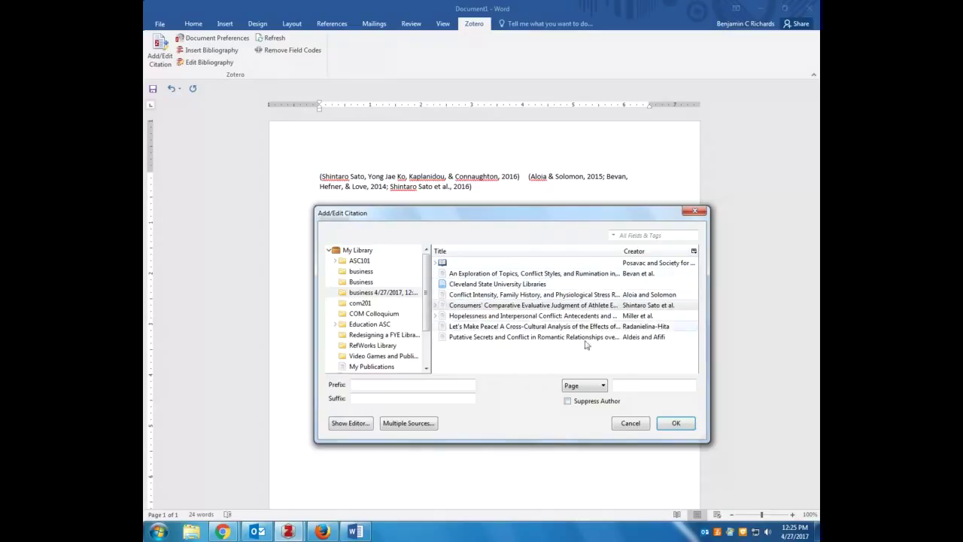
Cite Conflict Intensity with Suppress Author, then type 'Alaoia & Solomon(2015).' on the line
click(591, 295)
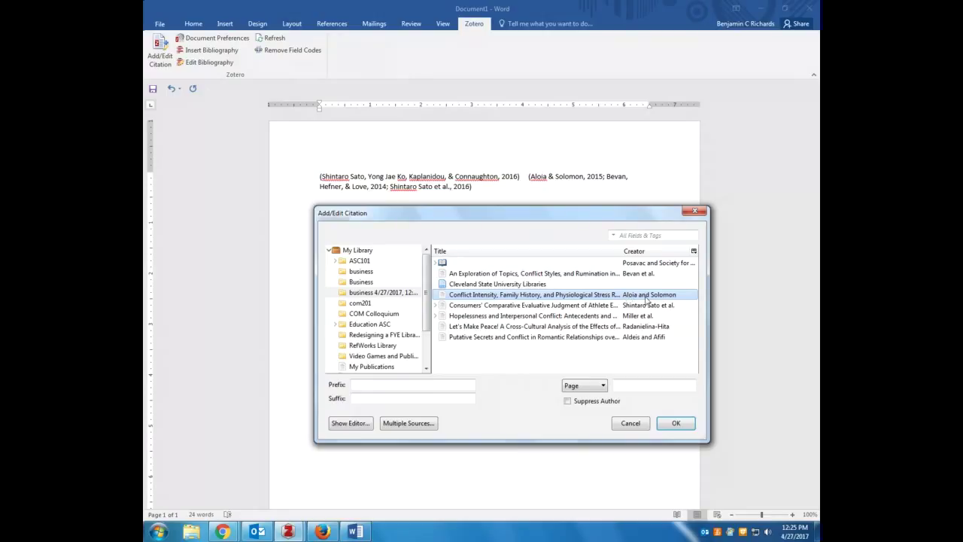
click(586, 405)
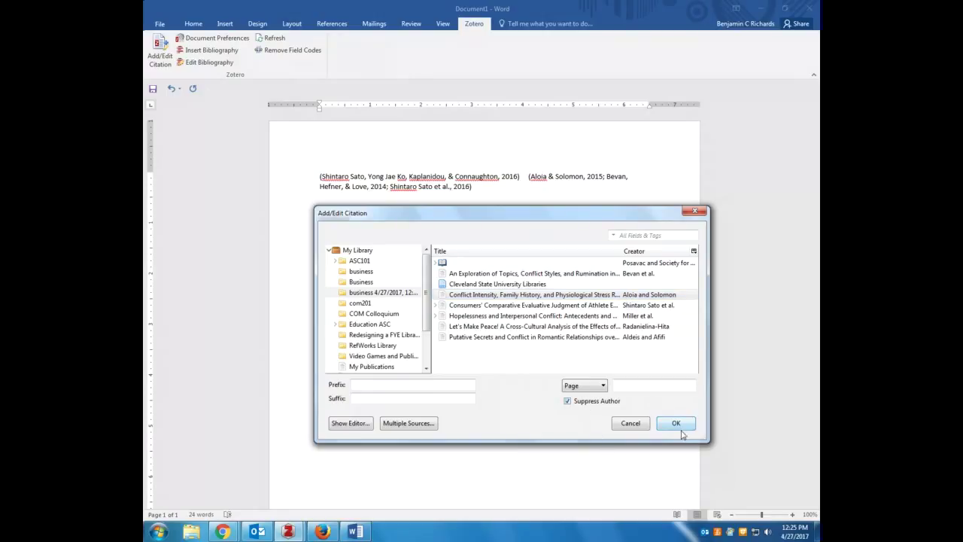
click(677, 423)
click(325, 219)
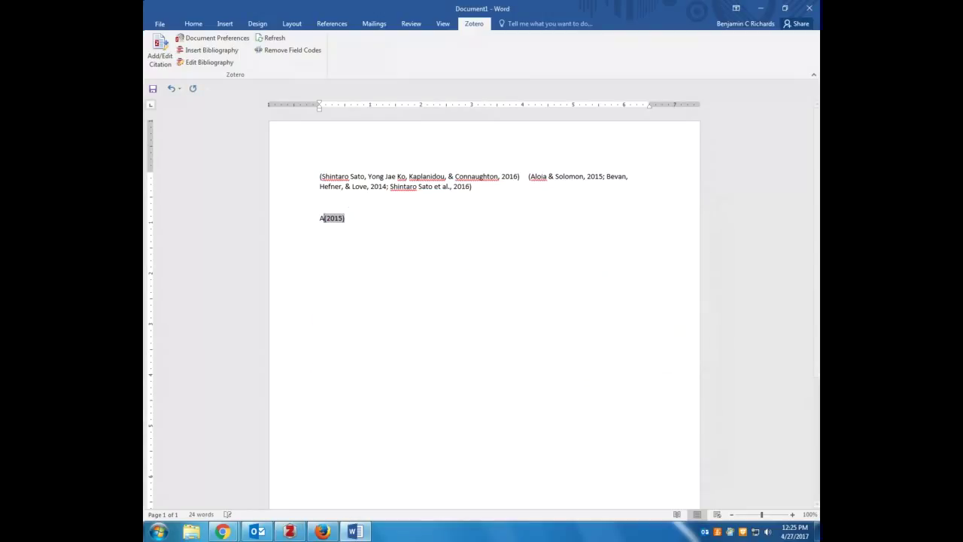
text(Alaoia )
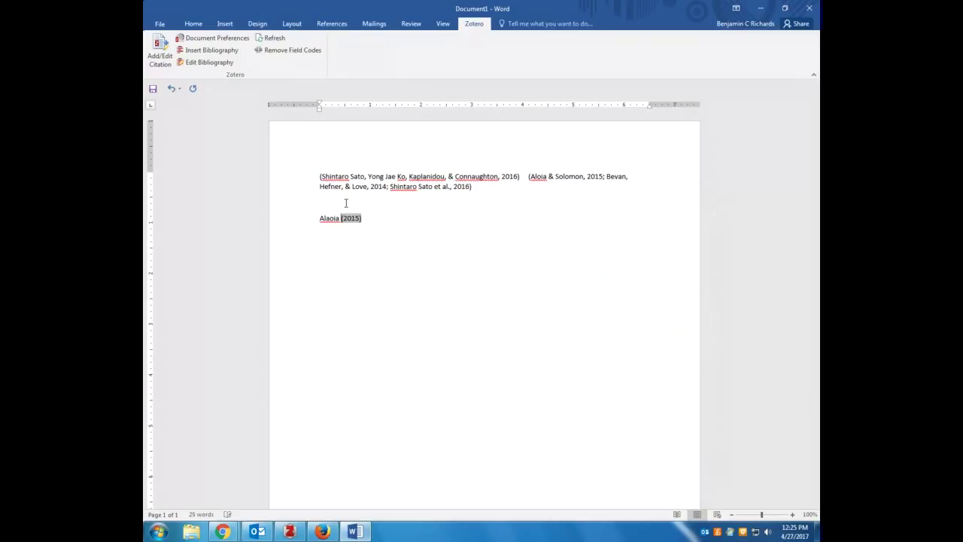
text(& Solomon(2015))
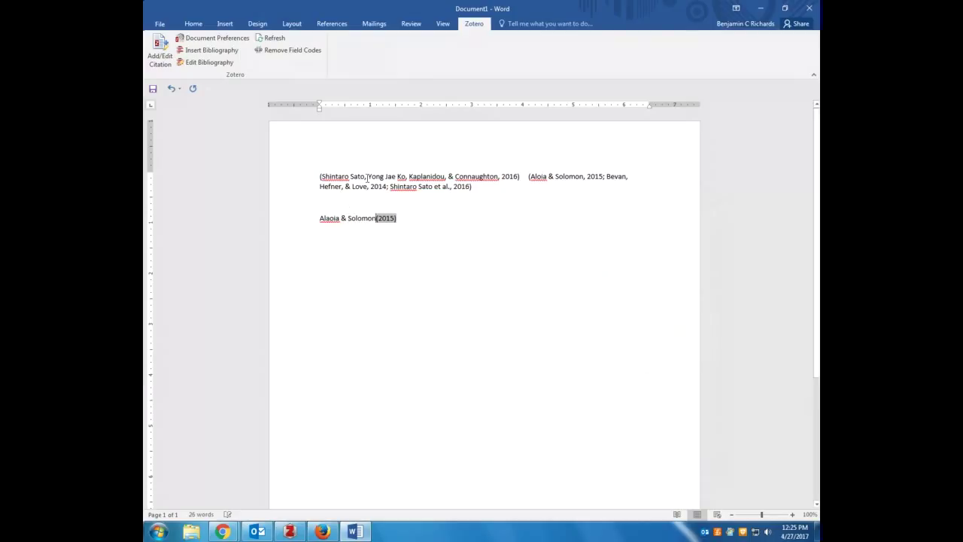
text(.)
key(Return)
key(Return)
key(Return)
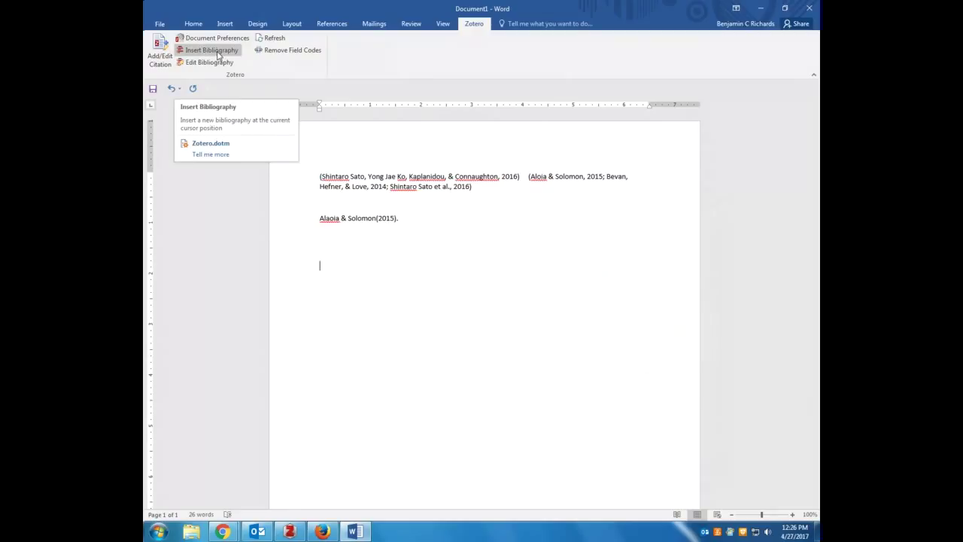
Insert the APA bibliography and change 'Family History' to 'family history' in the Aloia & Solomon entry
click(218, 54)
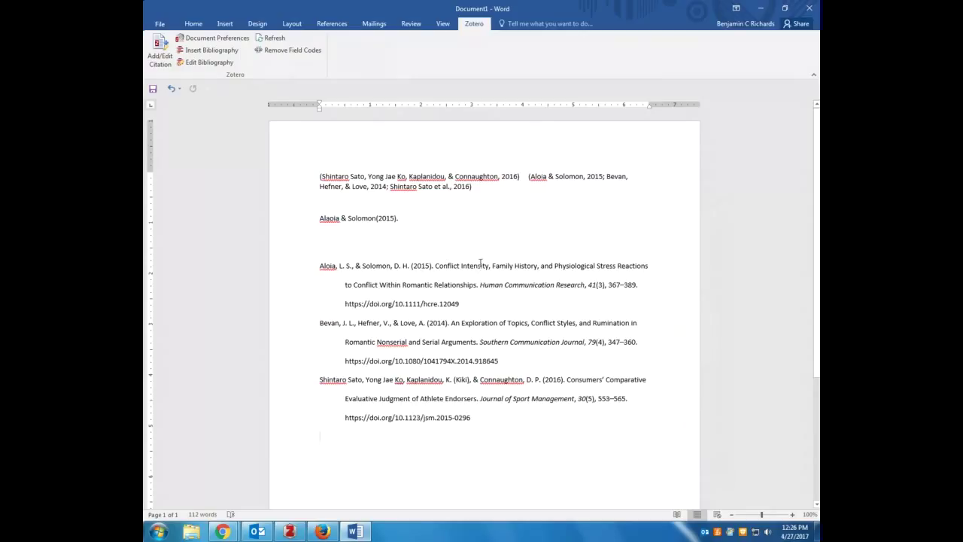
click(491, 264)
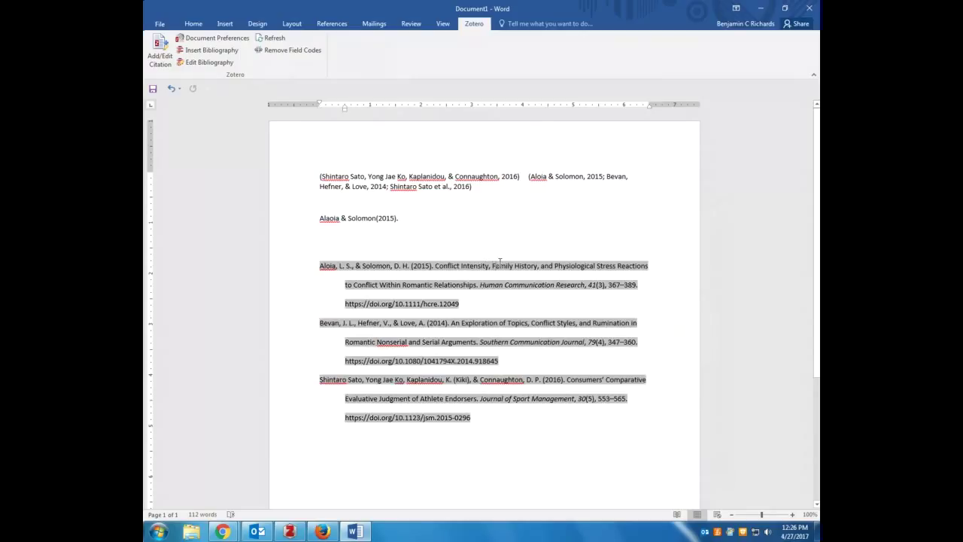
key(Delete)
text(f)
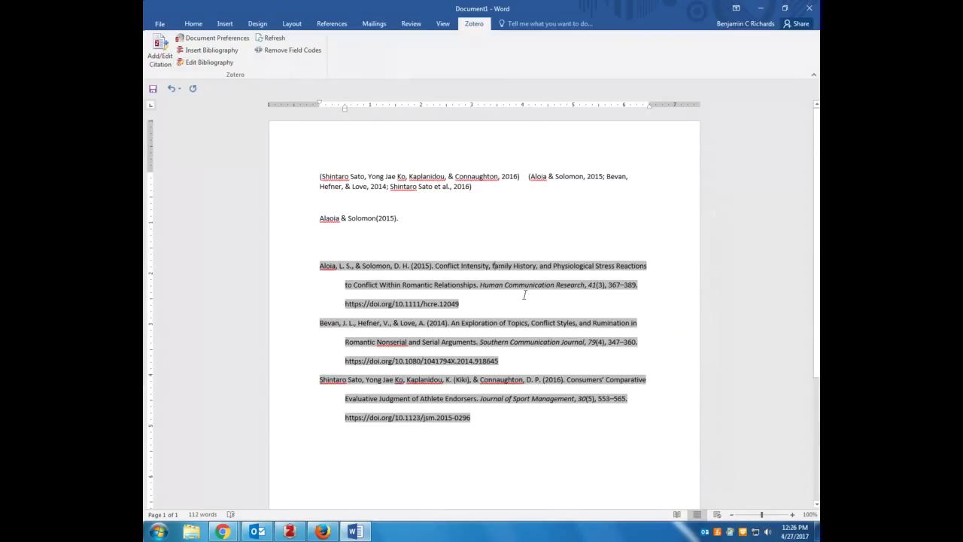
key(ctrl+Right)
key(Delete)
text(h)
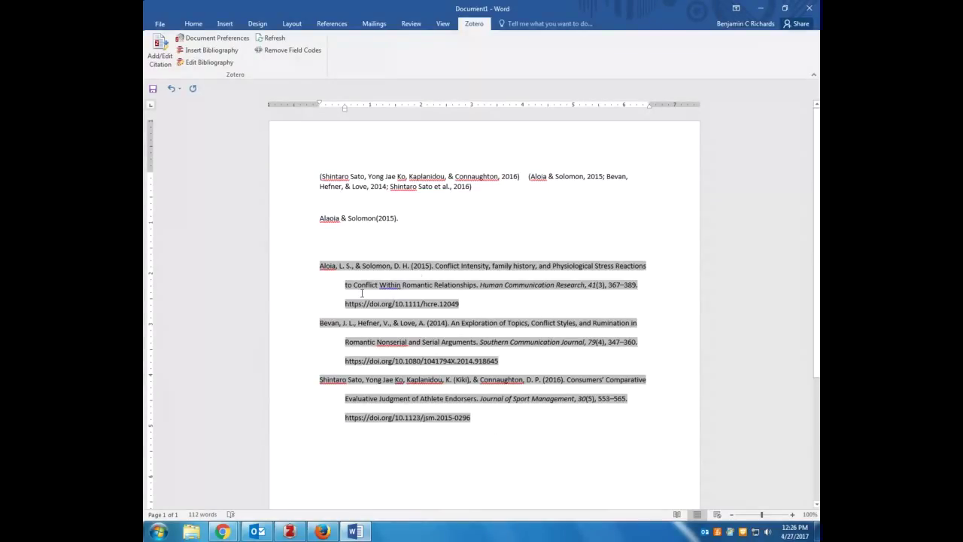
click(396, 209)
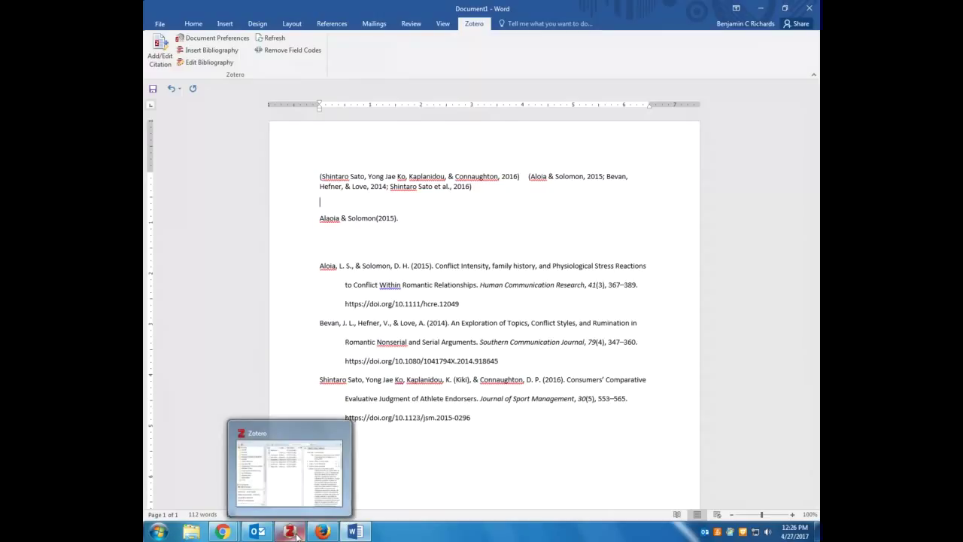
Bring up the Zotero library and move its window down to reveal Word's bibliography
click(296, 535)
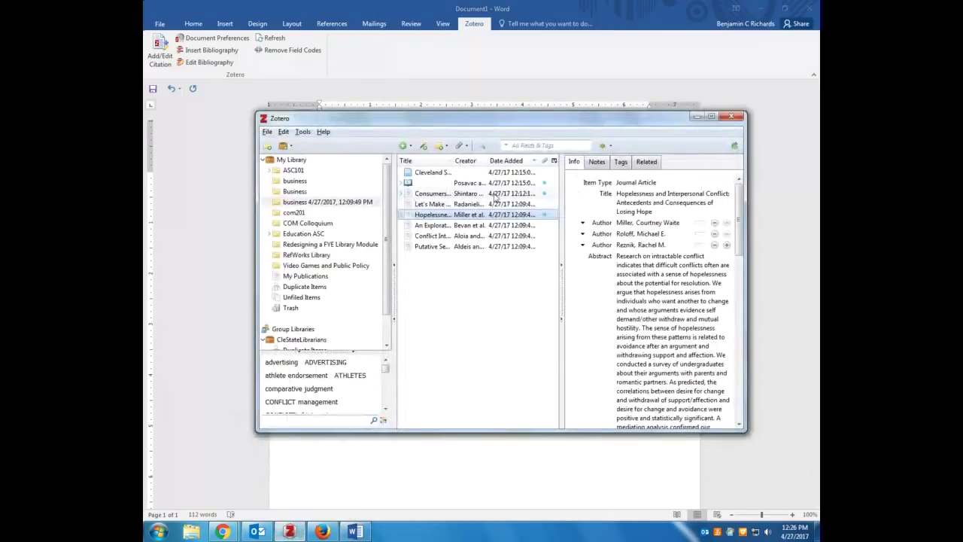
click(645, 200)
key(Return)
drag(507, 119, 509, 220)
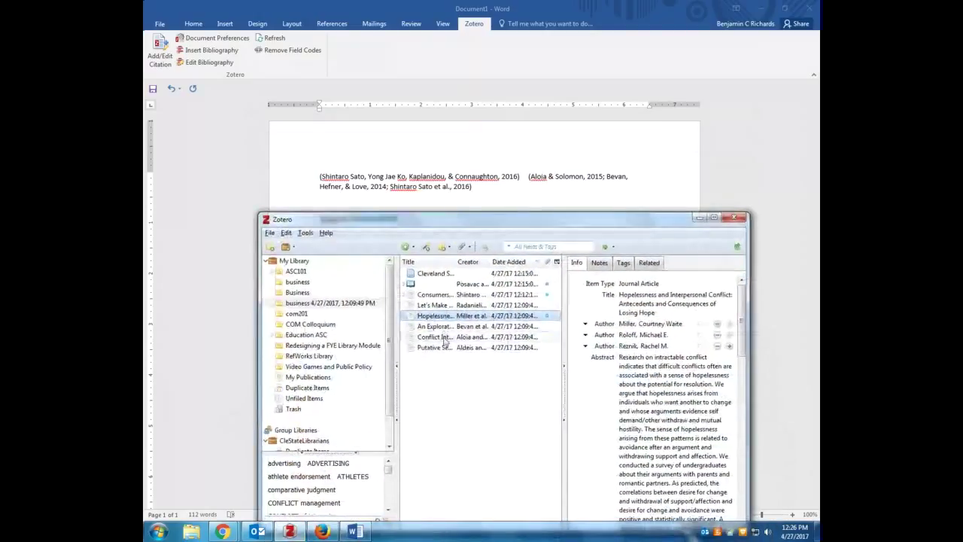
Apply Transform Text > Sentence case to the Conflict Intensity article's title
click(444, 338)
click(684, 303)
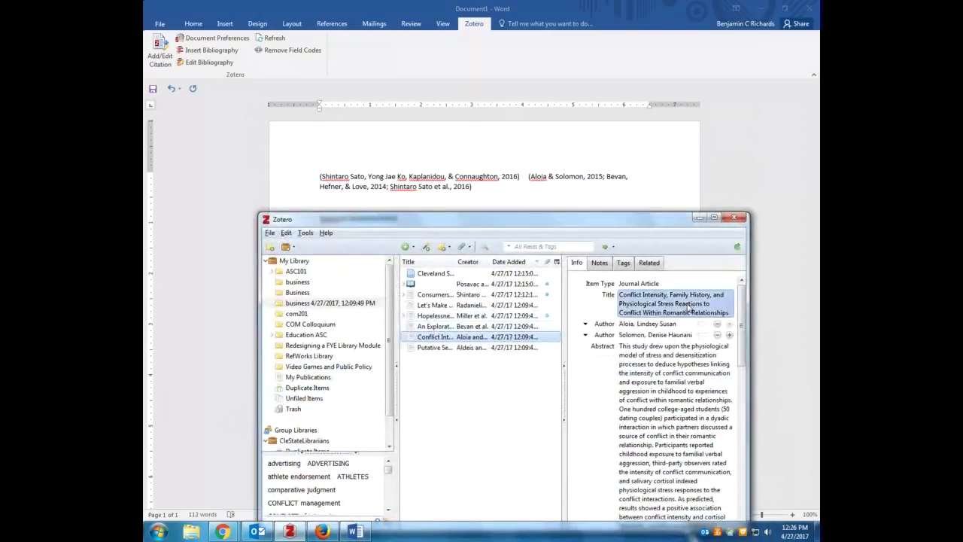
click(645, 303)
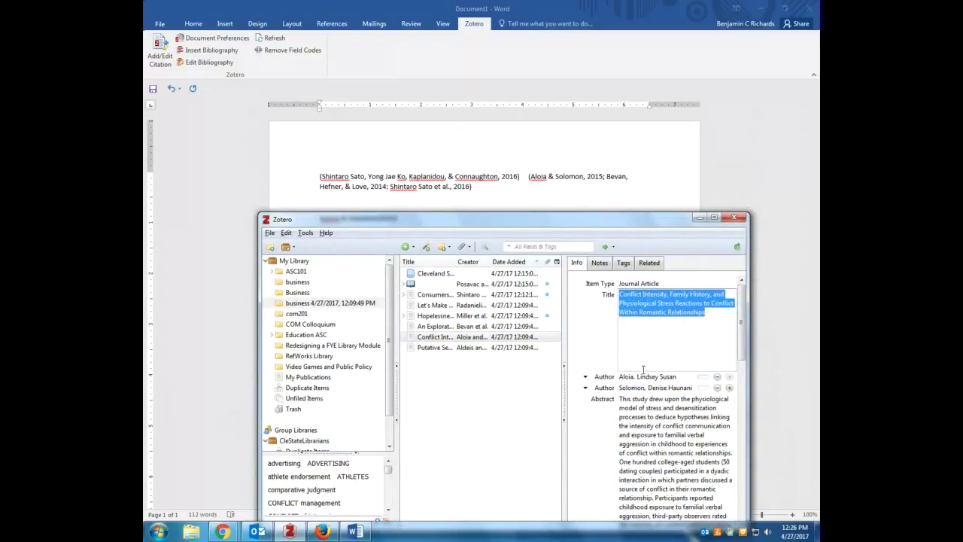
click(581, 307)
right_click(677, 307)
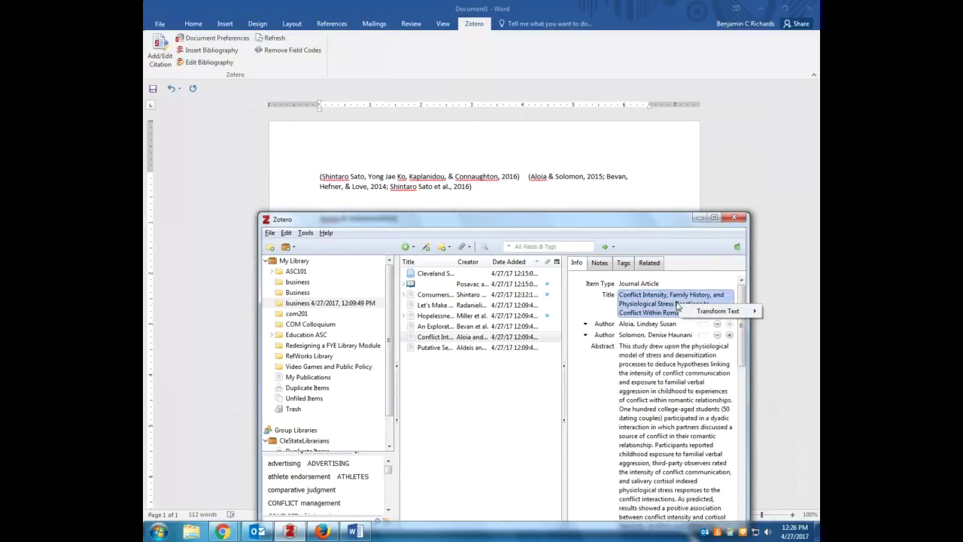
mouse_move(707, 314)
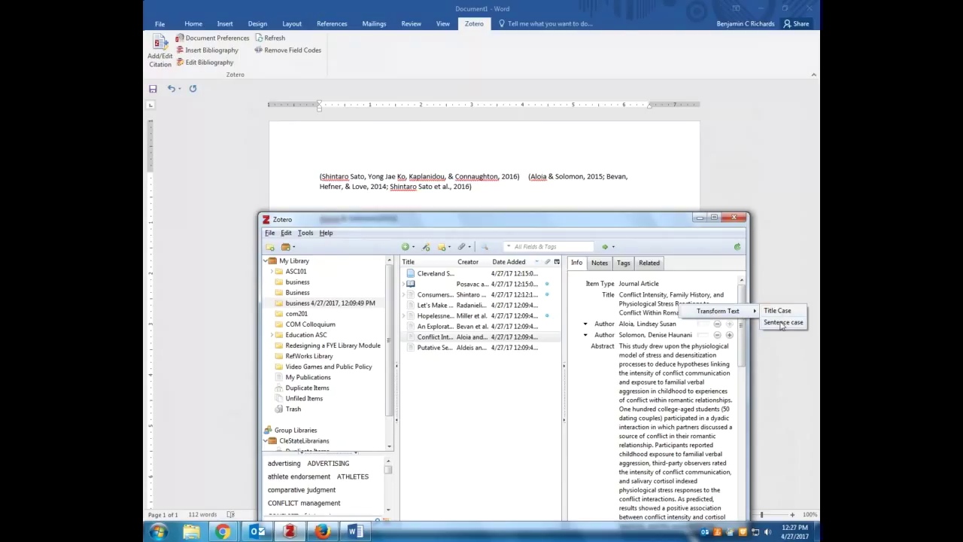
click(783, 322)
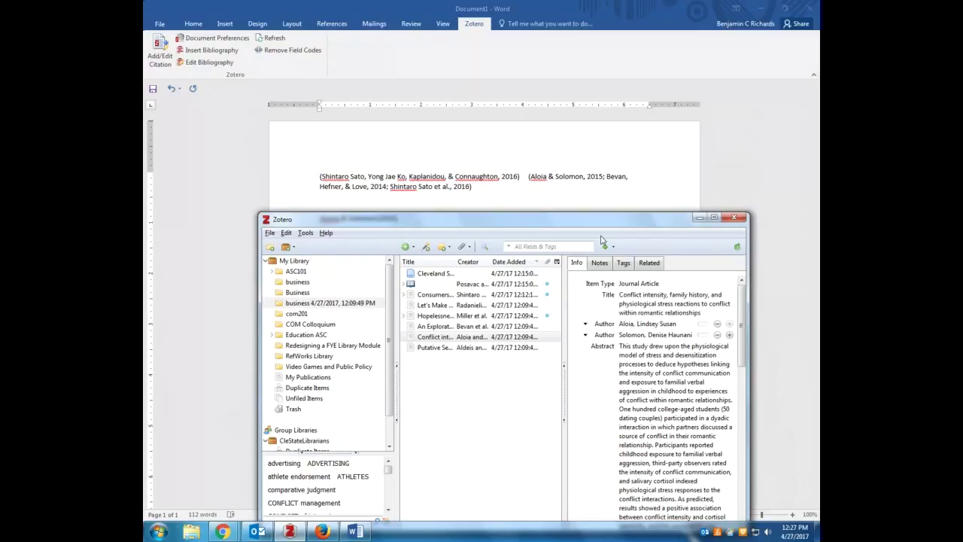
click(672, 301)
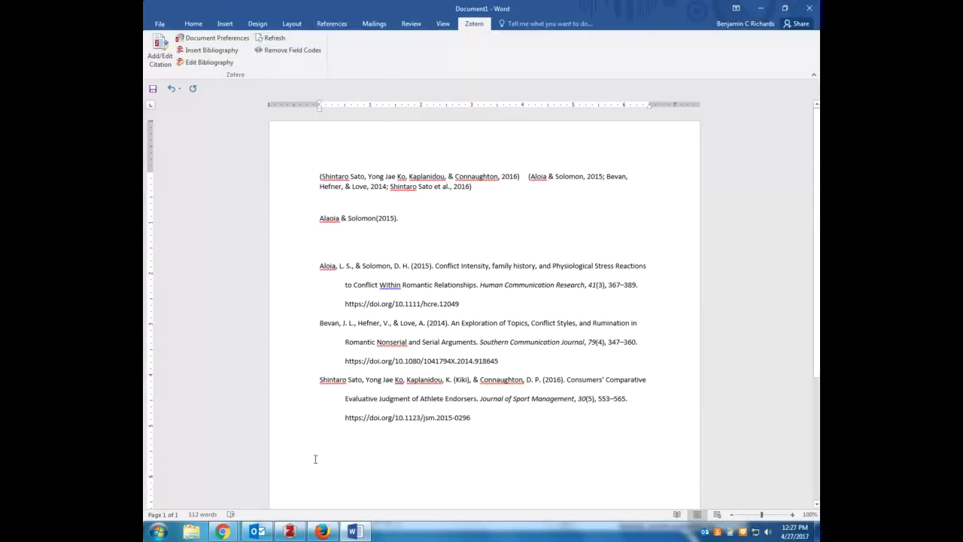
Return to Word and refresh the Zotero citations and bibliography
click(322, 531)
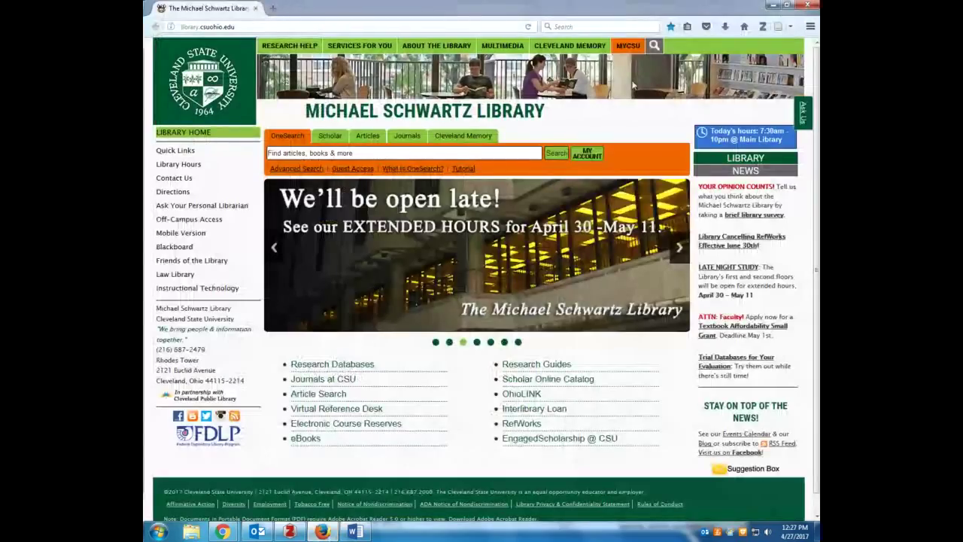
click(780, 6)
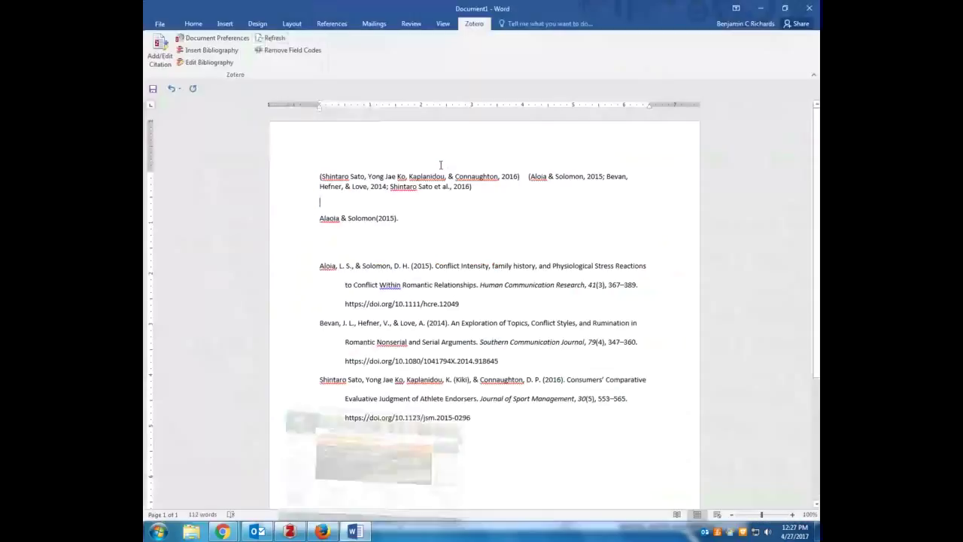
click(271, 38)
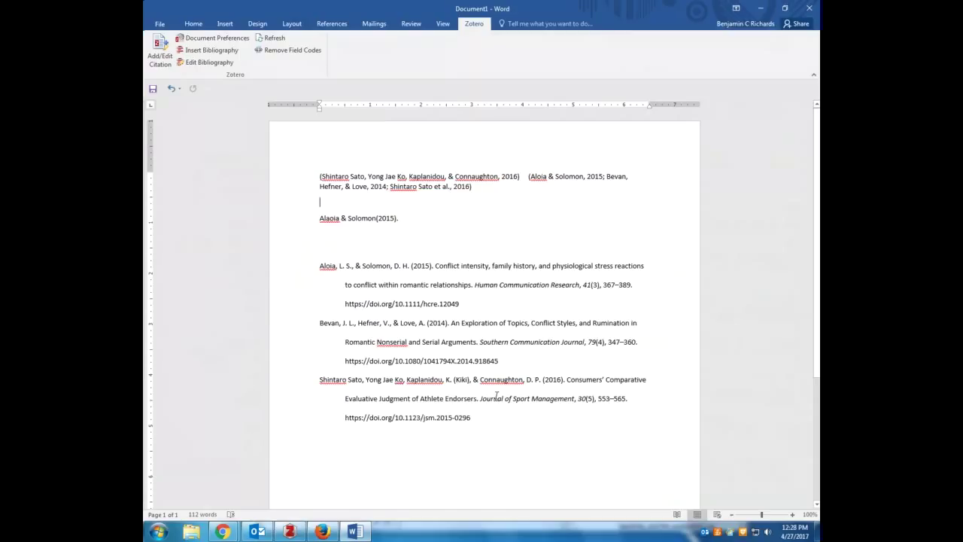
Delete all the document text and close Word without saving
triple_click(241, 122)
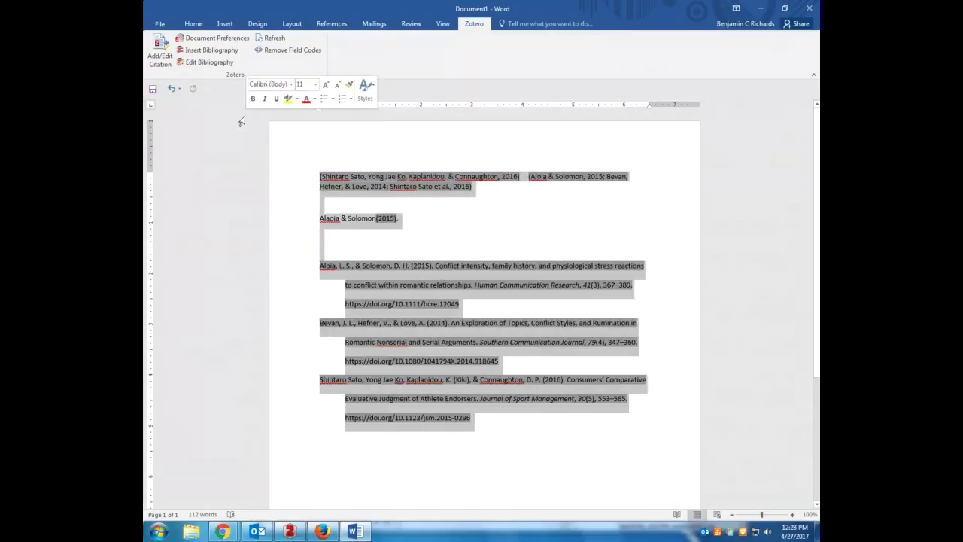
key(Delete)
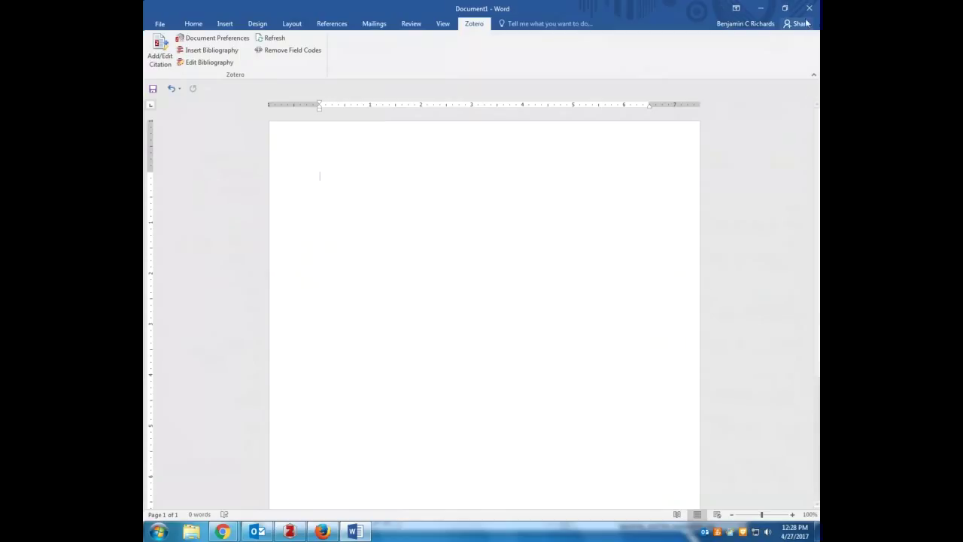
click(809, 9)
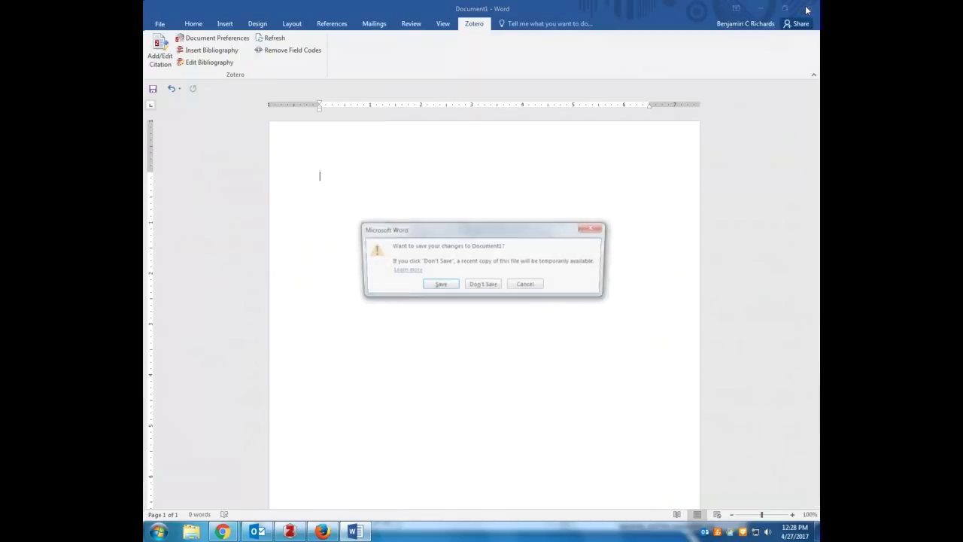
click(485, 285)
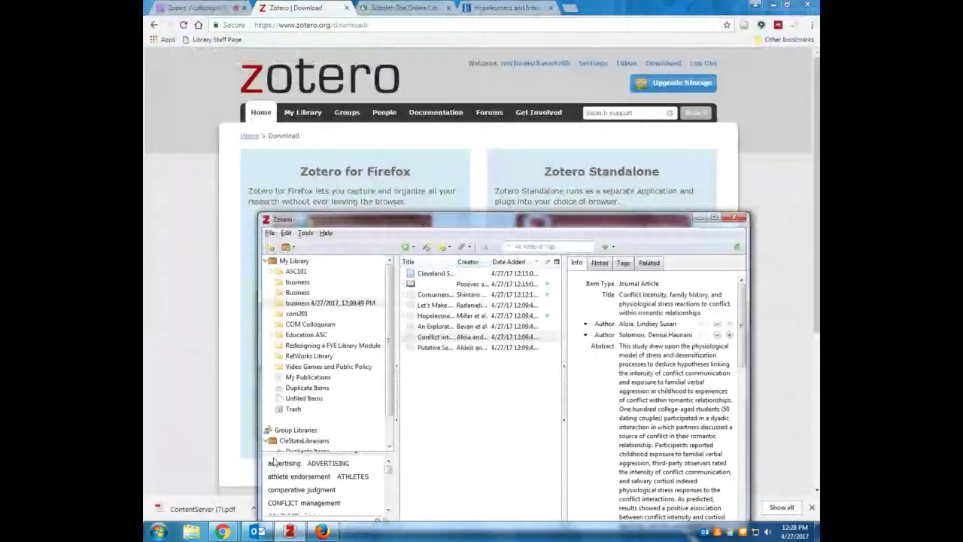
From the Cite tab of Zotero's Options, launch 'Get additional styles...' to open the Zotero Style Search window
drag(361, 219, 343, 96)
click(288, 110)
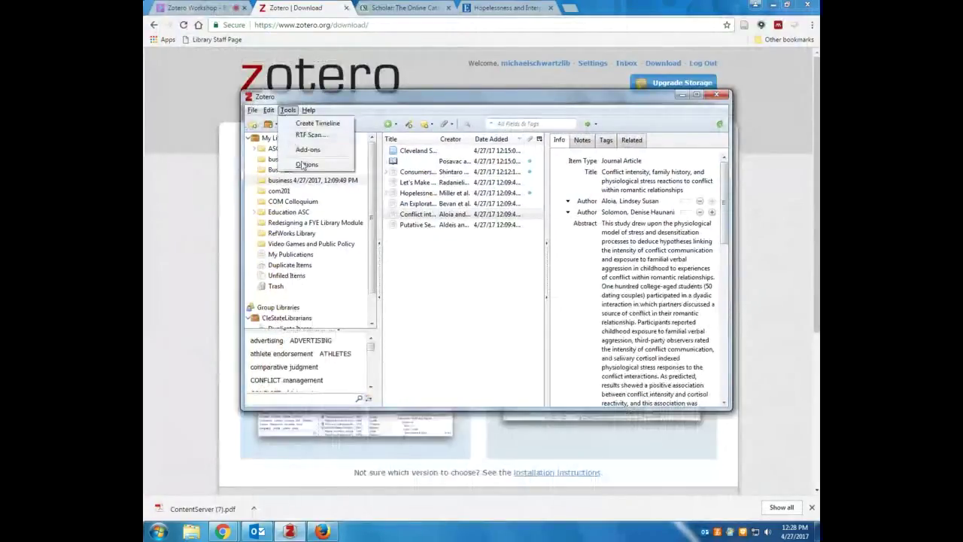
click(304, 165)
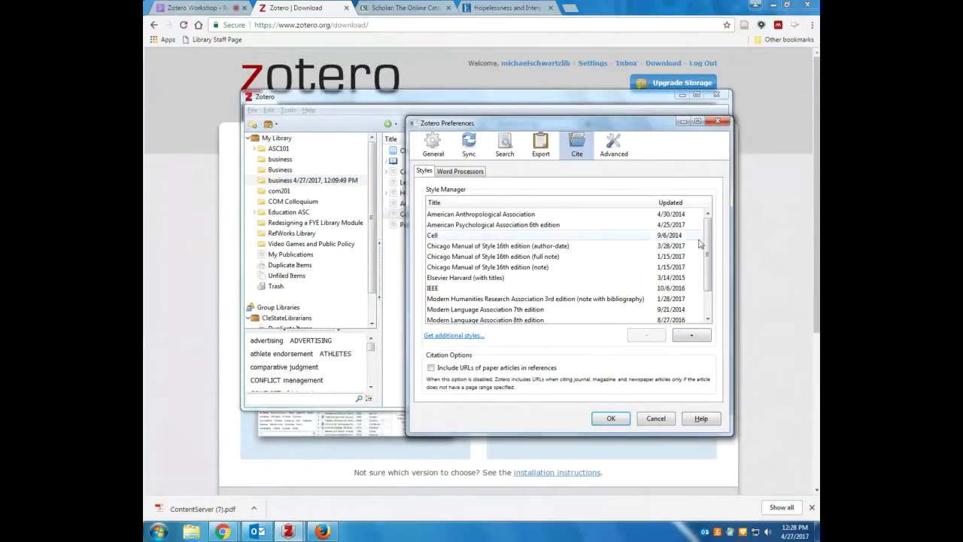
scroll(677, 228, down, 1)
scroll(677, 229, up, 1)
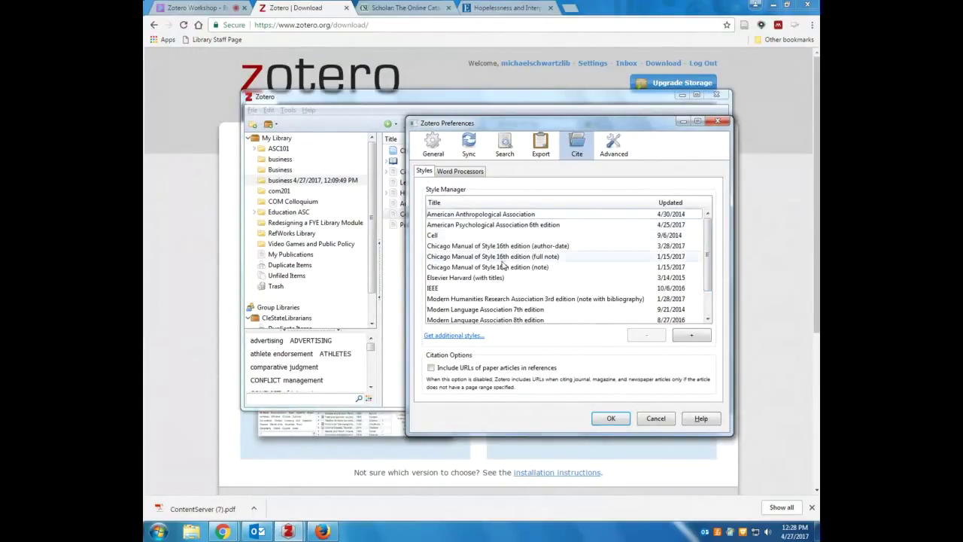
scroll(479, 270, down, 1)
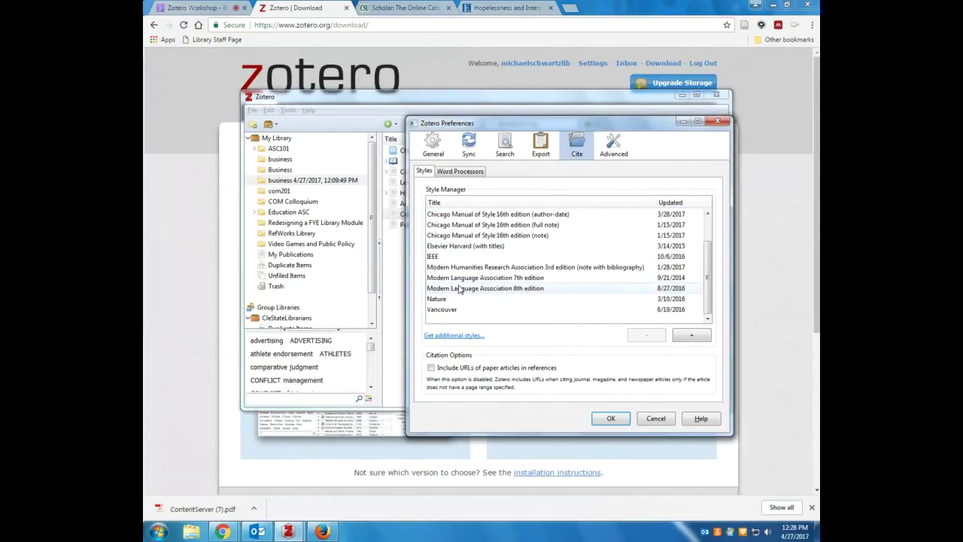
click(455, 336)
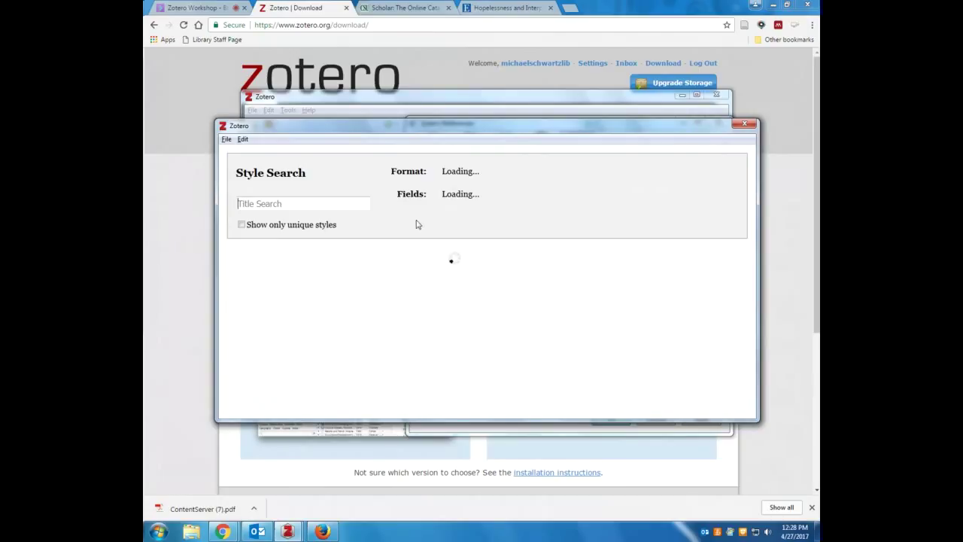
Scroll through the 8559 styles in the Zotero Style Repository, then close it
drag(346, 126, 381, 72)
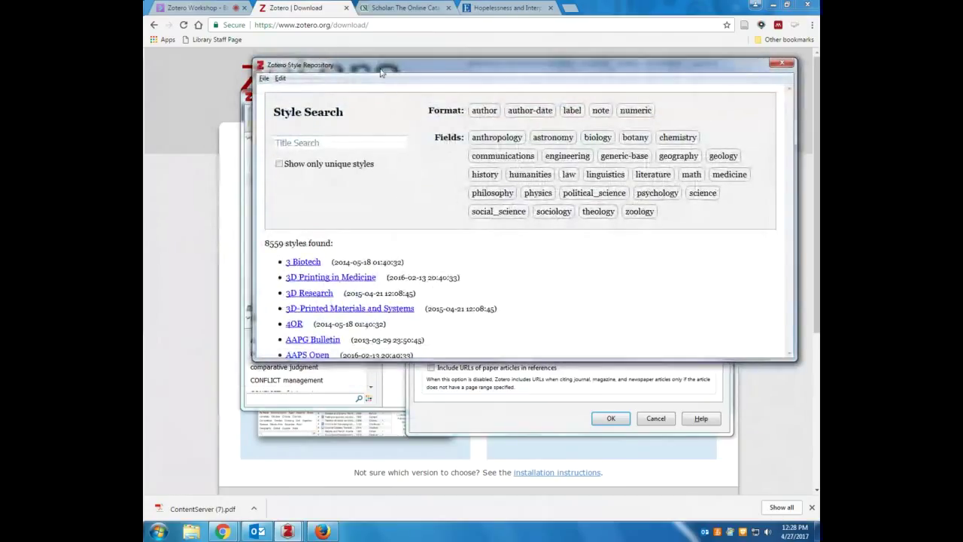
click(336, 141)
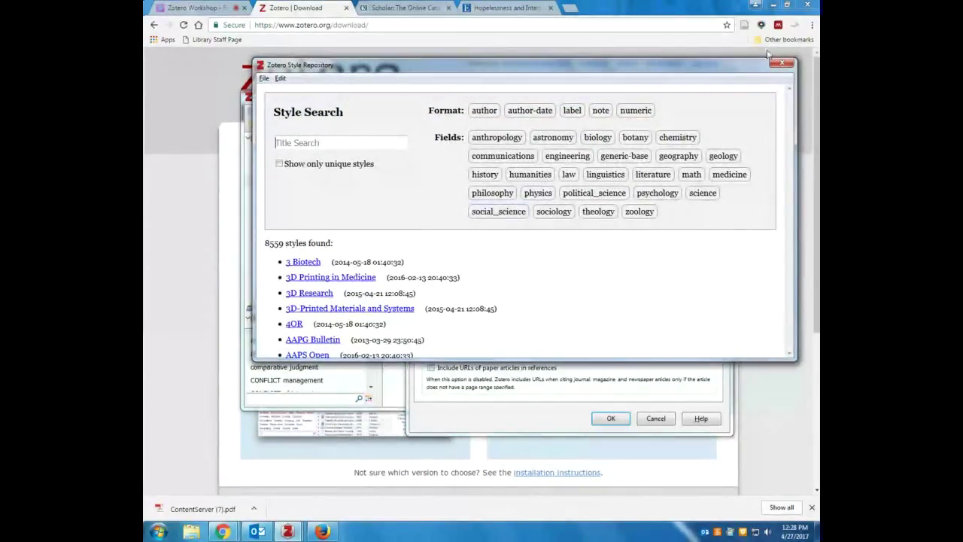
drag(688, 69, 687, 51)
scroll(673, 150, down, 5)
scroll(442, 237, down, 1)
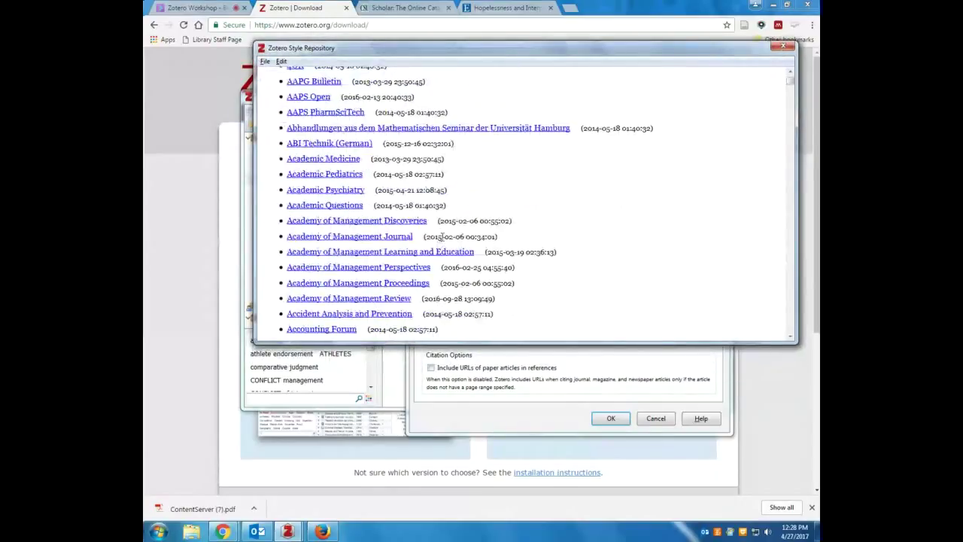
scroll(442, 236, down, 5)
scroll(789, 83, up, 15)
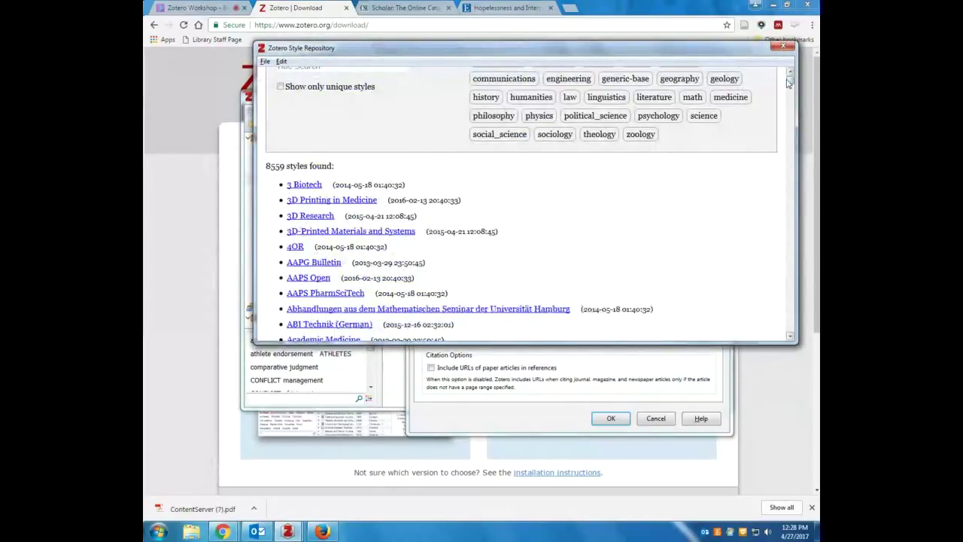
mouse_move(788, 82)
mouse_down()
mouse_move(768, 280)
mouse_move(789, 155)
mouse_move(788, 73)
mouse_up()
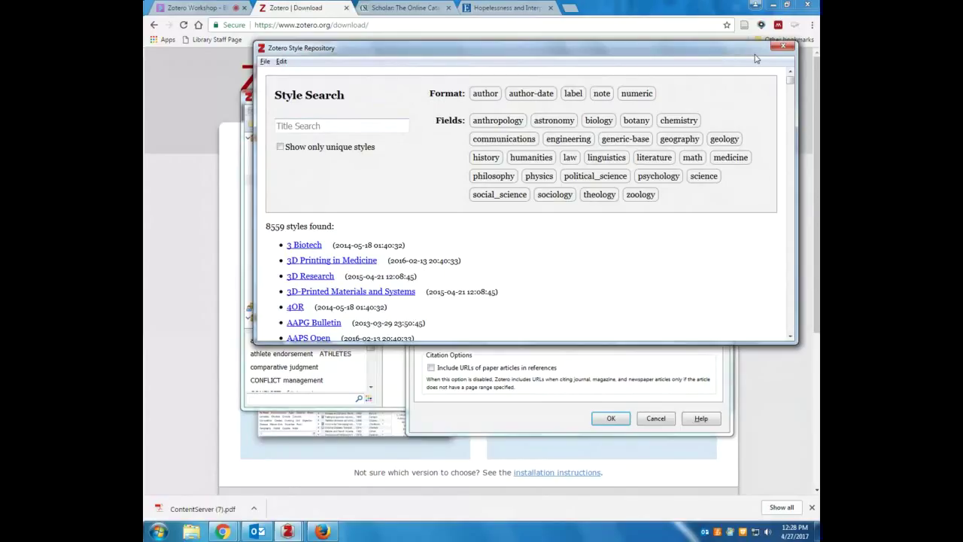
mouse_move(306, 284)
click(783, 48)
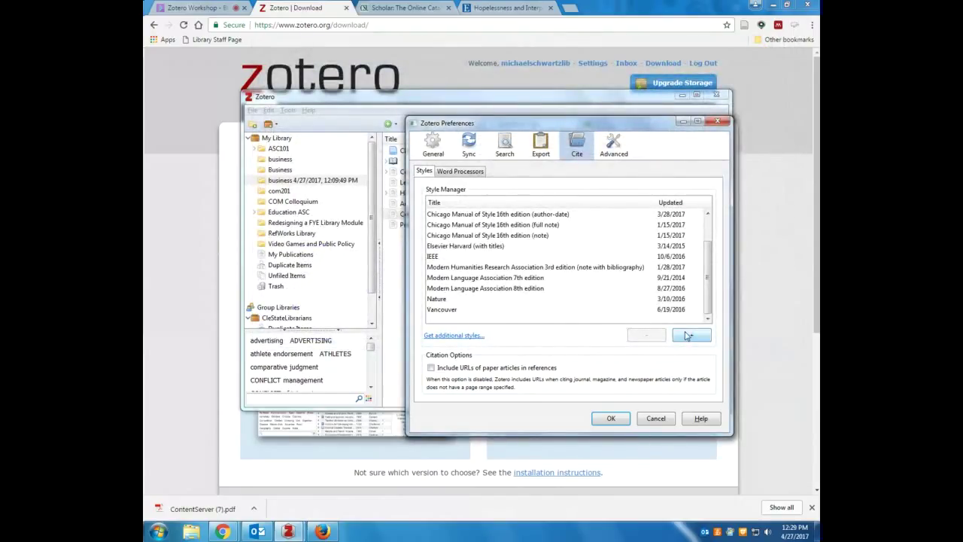
Cancel adding a style file from the Style Manager and confirm the Preferences with OK
click(687, 336)
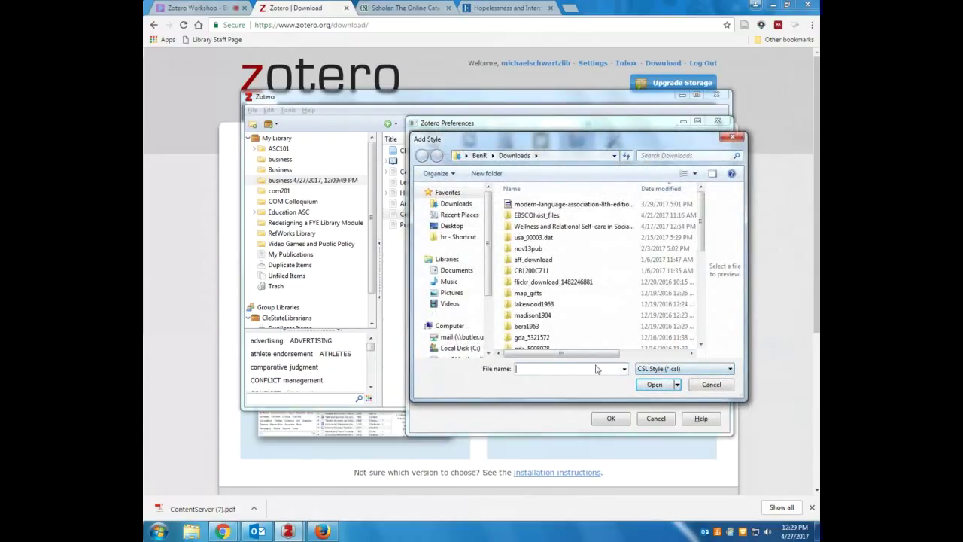
click(711, 385)
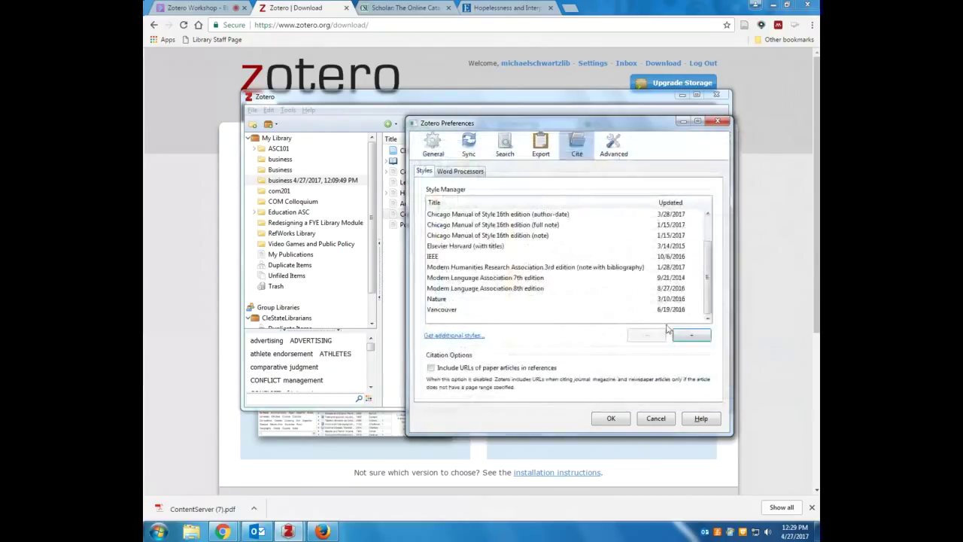
click(610, 419)
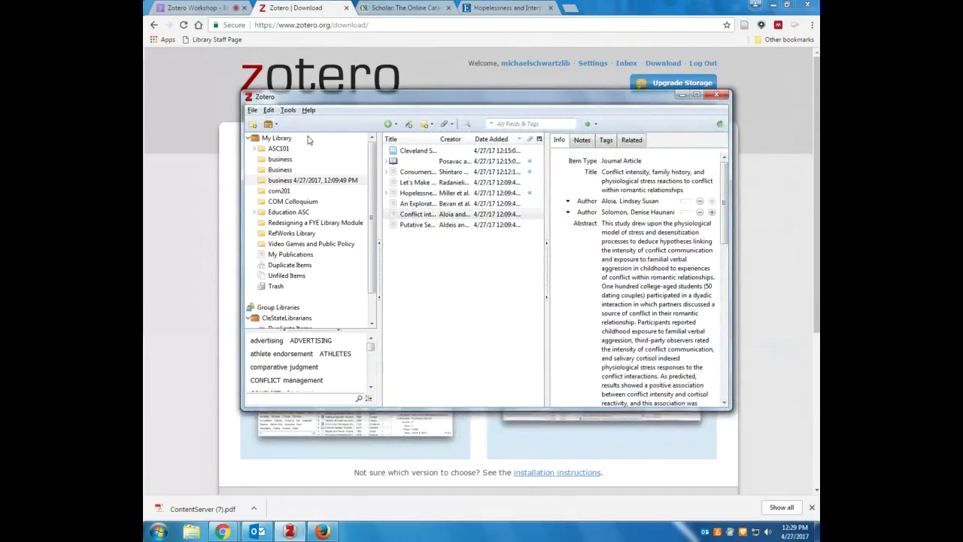
Switch between the business and Education ASC collections, ending on the two-item CleStateLibrarians group library
click(356, 181)
scroll(361, 211, down, 1)
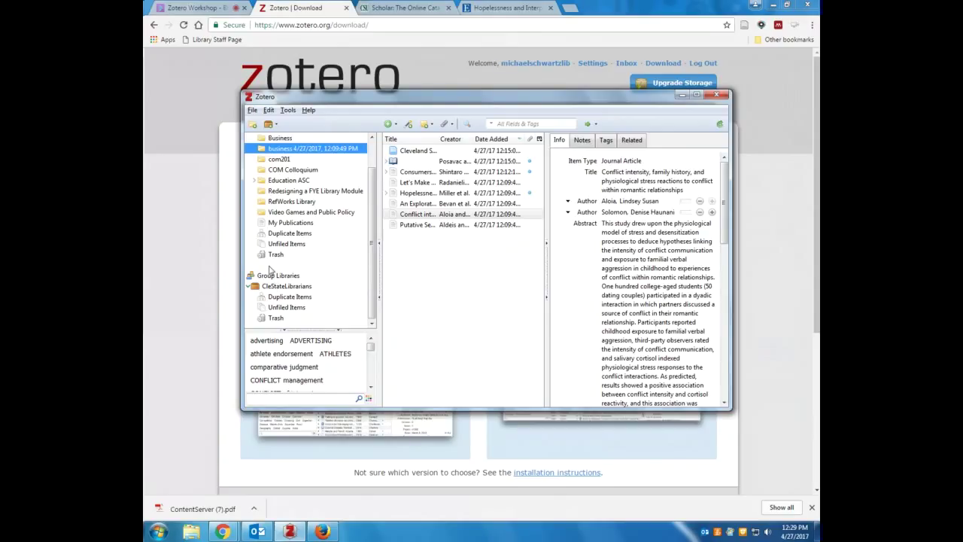
click(286, 287)
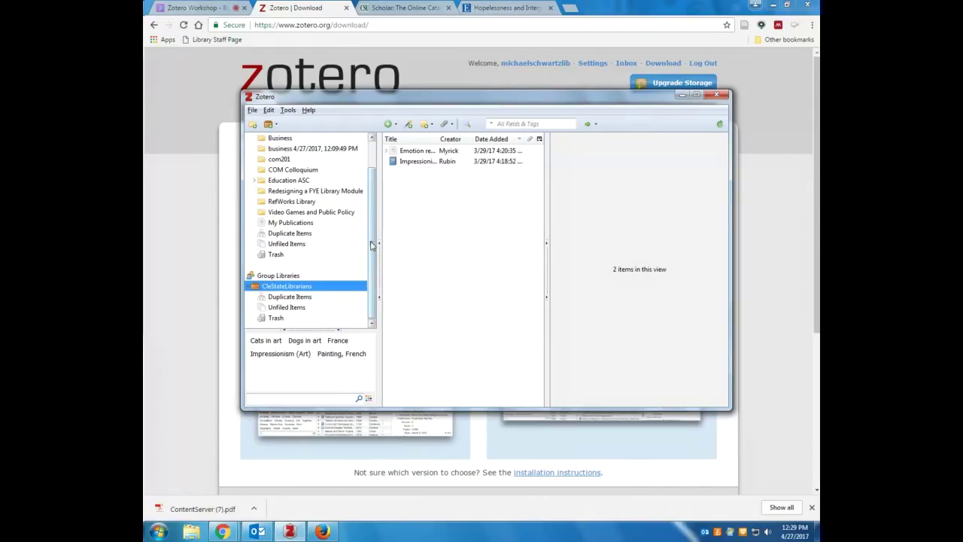
drag(371, 245, 372, 214)
click(273, 159)
click(285, 213)
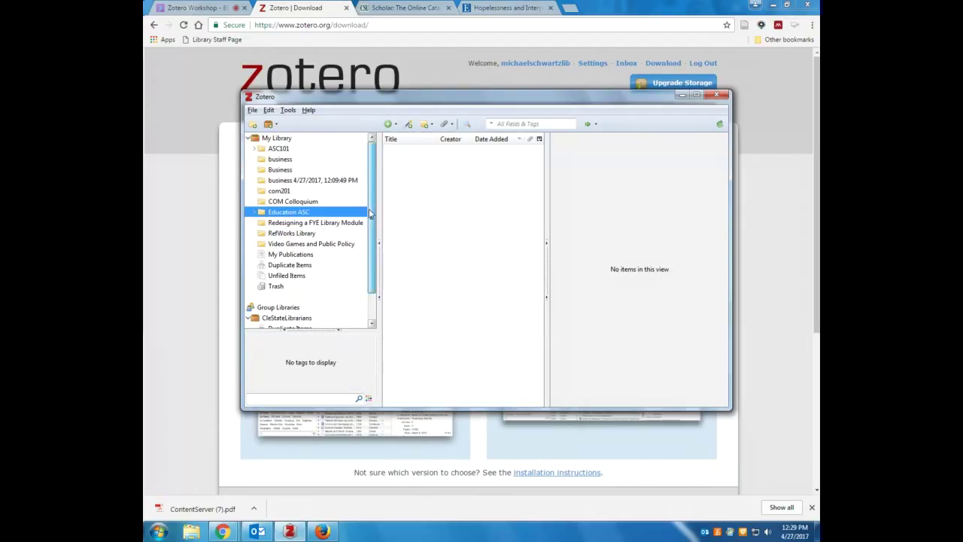
scroll(367, 211, down, 1)
click(295, 287)
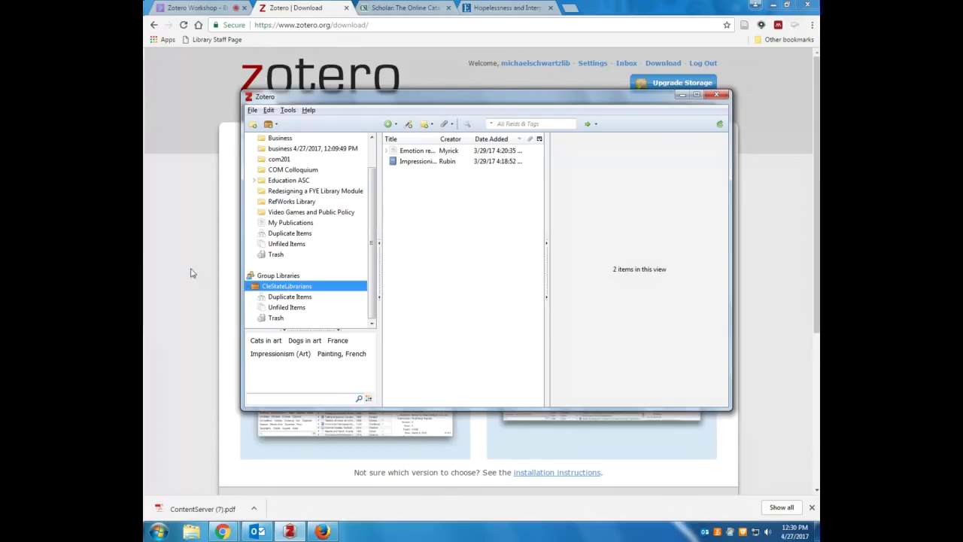
Bring the zotero.org Download page in Chrome to the front, in place of the Zotero desktop library
click(153, 234)
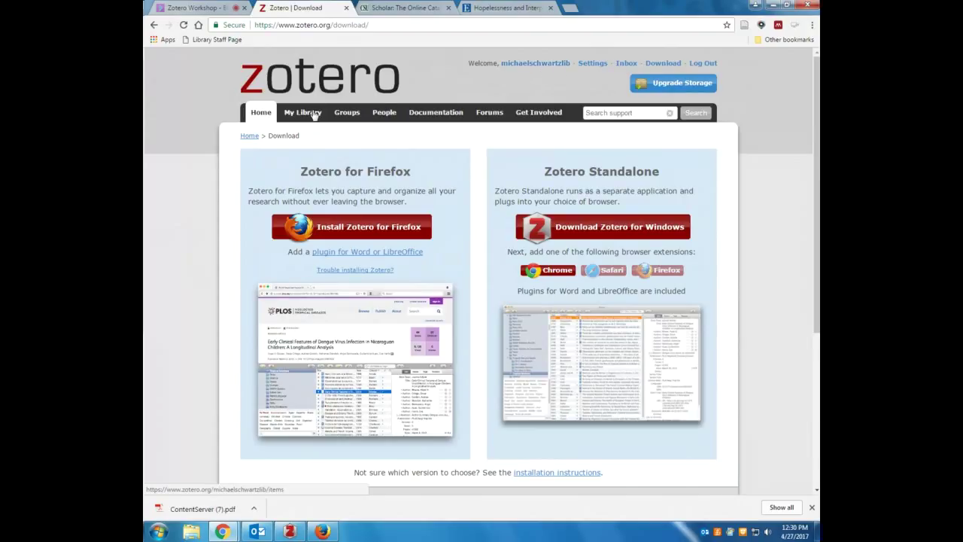
Start a new group named 'Zotero De' with public, closed membership and submit it
click(343, 115)
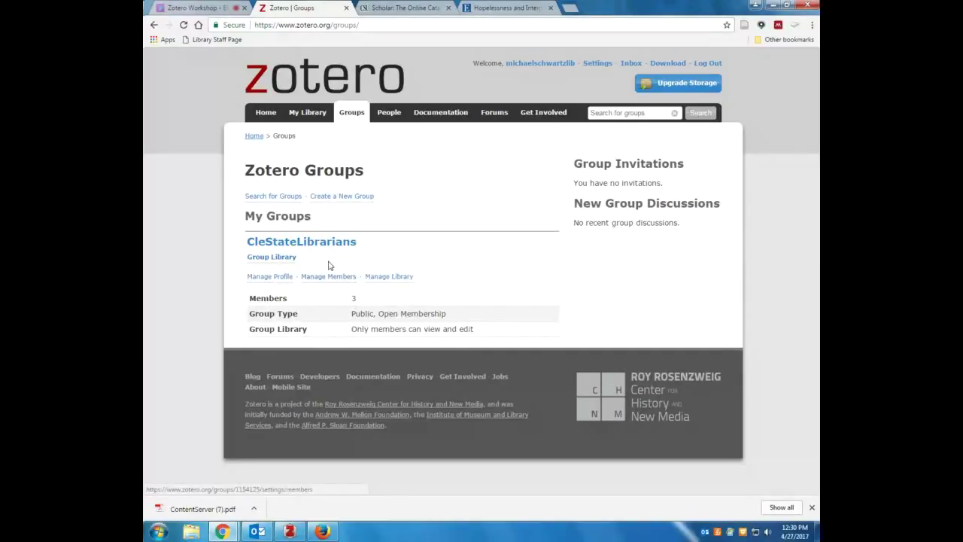
click(336, 198)
click(295, 239)
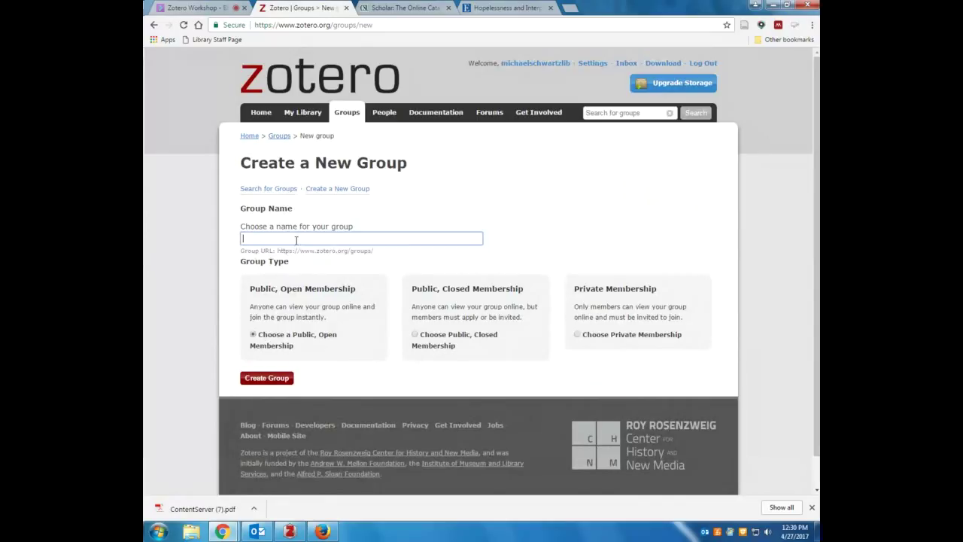
text(Zotero )
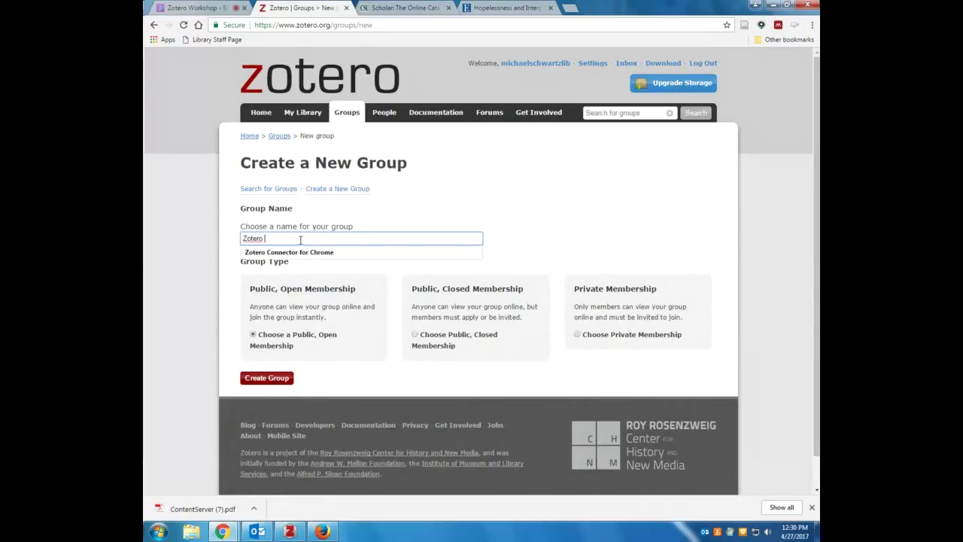
text(Demo Group)
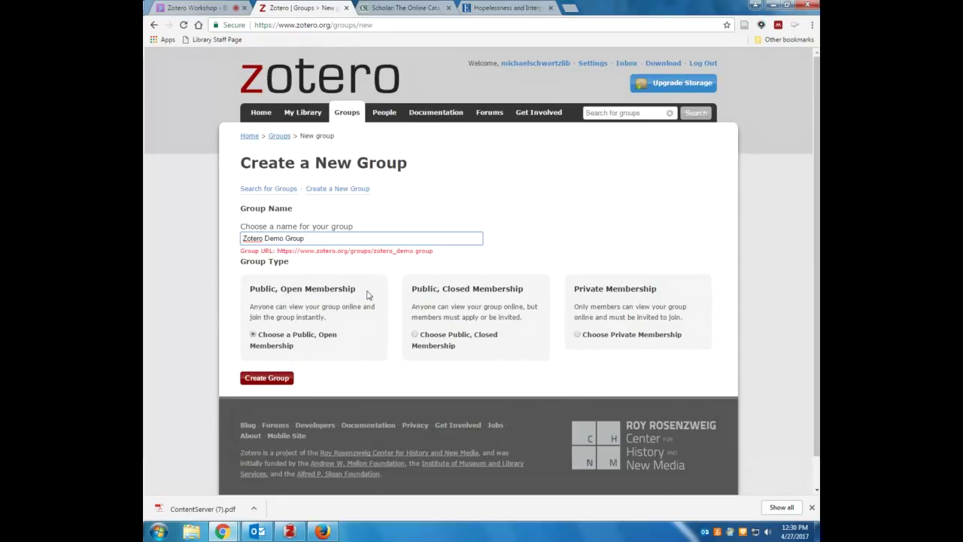
click(435, 336)
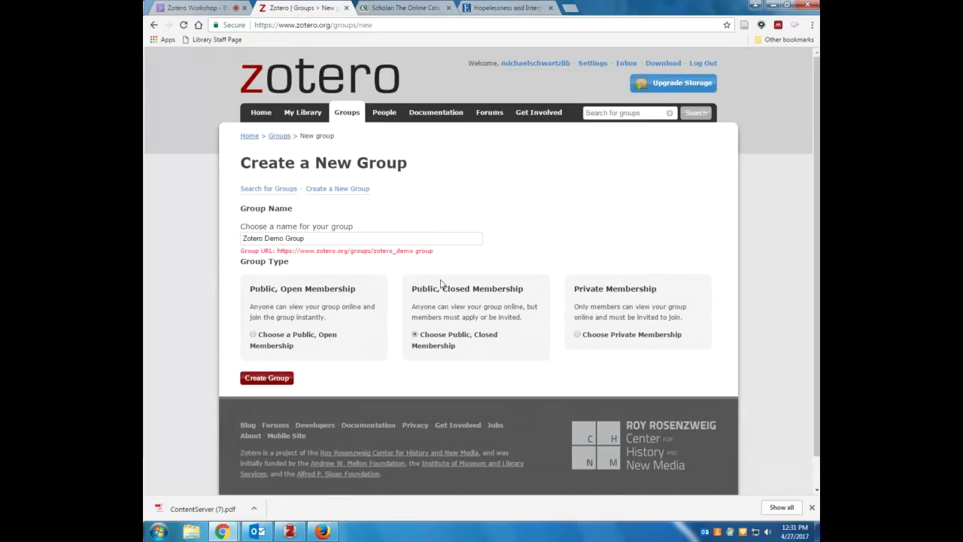
click(623, 340)
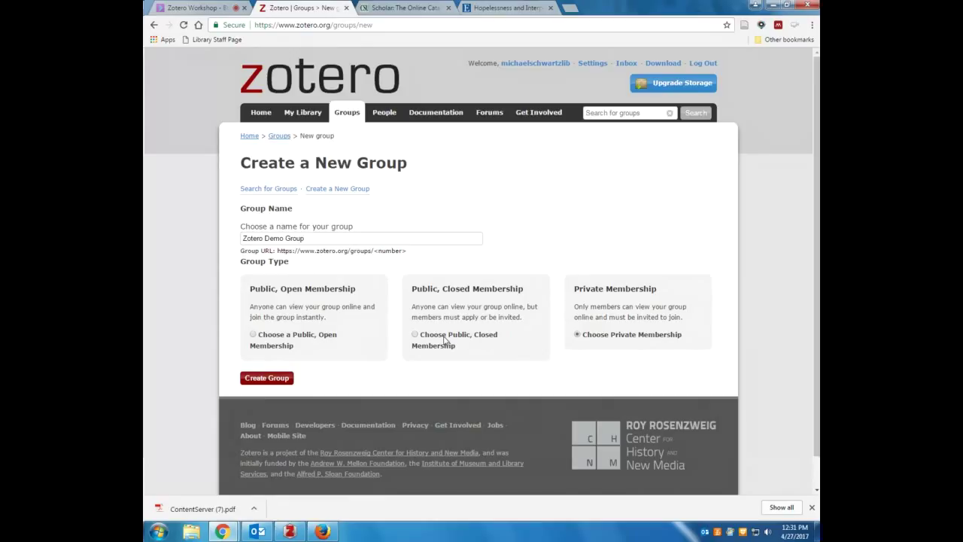
click(445, 341)
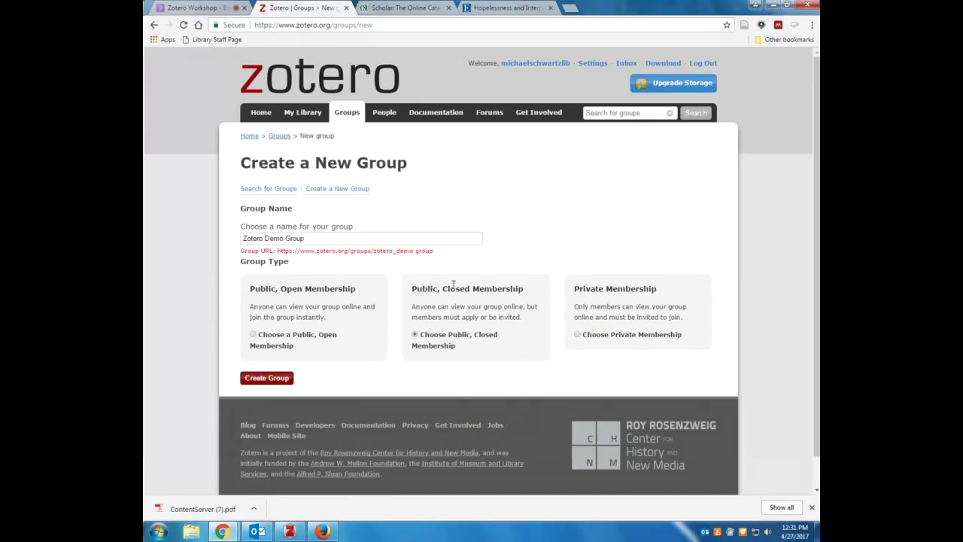
click(269, 379)
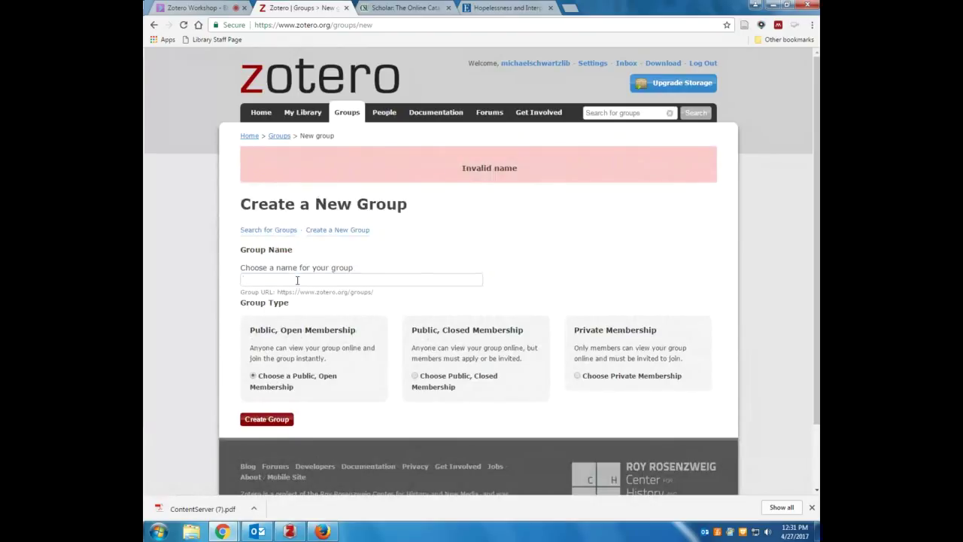
Re-enter a valid group name and create the group clestate5656
click(297, 280)
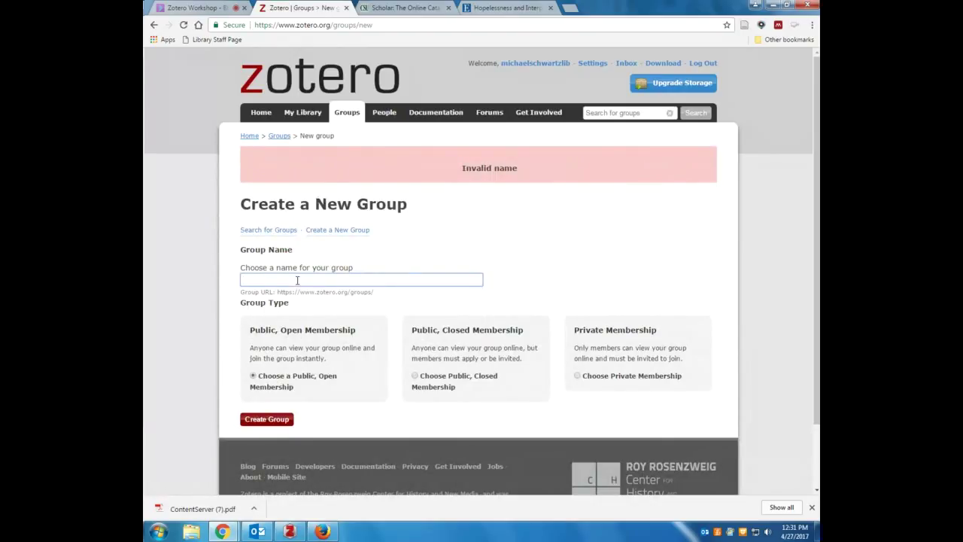
text(clesta)
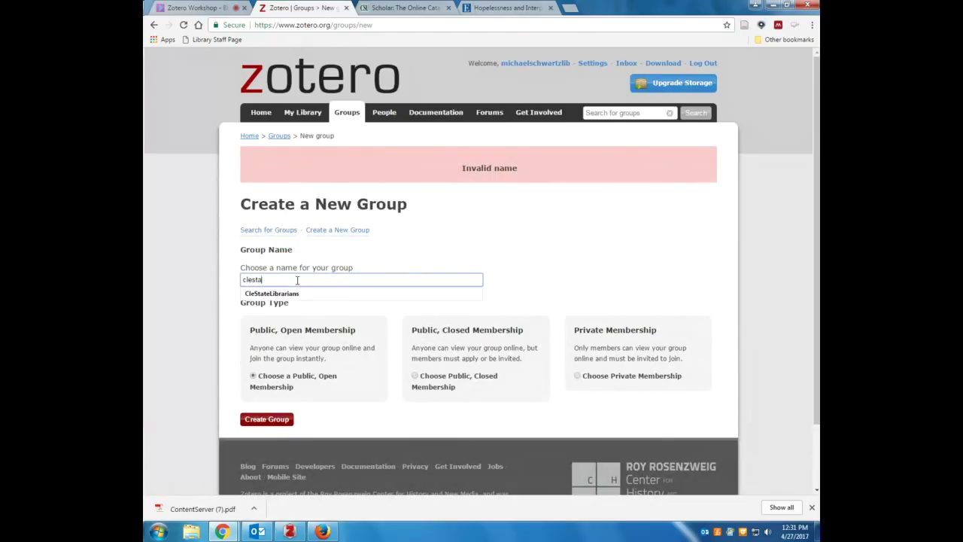
text(te46)
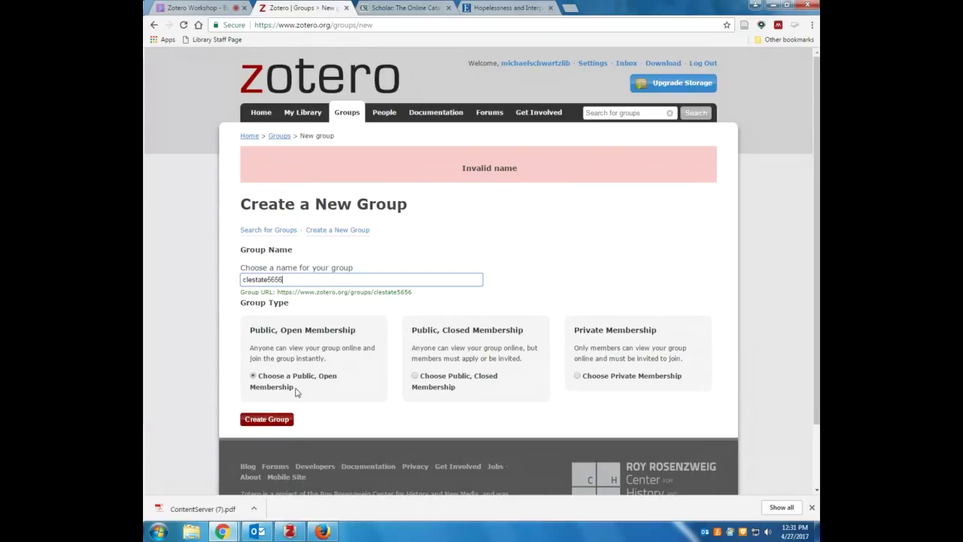
click(267, 420)
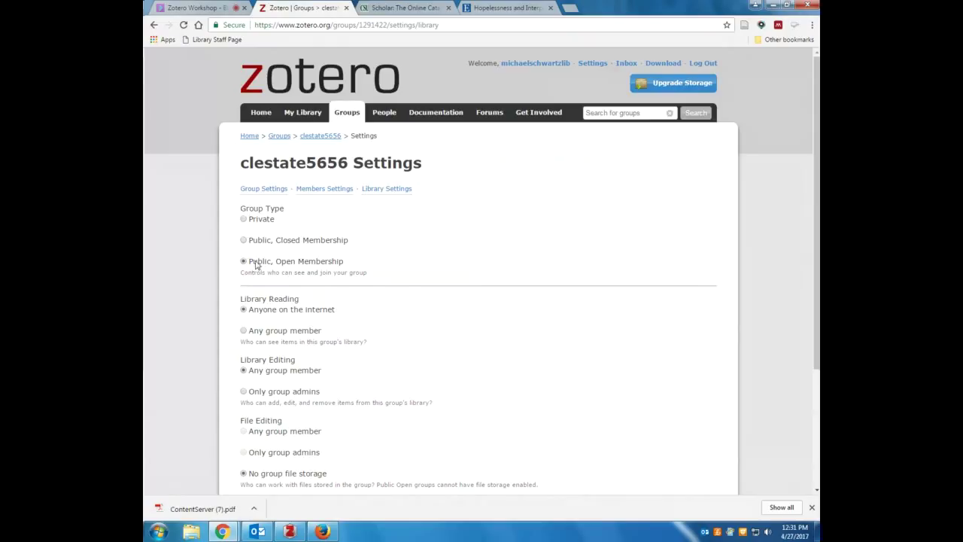
Make clestate5656 private with admin-only library editing, save, and open its Members Settings
click(255, 221)
scroll(214, 241, down, 1)
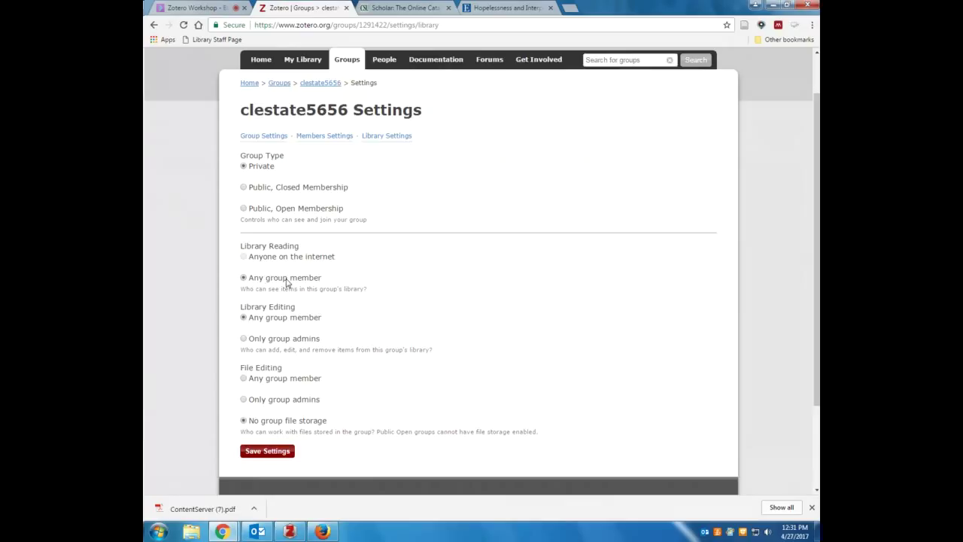
scroll(308, 332, down, 1)
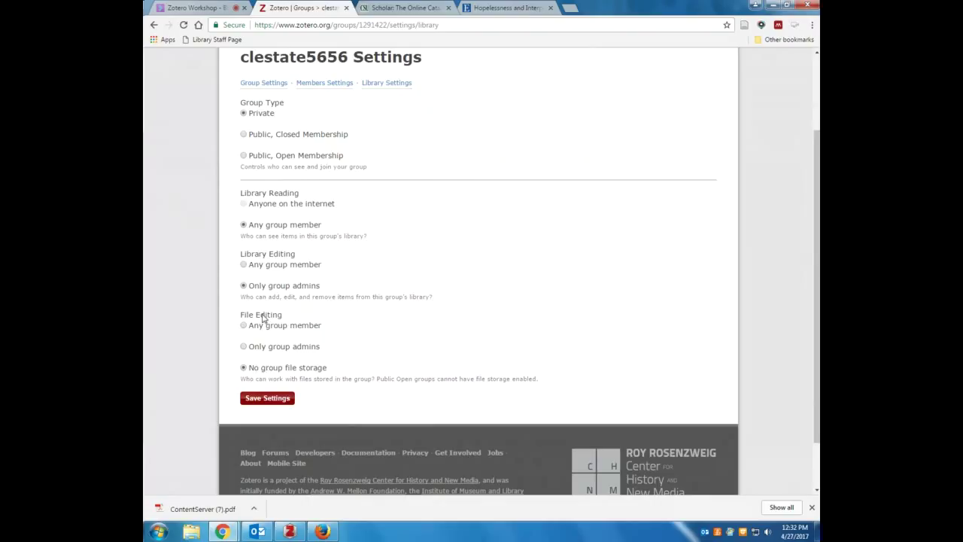
click(256, 399)
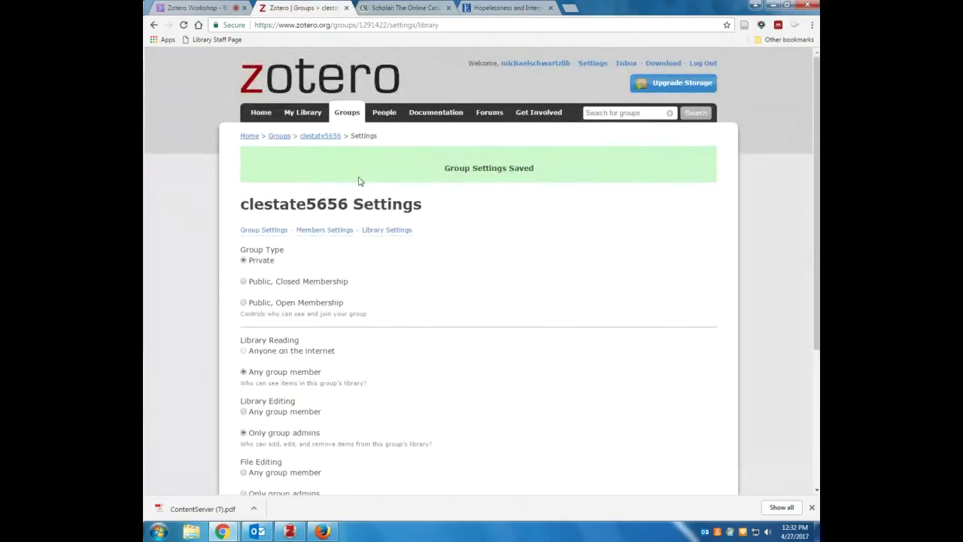
click(325, 232)
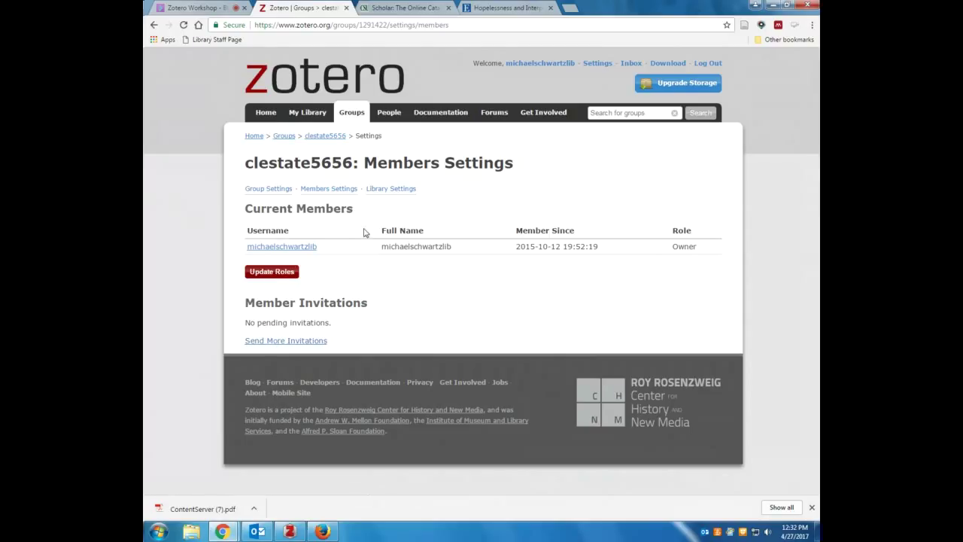
Copy the 'business 4/27/2017, 12:09:49 PM' collection and its 8 items into the clestate5656 group
click(289, 532)
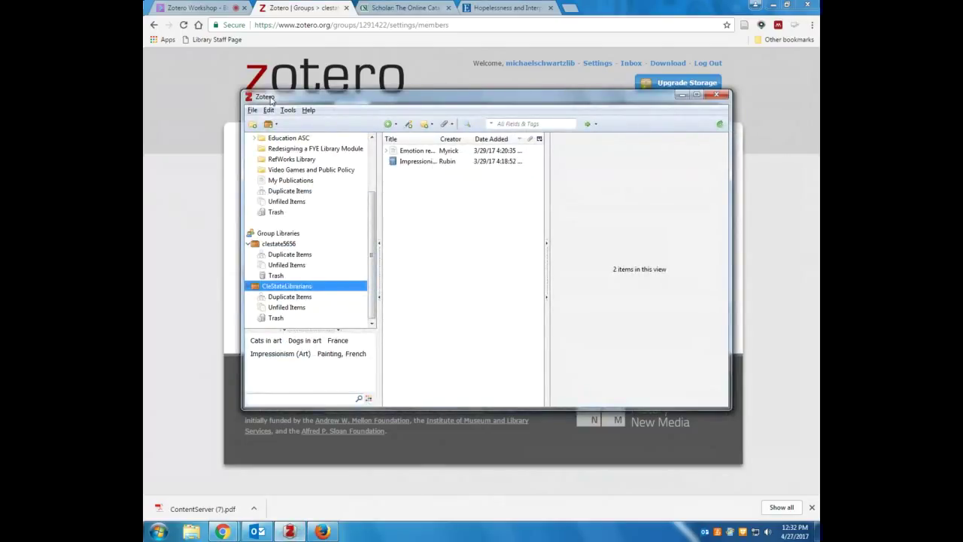
drag(271, 98, 323, 102)
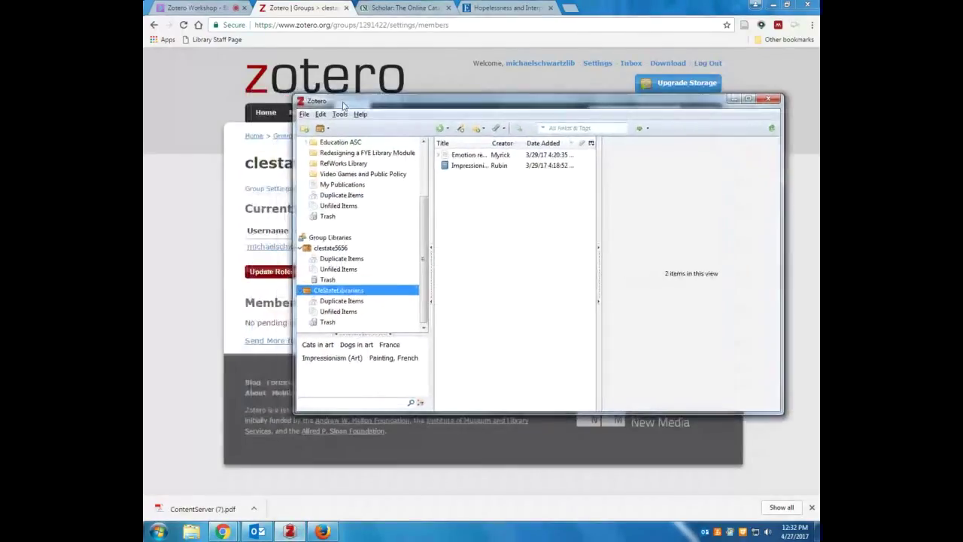
click(322, 249)
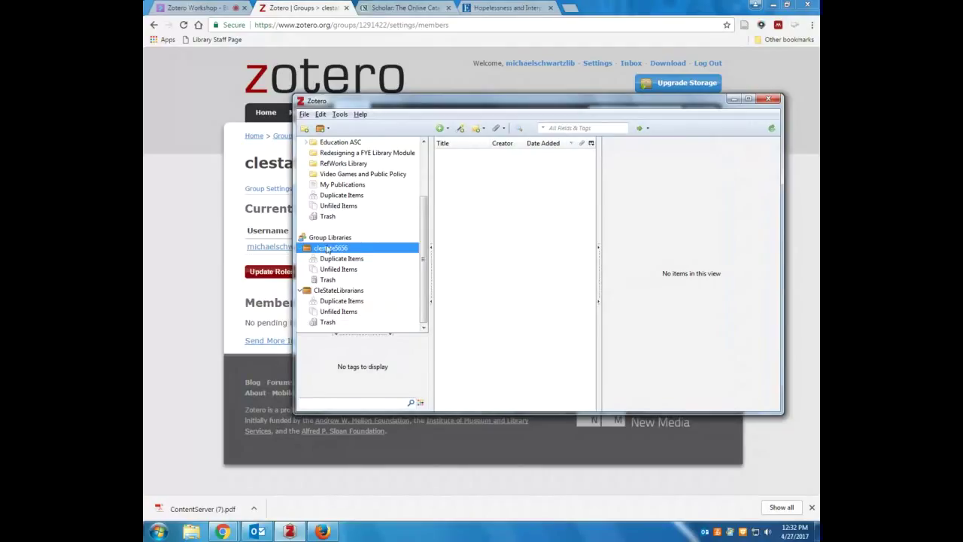
scroll(345, 241, up, 2)
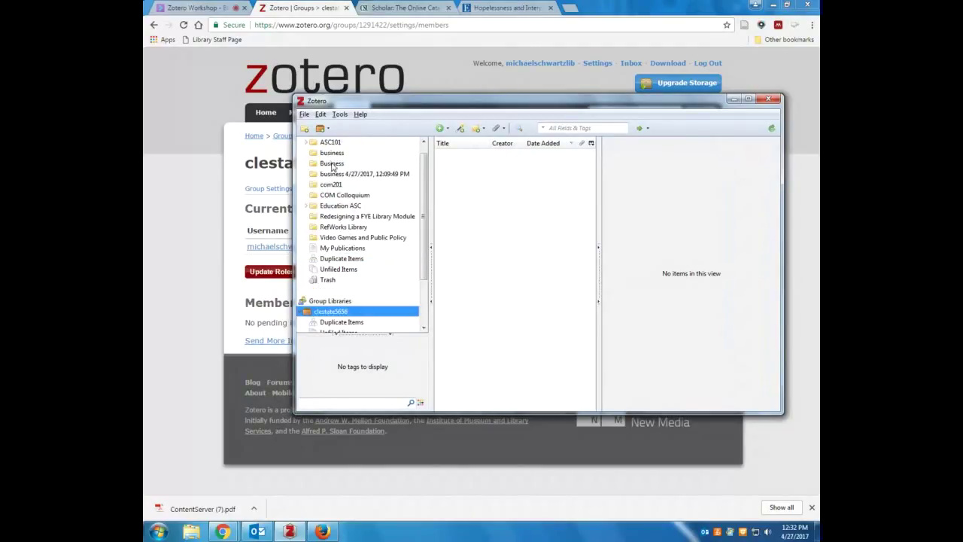
drag(332, 166, 329, 195)
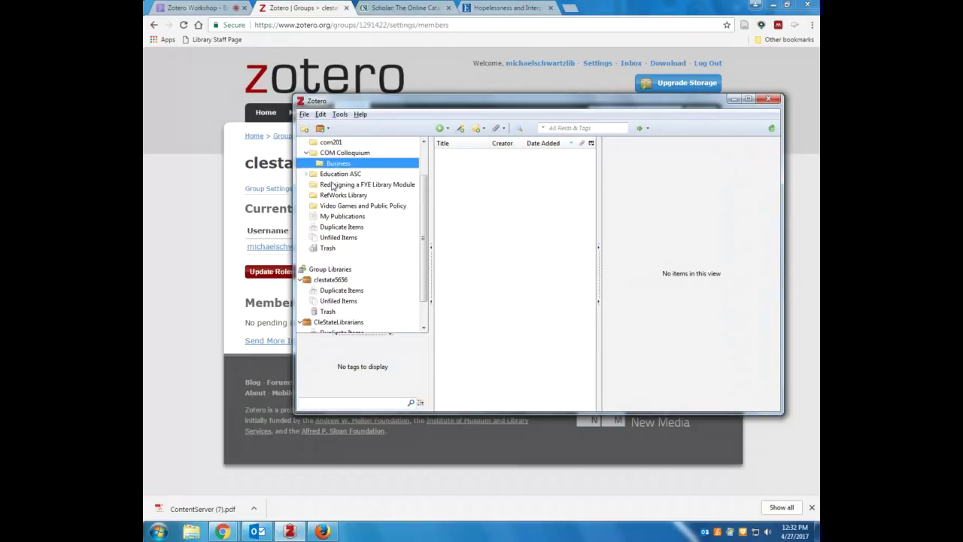
scroll(332, 186, up, 1)
click(323, 174)
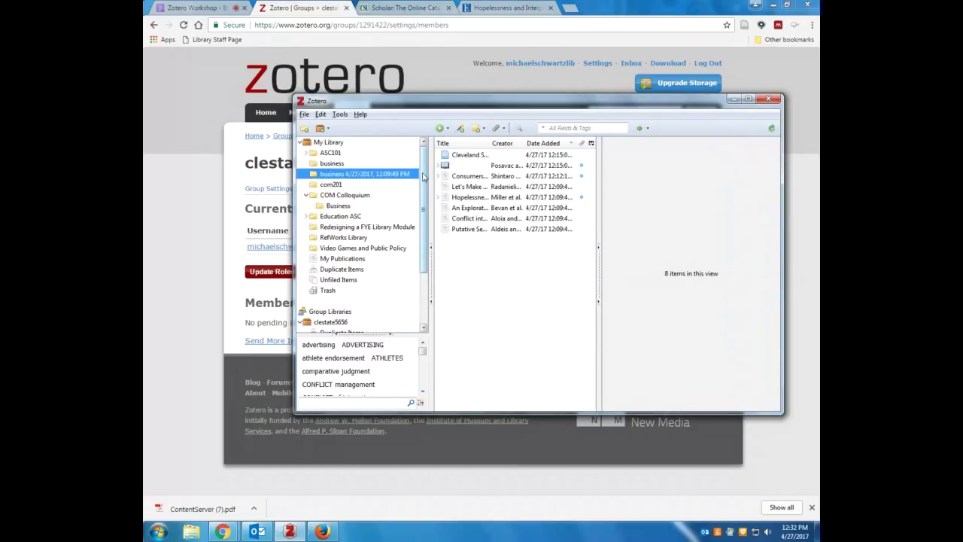
drag(337, 175, 328, 318)
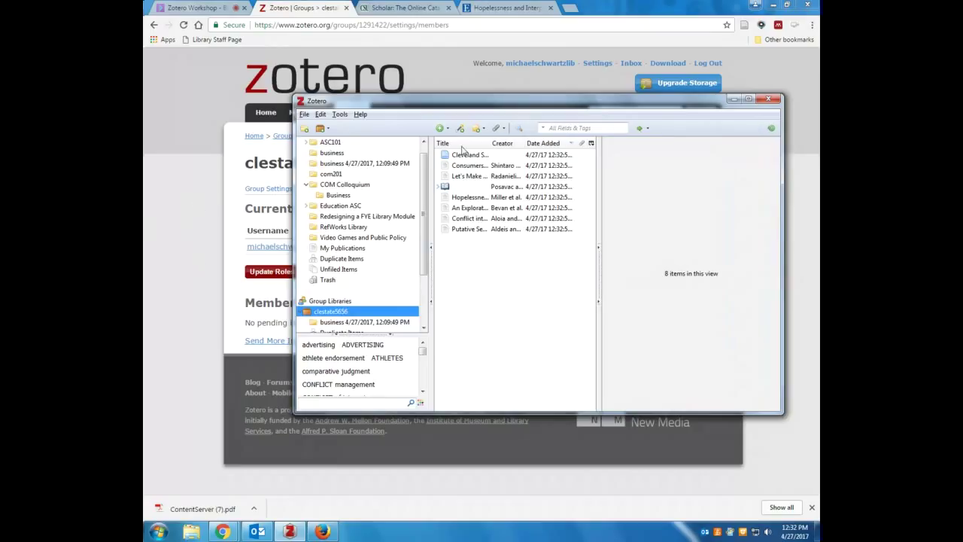
click(168, 209)
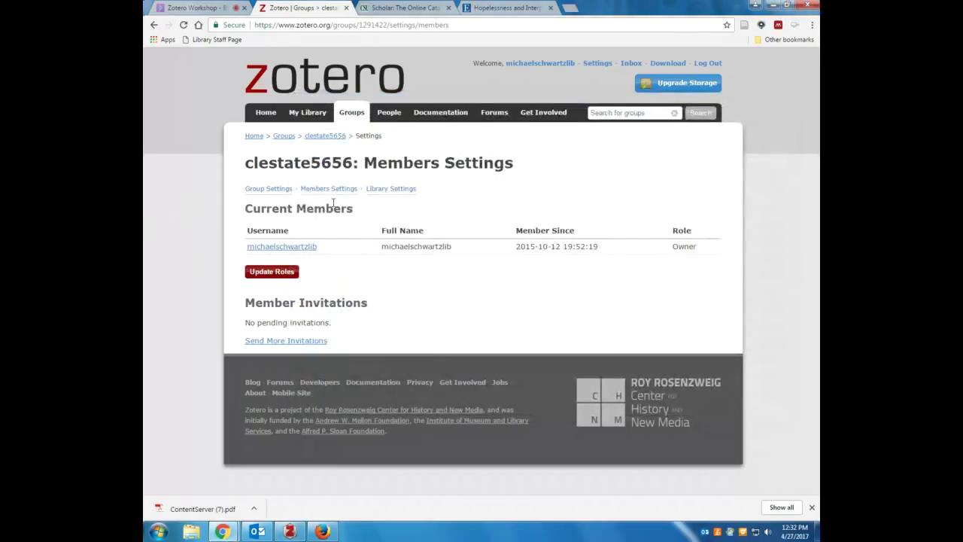
Open the clestate5656 group page and view the athlete endorsers article and [Untitled] item details
click(328, 137)
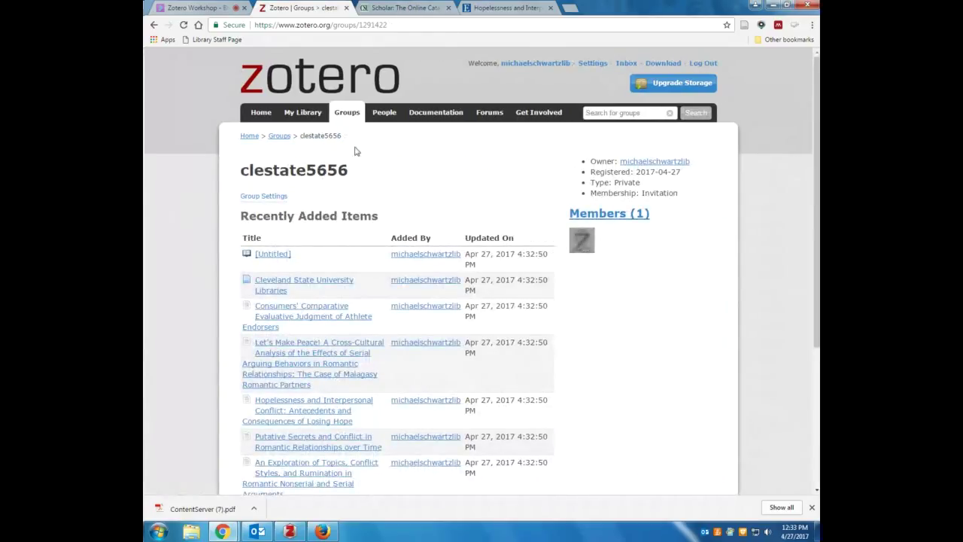
scroll(434, 220, down, 1)
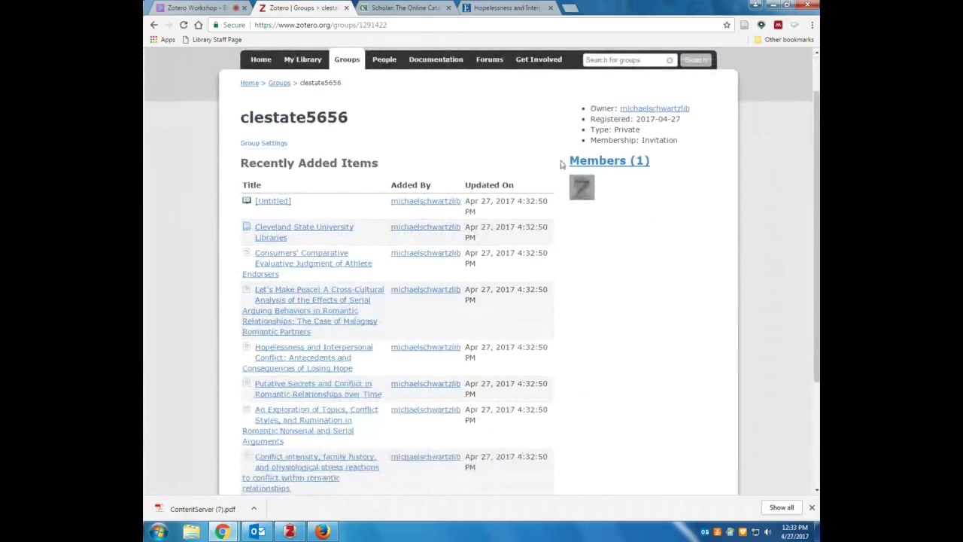
scroll(415, 207, down, 1)
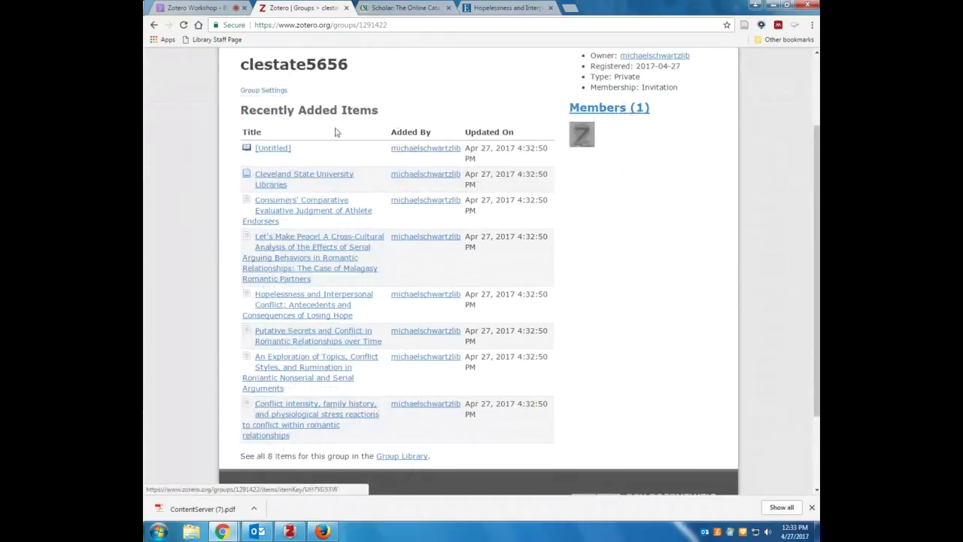
click(280, 212)
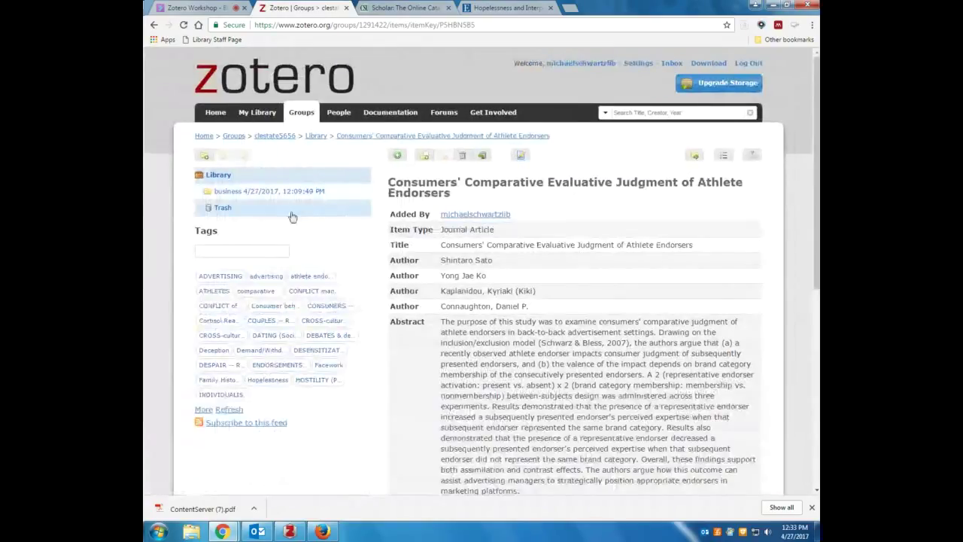
click(153, 25)
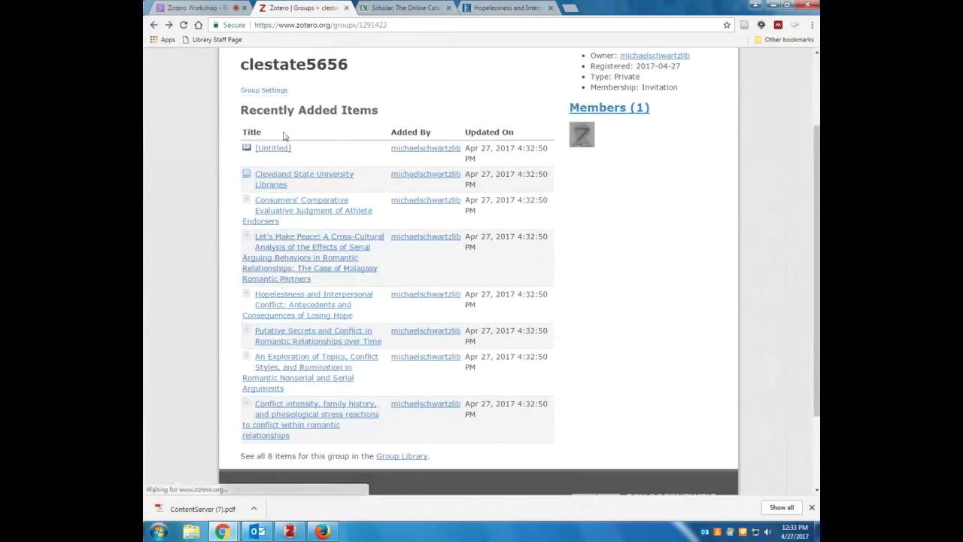
click(273, 150)
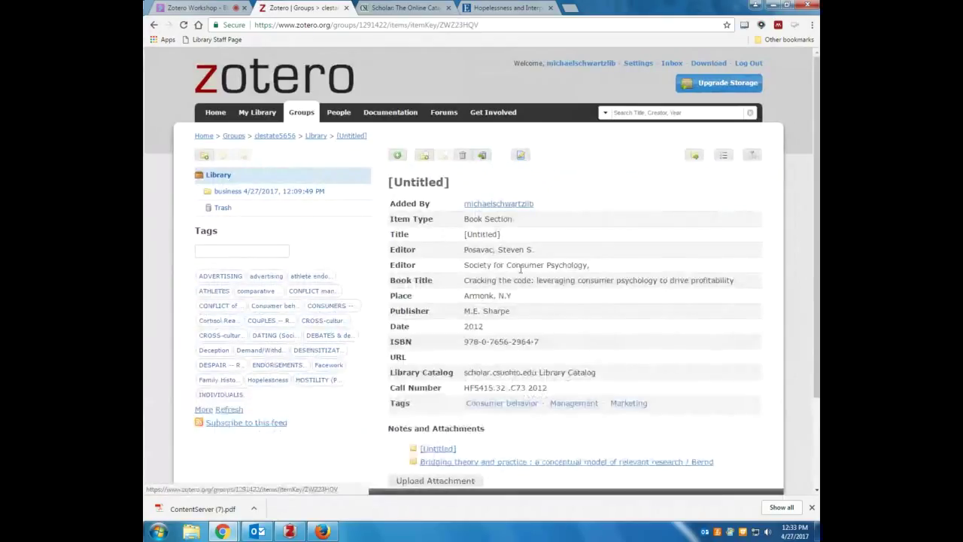
scroll(520, 269, down, 3)
scroll(521, 269, up, 3)
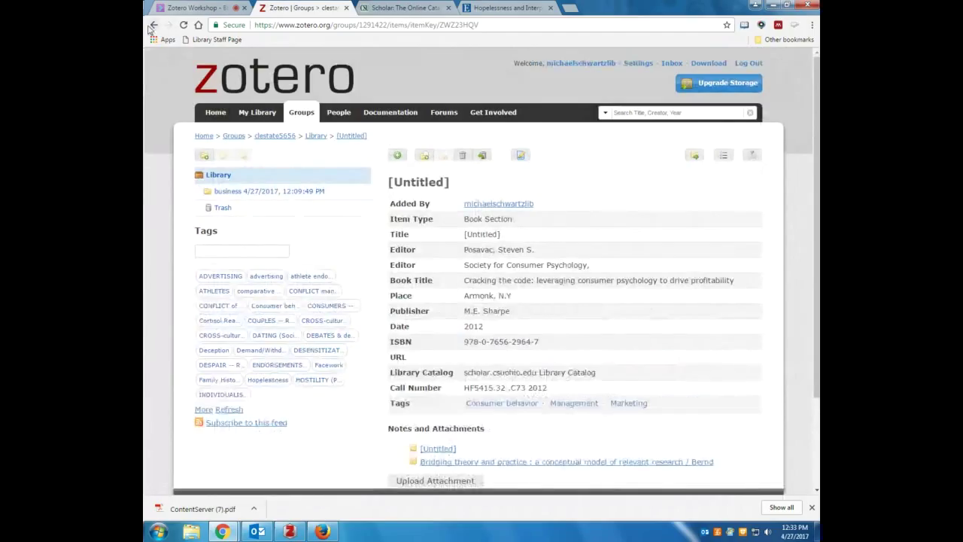
click(152, 26)
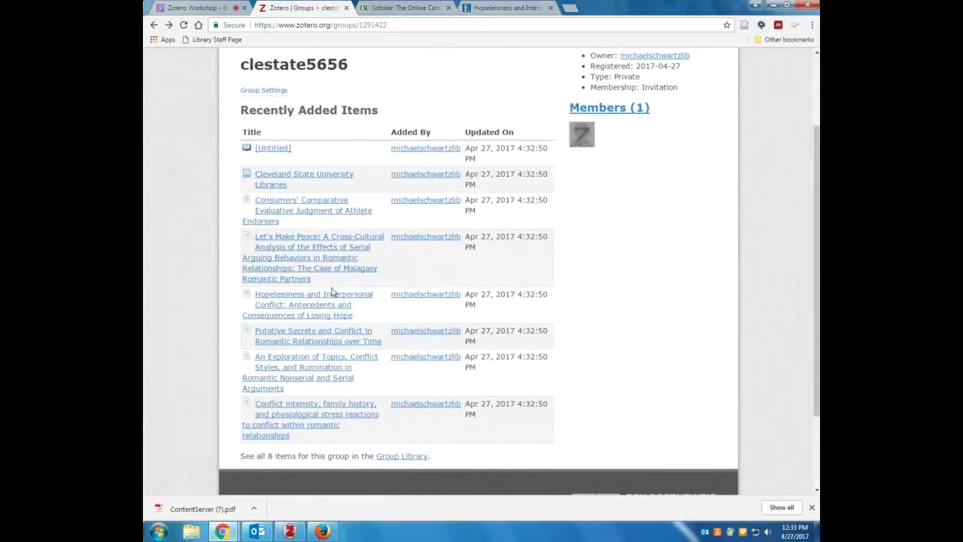
Compare the desktop group library against the web group page's 8 recently added items
click(289, 532)
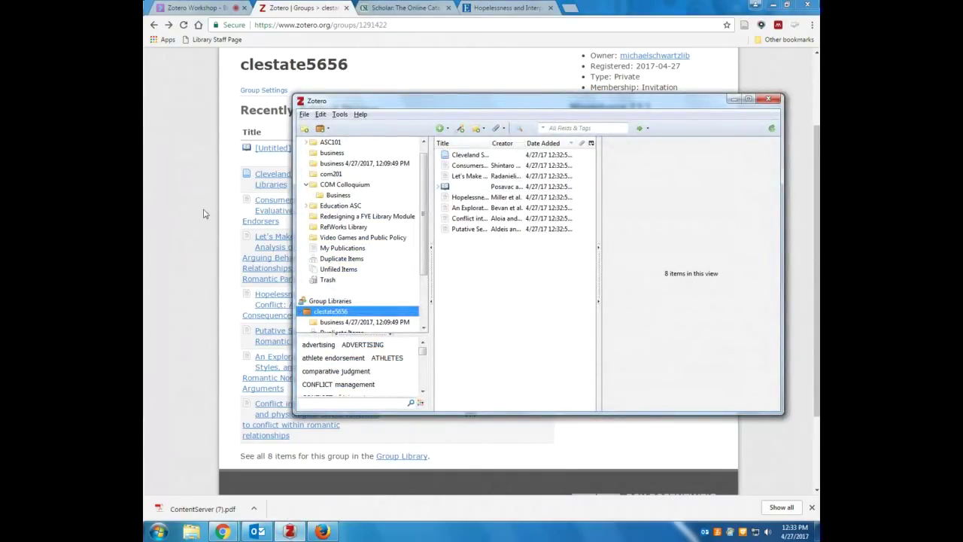
click(196, 221)
scroll(195, 223, up, 3)
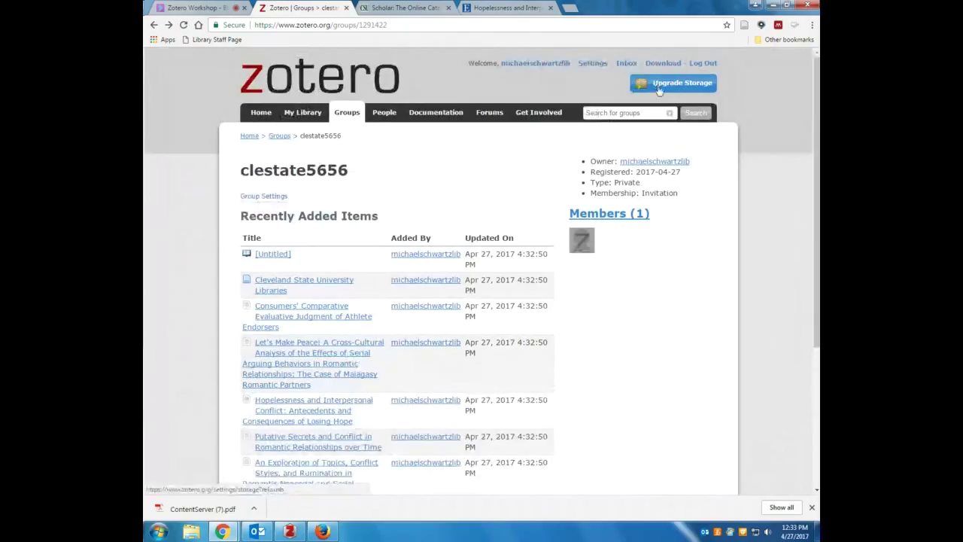